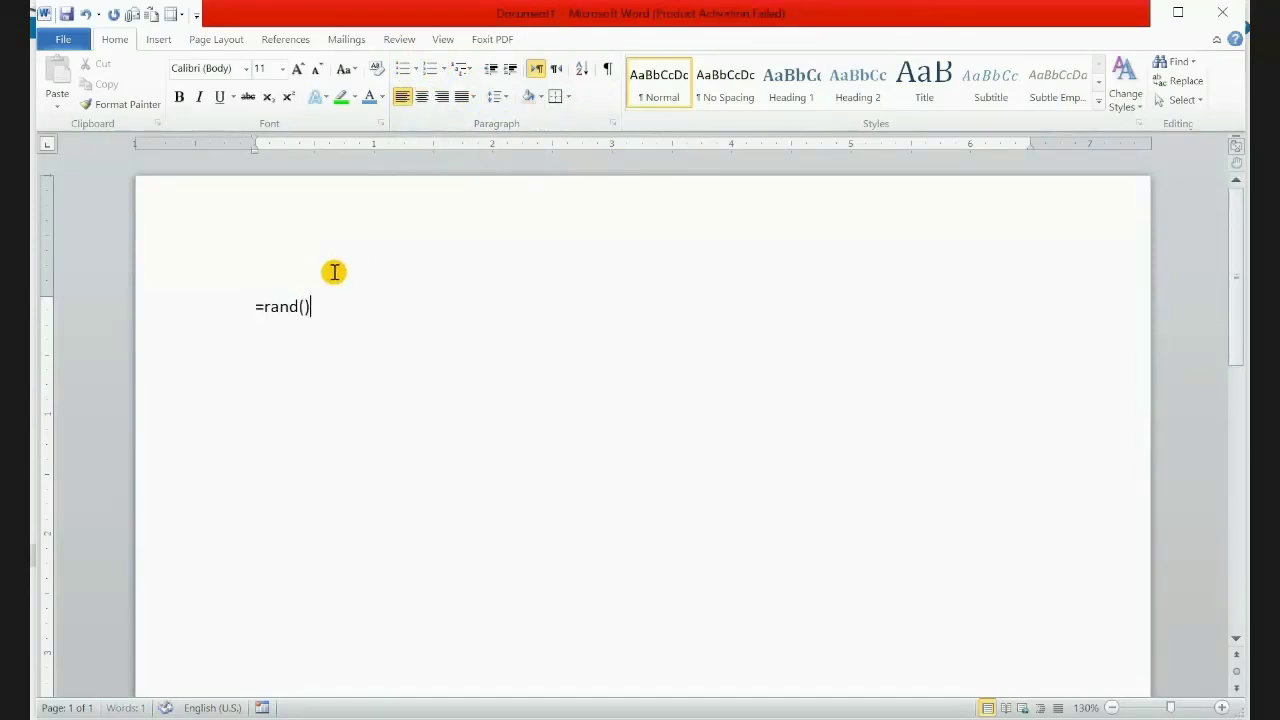
Expand =rand() into three paragraphs of sample text and insert blank lines above them
key(Return)
click(255, 303)
key(Return)
key(Return)
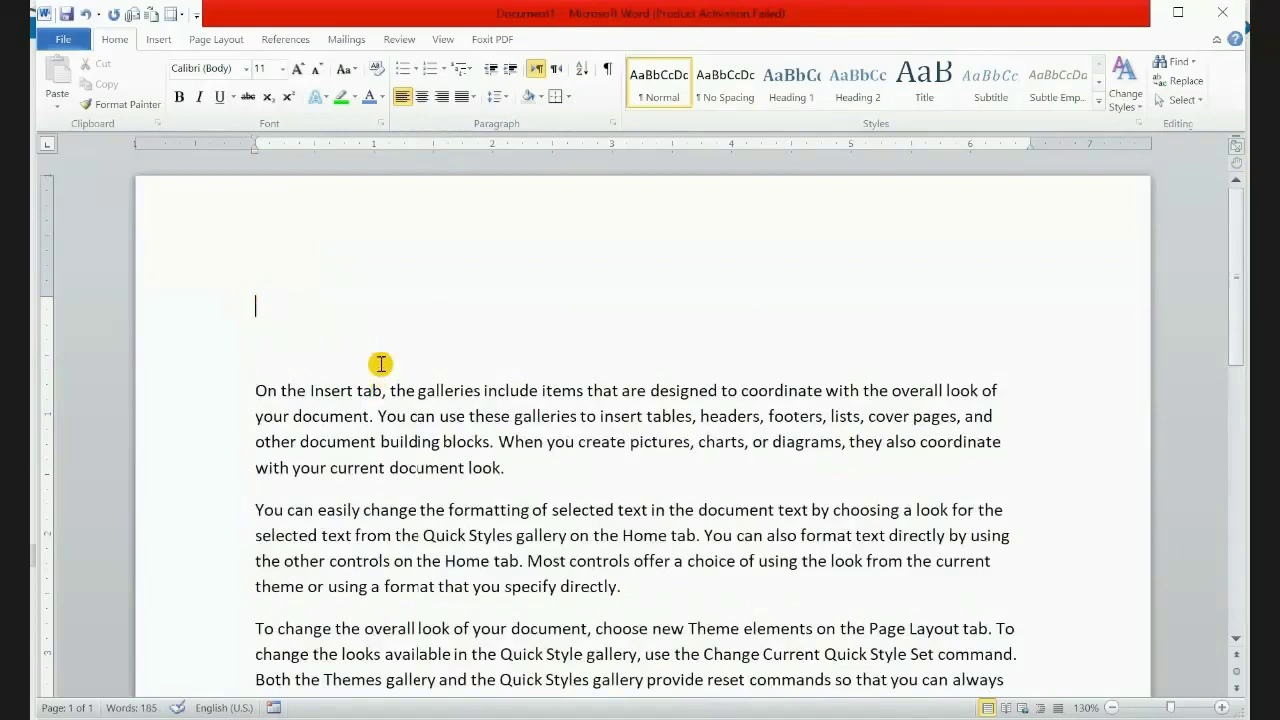
click(415, 70)
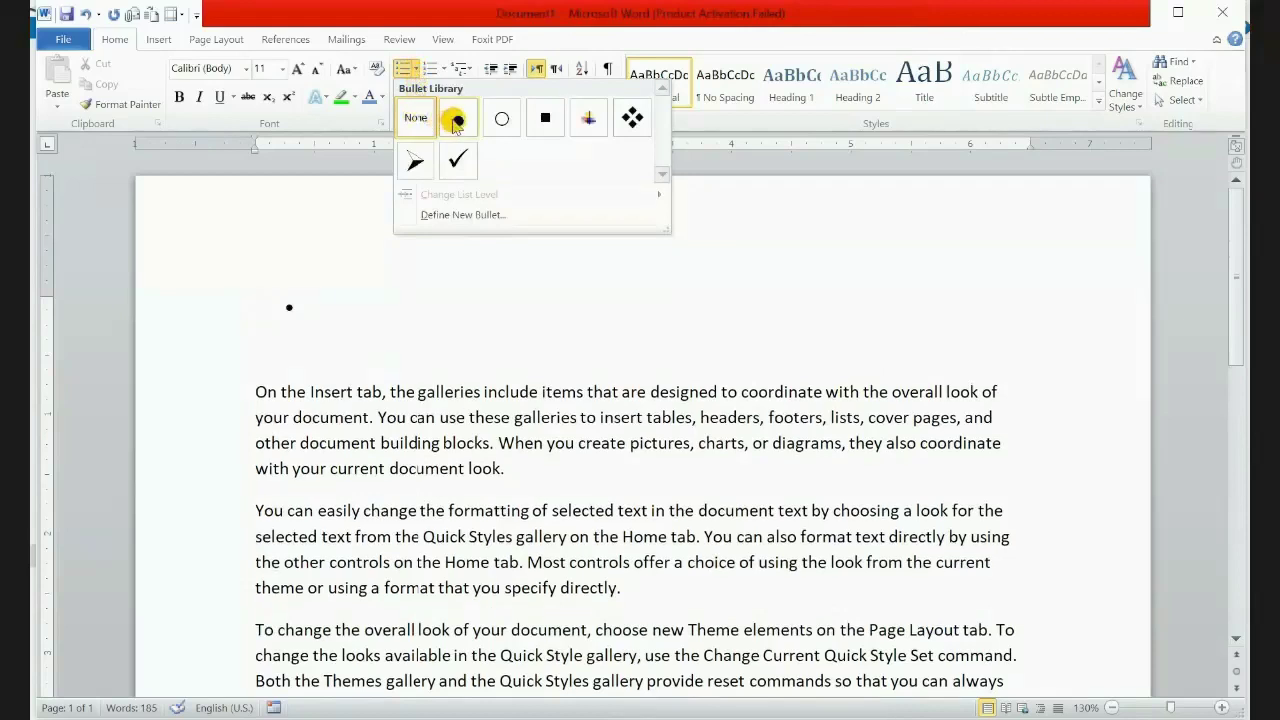
Apply the filled round bullet and paste 'On the Insert tab' as the first item
click(453, 120)
drag(258, 396, 362, 388)
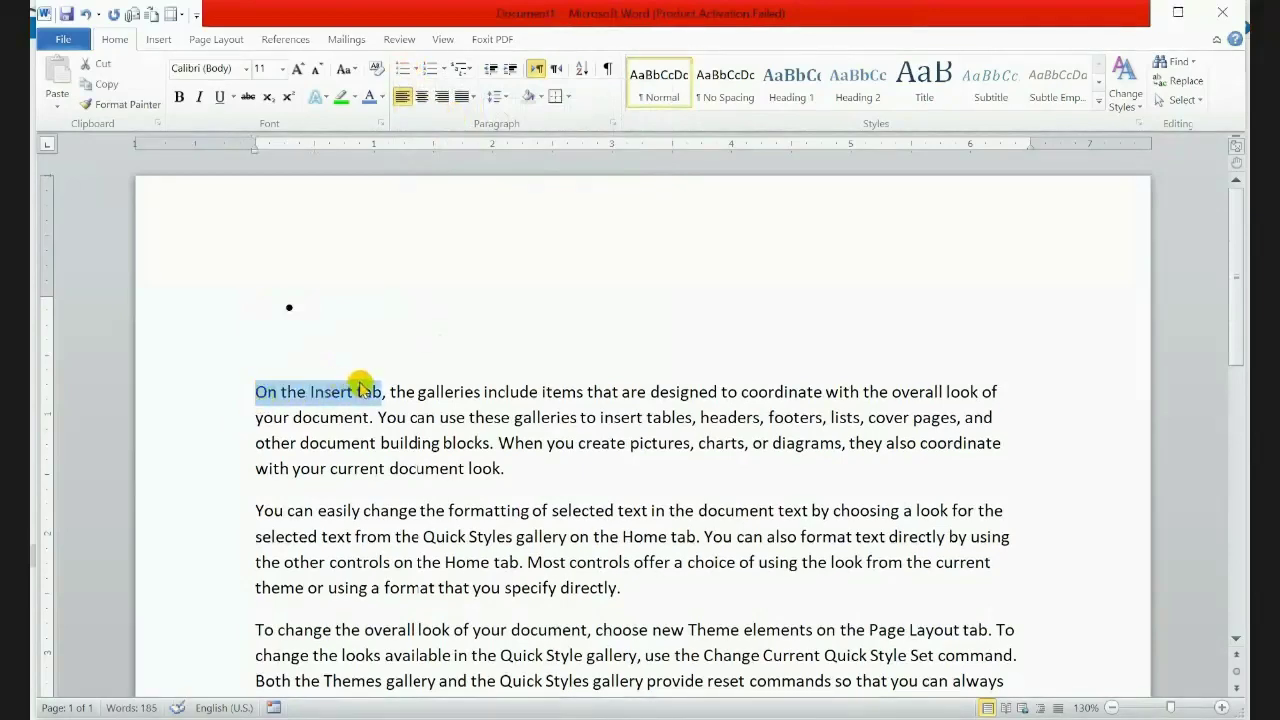
click(371, 314)
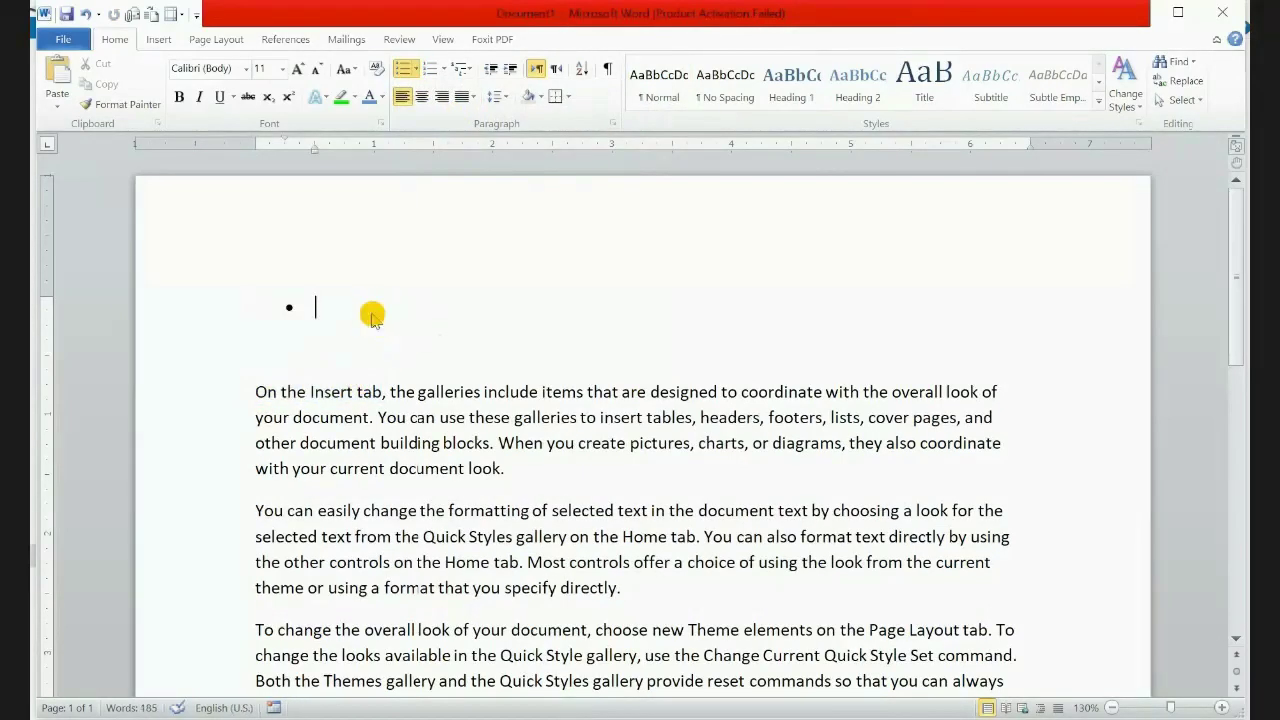
text(On the Insert tab)
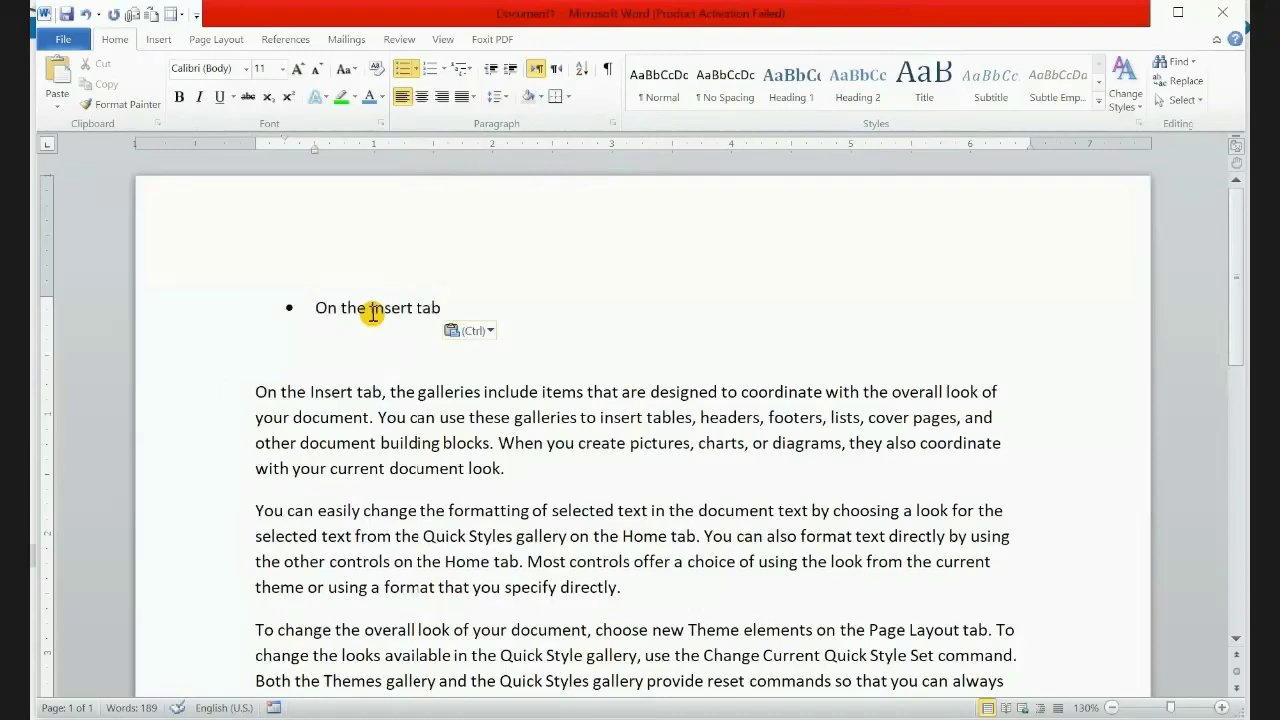
key(Return)
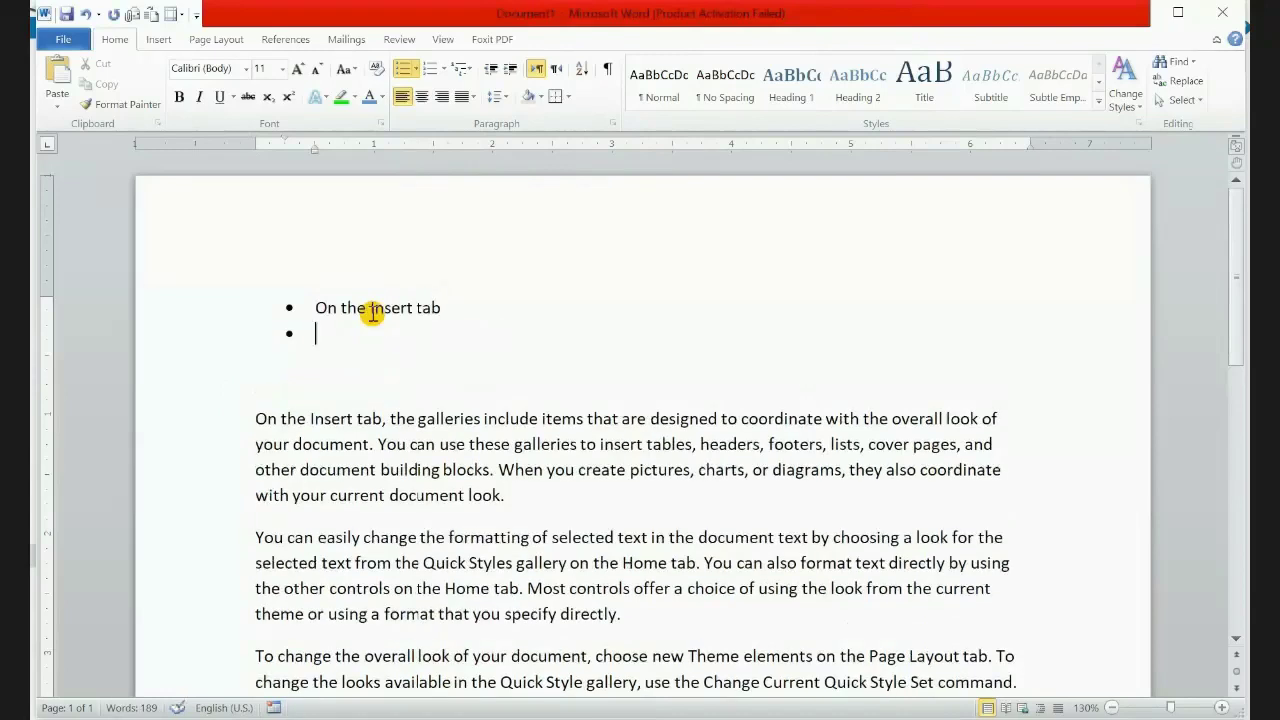
Copy 'the galleries include' from the paragraph into the second bullet
drag(390, 418, 541, 418)
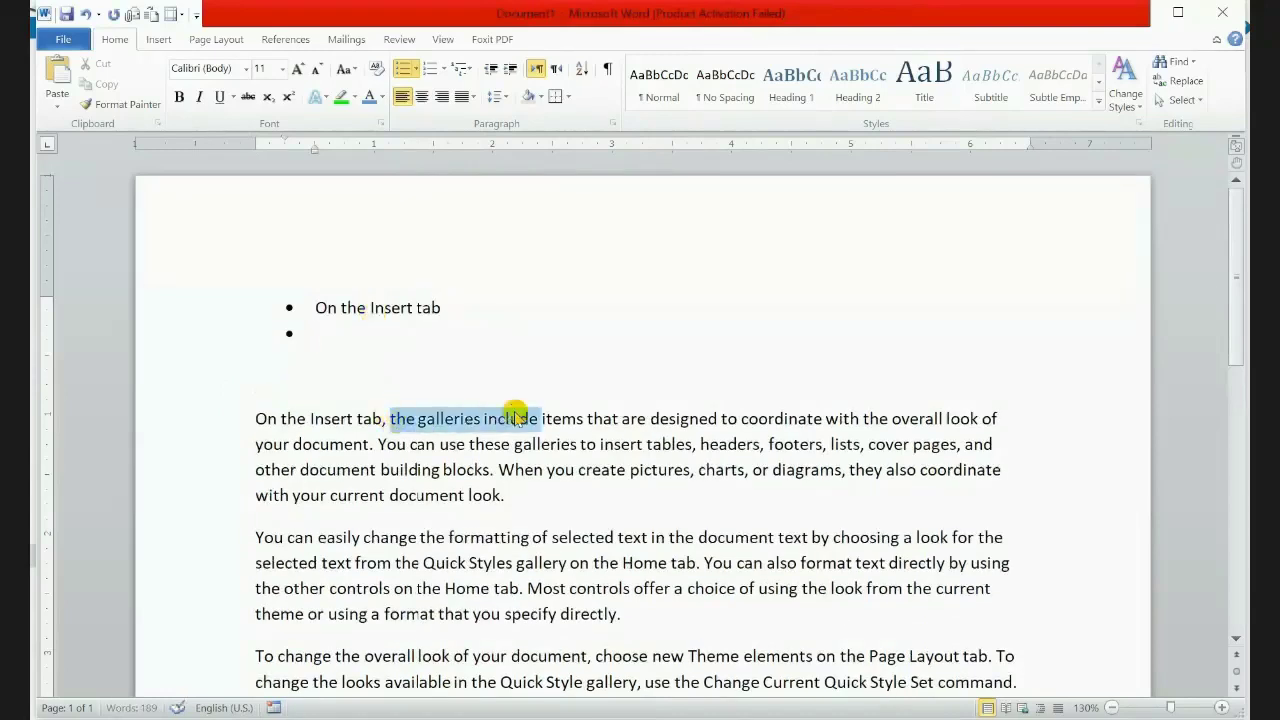
key(ctrl+c)
click(424, 352)
key(ctrl+v)
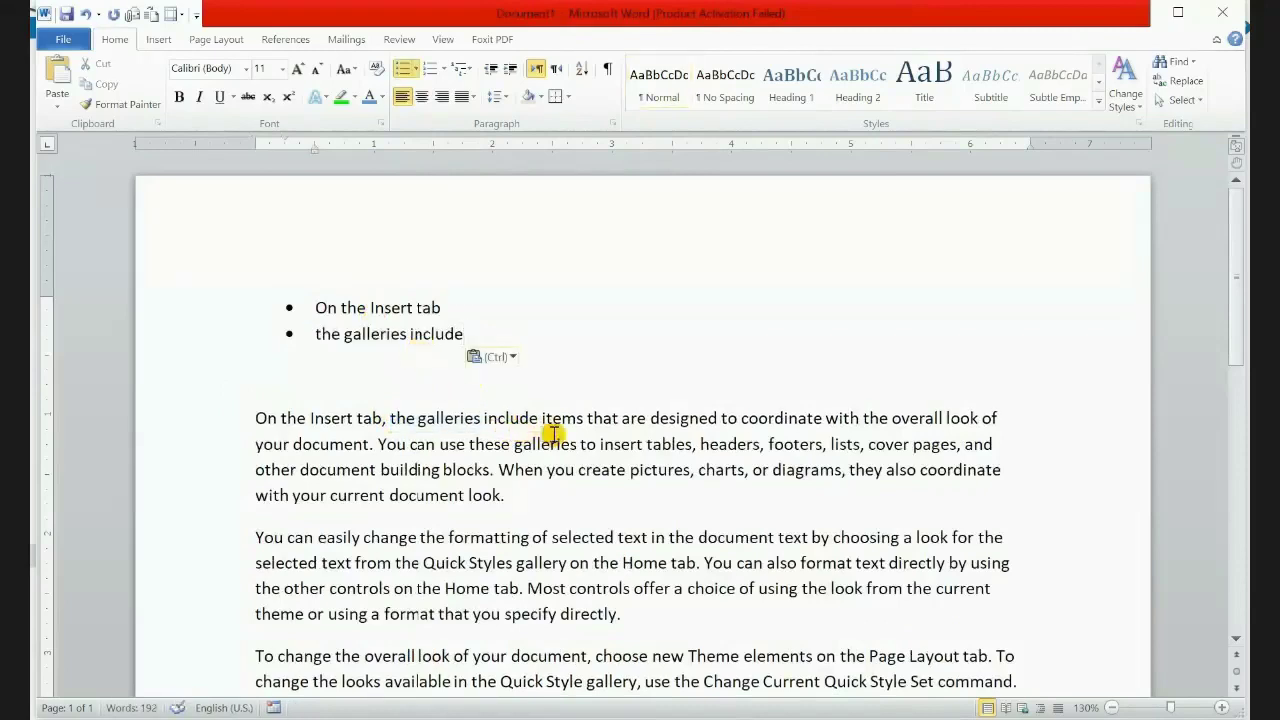
key(Return)
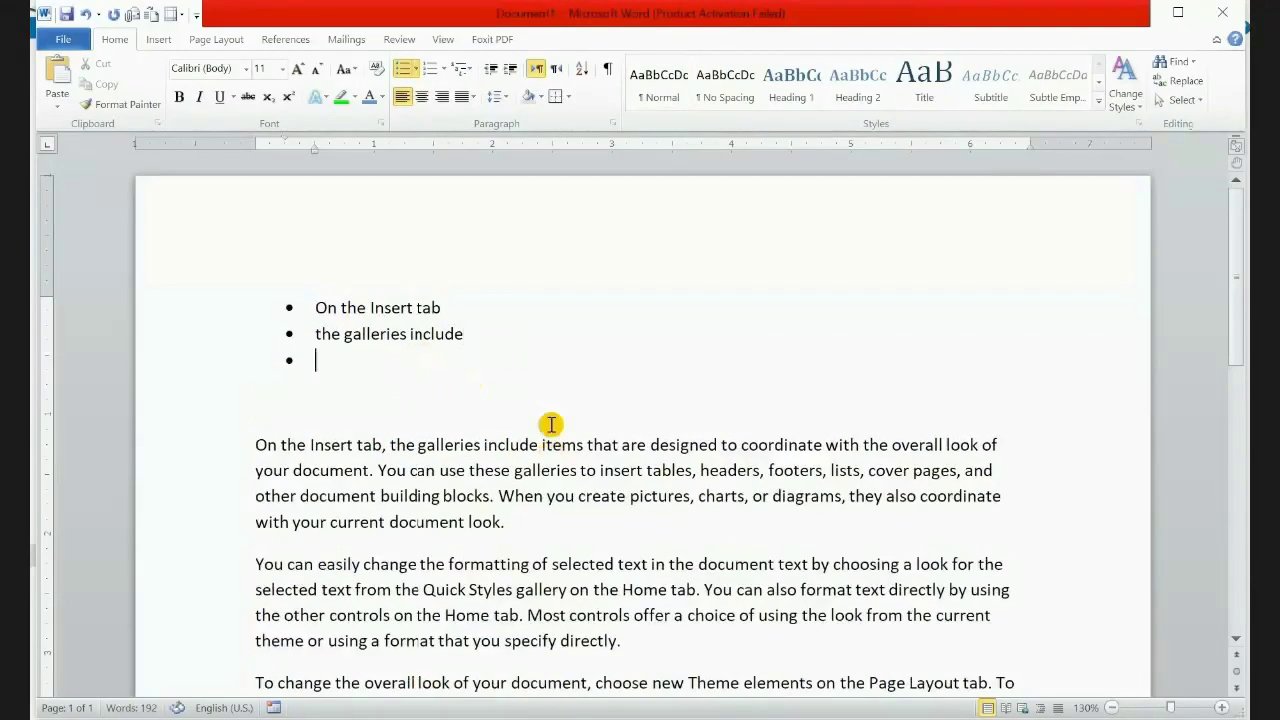
Add 'that are designed to coordinate' as the third bullet and remove the empty fourth
drag(600, 445, 797, 447)
key(ctrl+c)
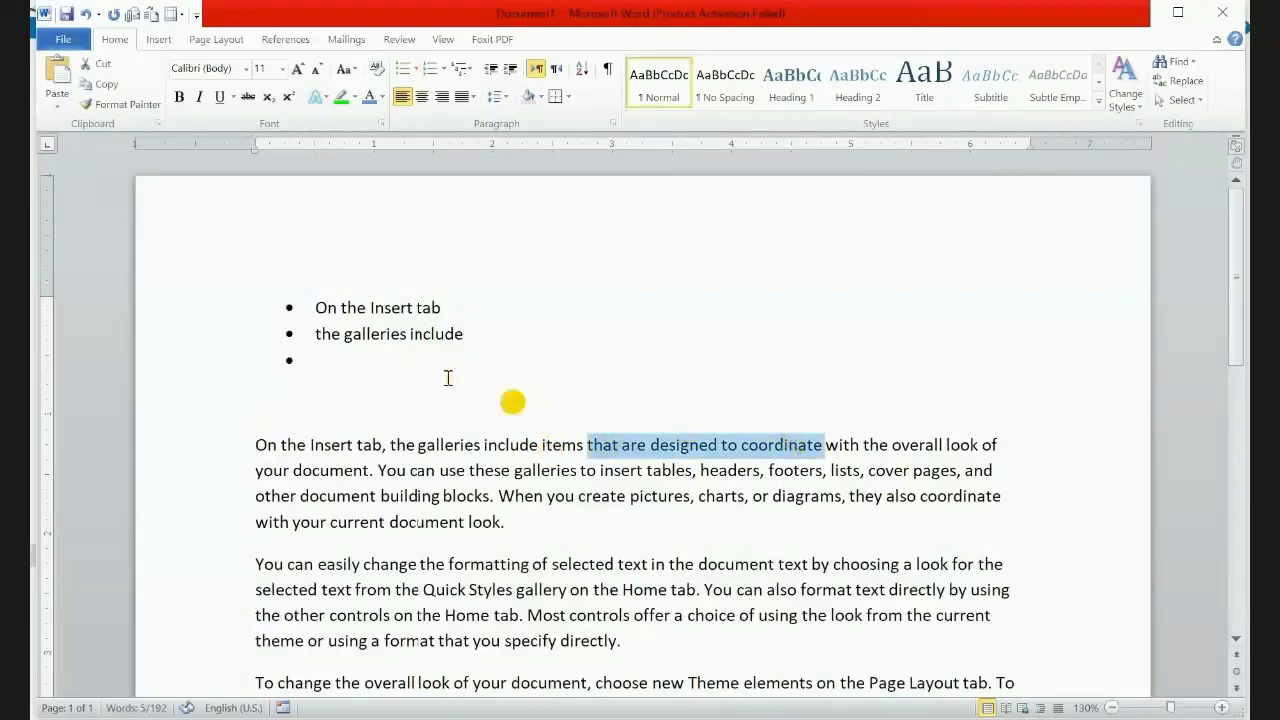
click(428, 360)
key(ctrl+v)
key(Return)
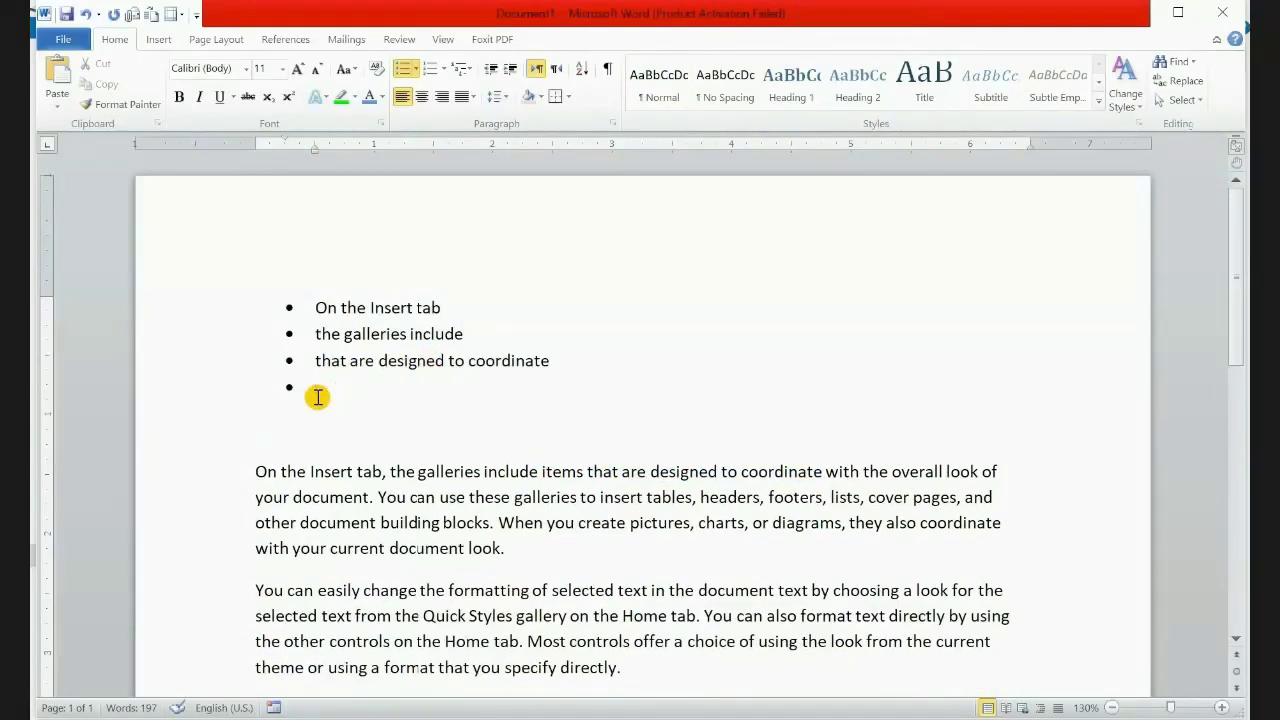
key(BackSpace)
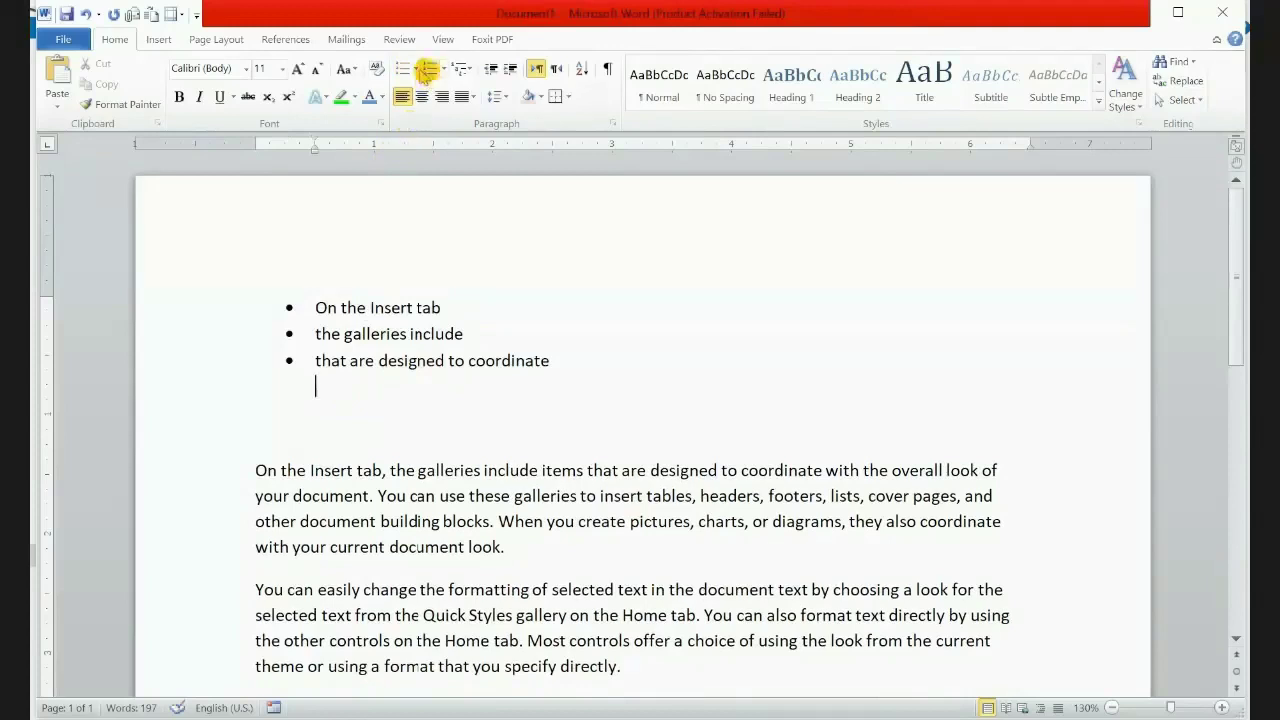
Apply the arrow bullet to the empty line below the round-bulleted list
click(416, 70)
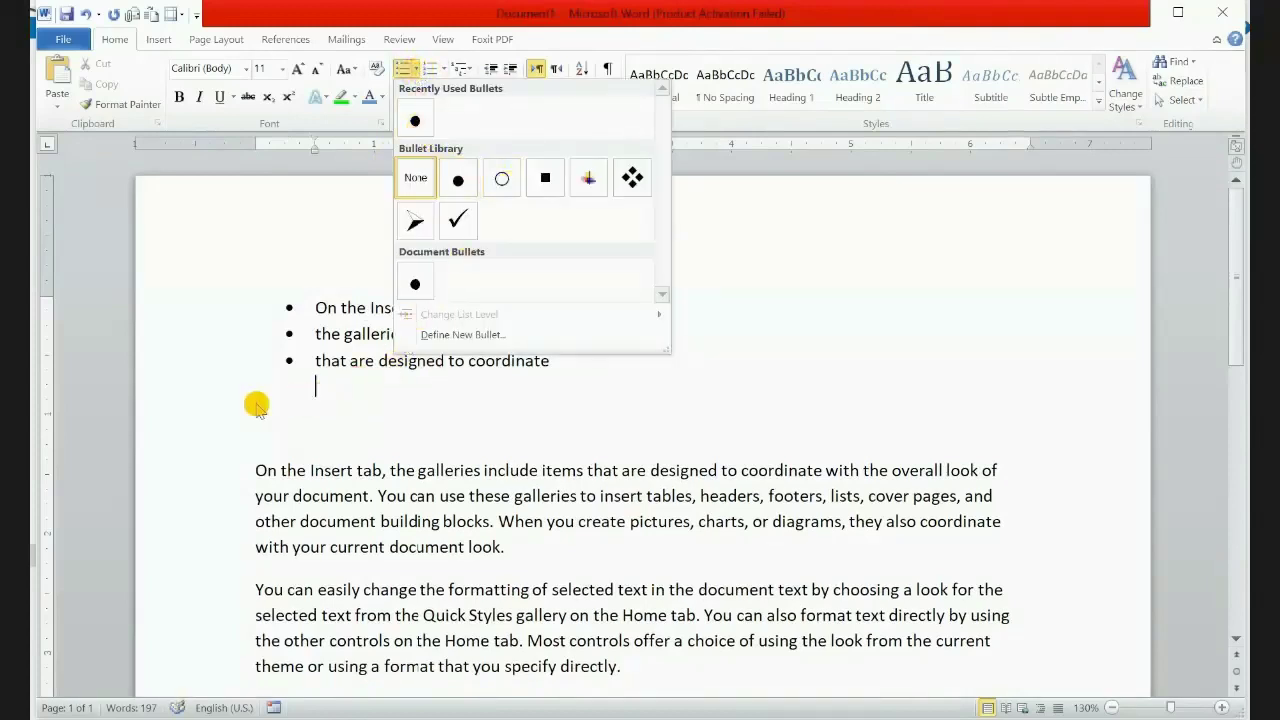
click(290, 388)
click(284, 433)
key(BackSpace)
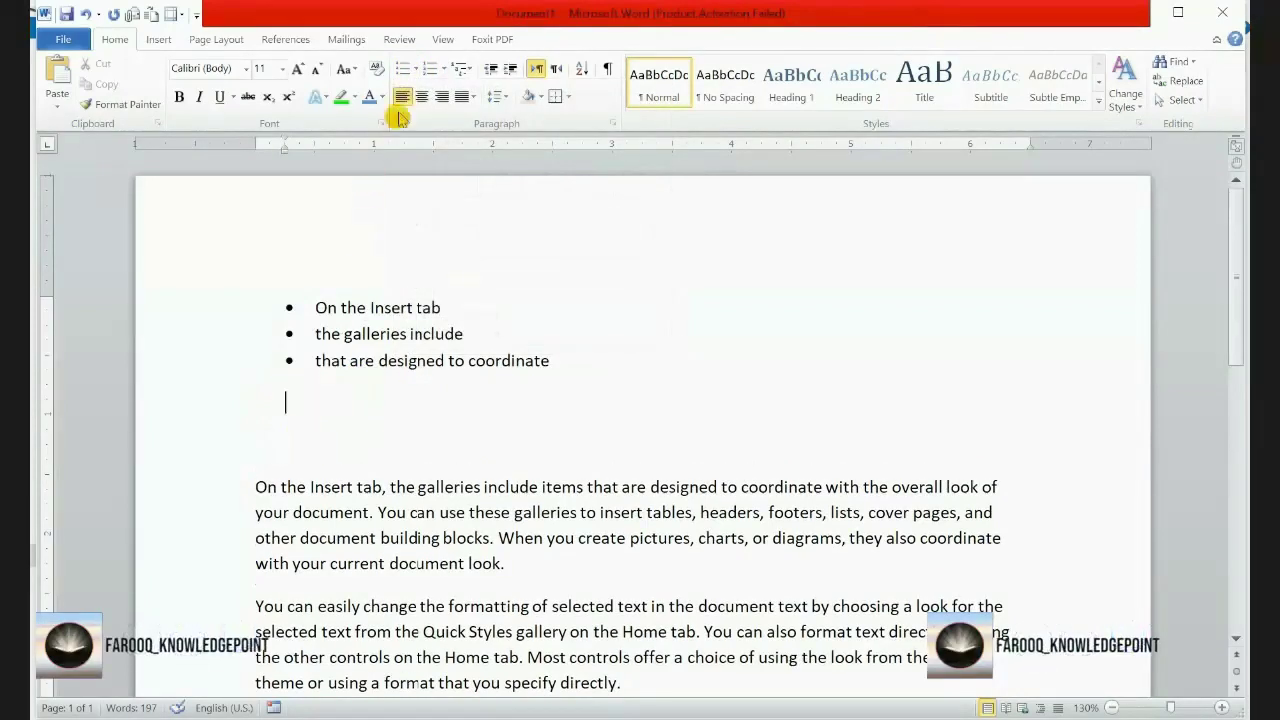
click(406, 68)
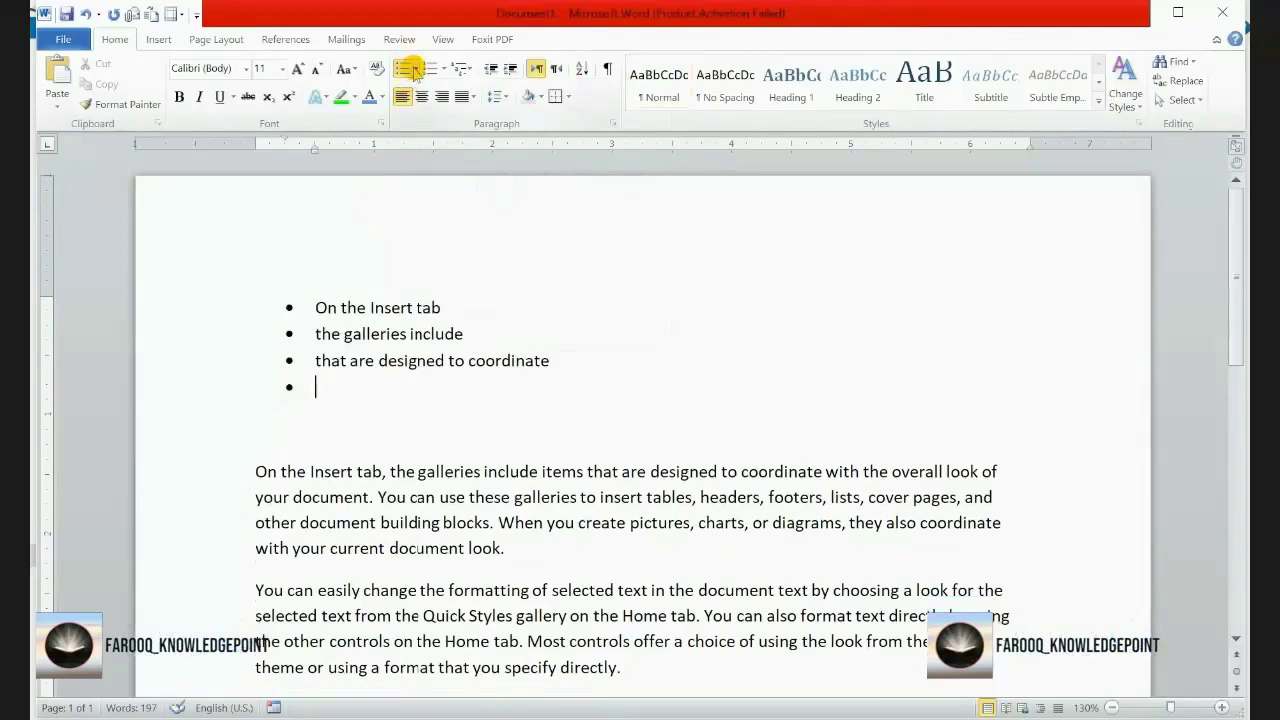
click(414, 69)
click(418, 70)
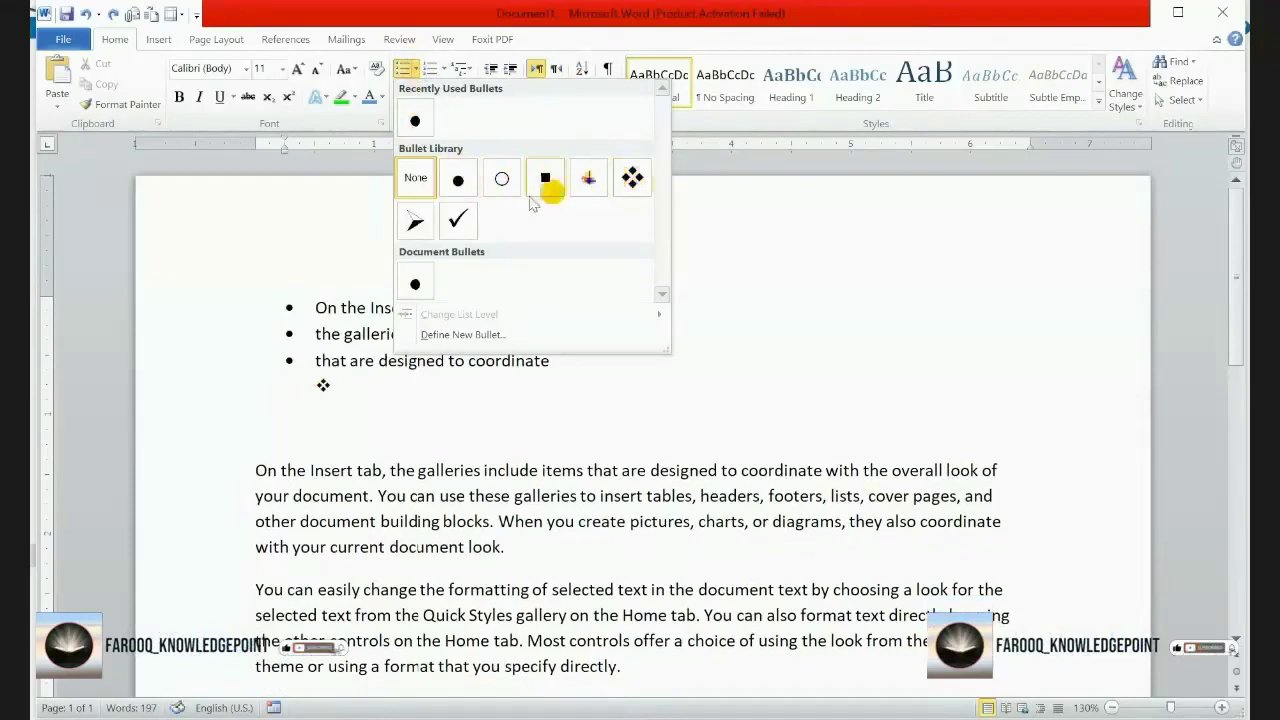
click(298, 400)
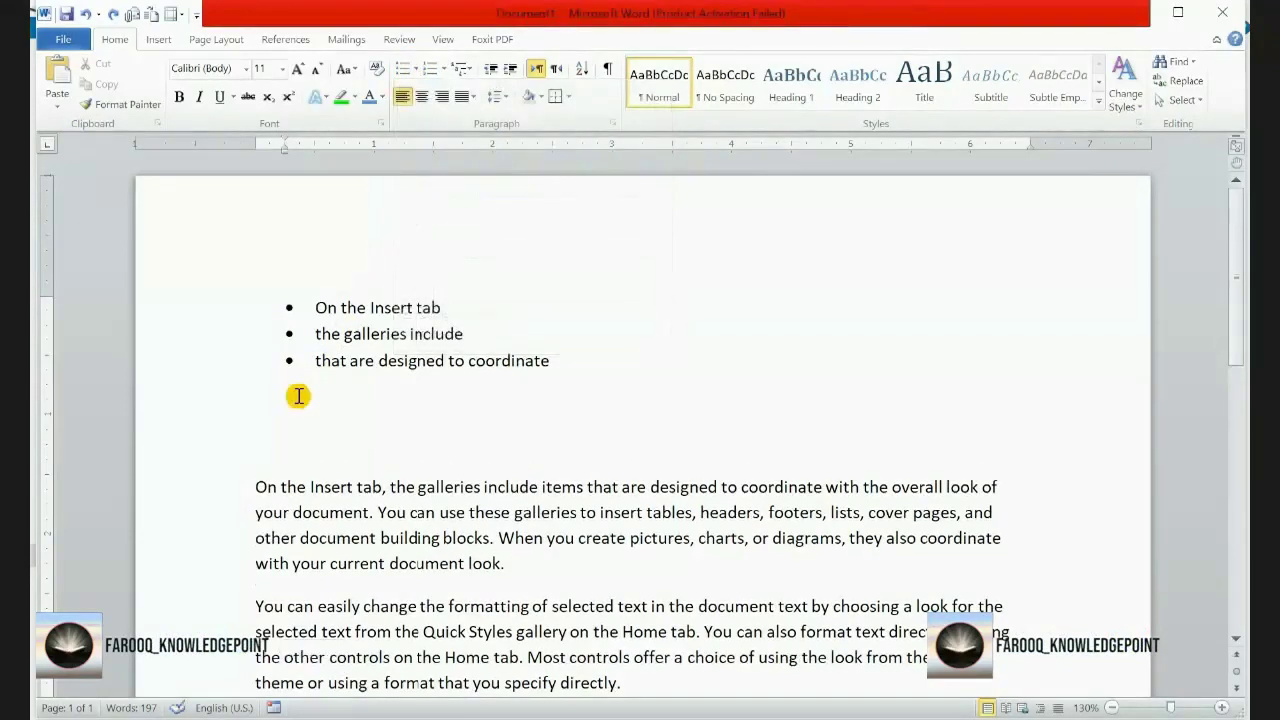
click(415, 68)
click(419, 228)
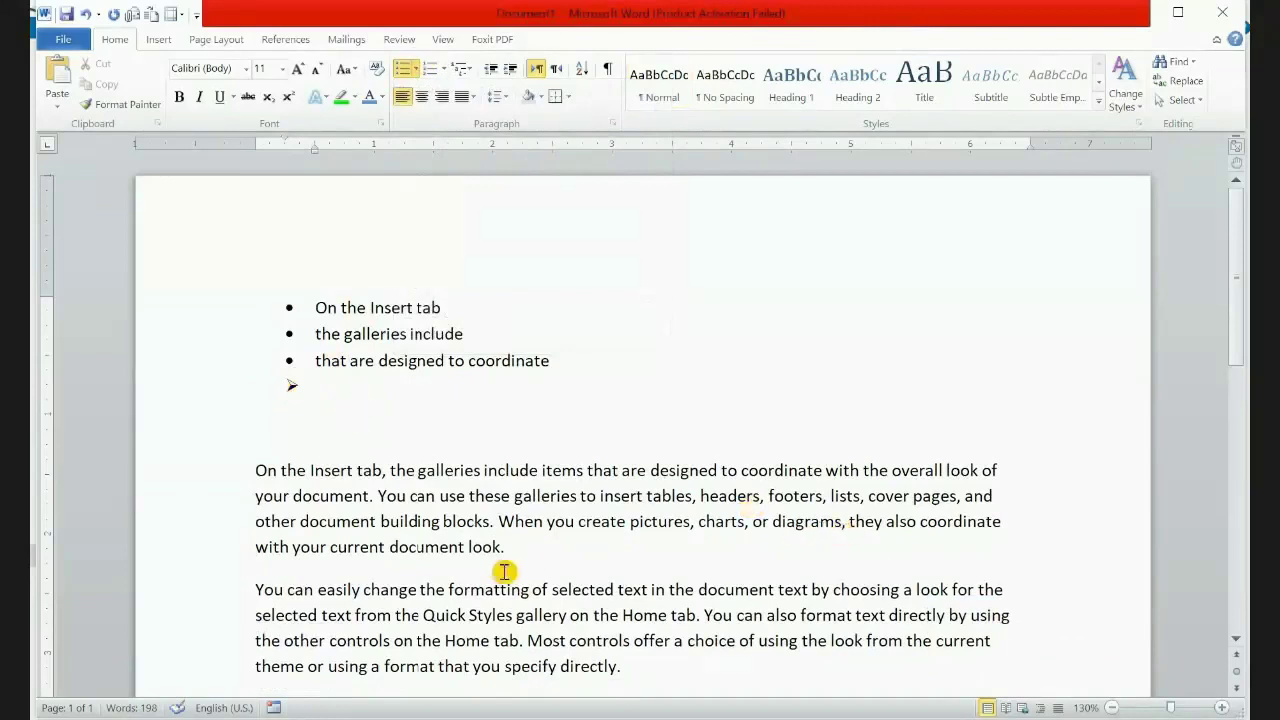
Paste 'When you create pictures' and 'charts, or diagrams' as arrow-bulleted items
drag(498, 521, 690, 521)
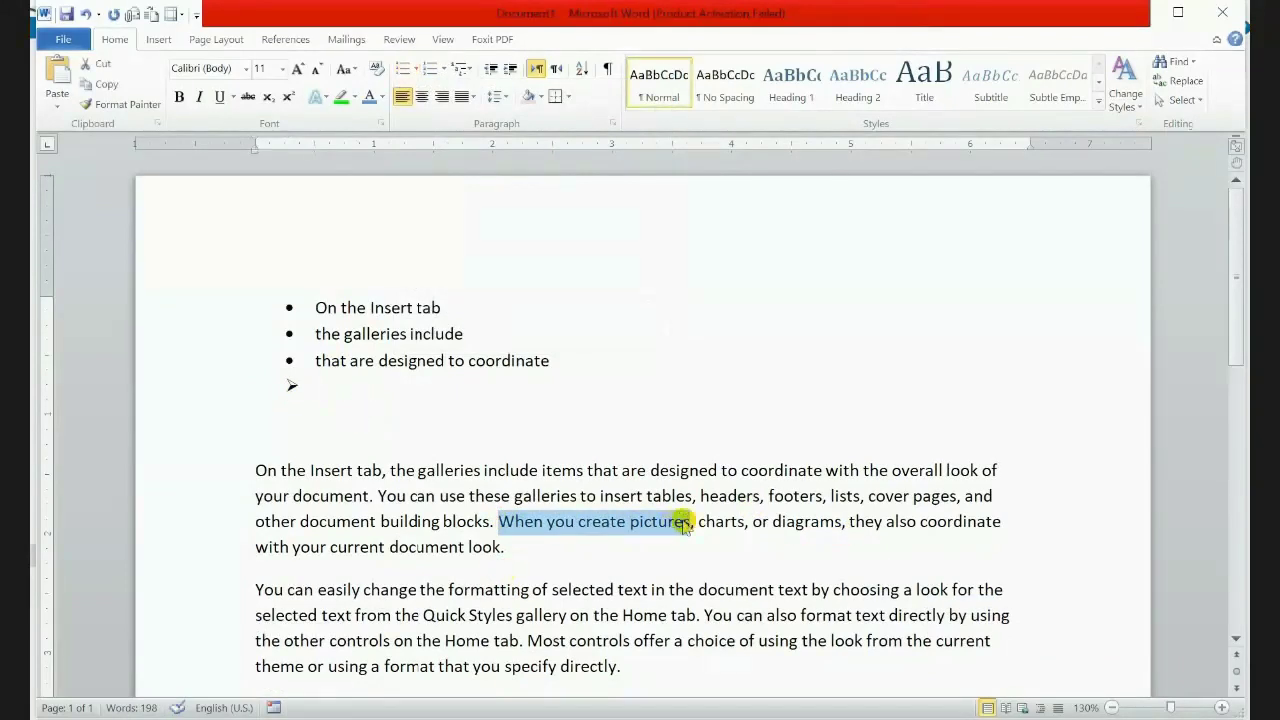
click(394, 393)
key(ctrl+v)
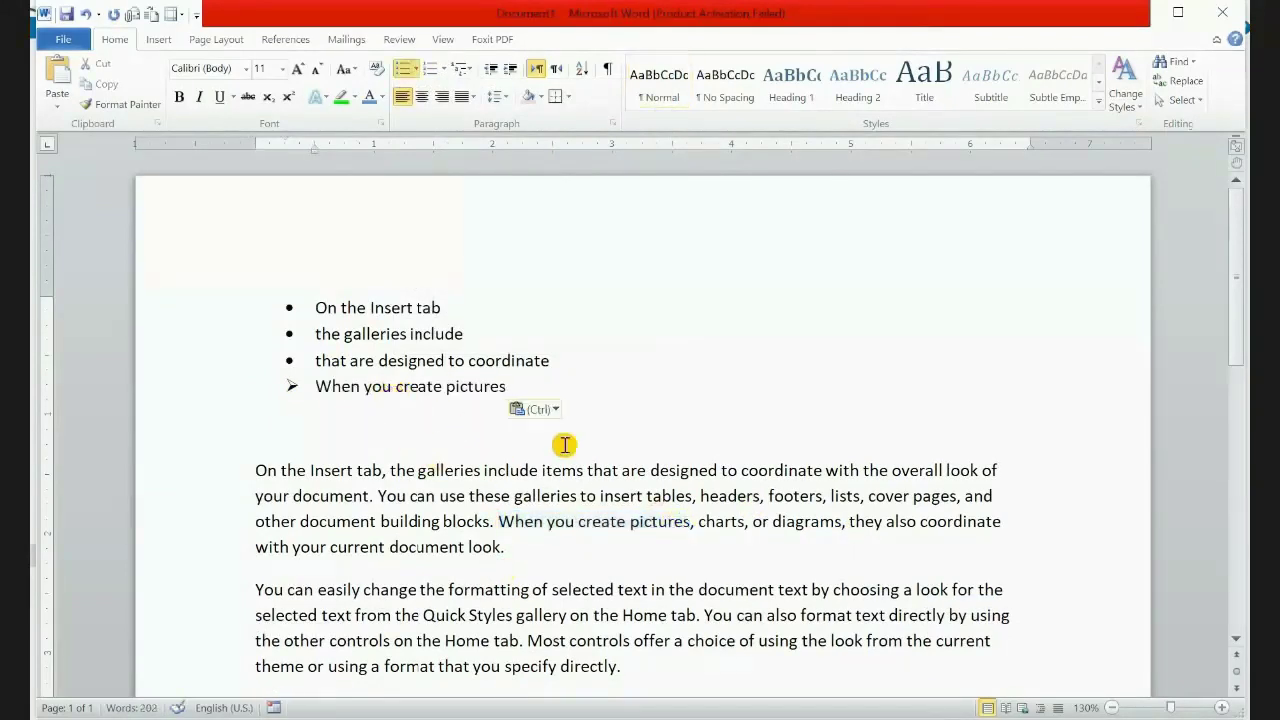
key(Return)
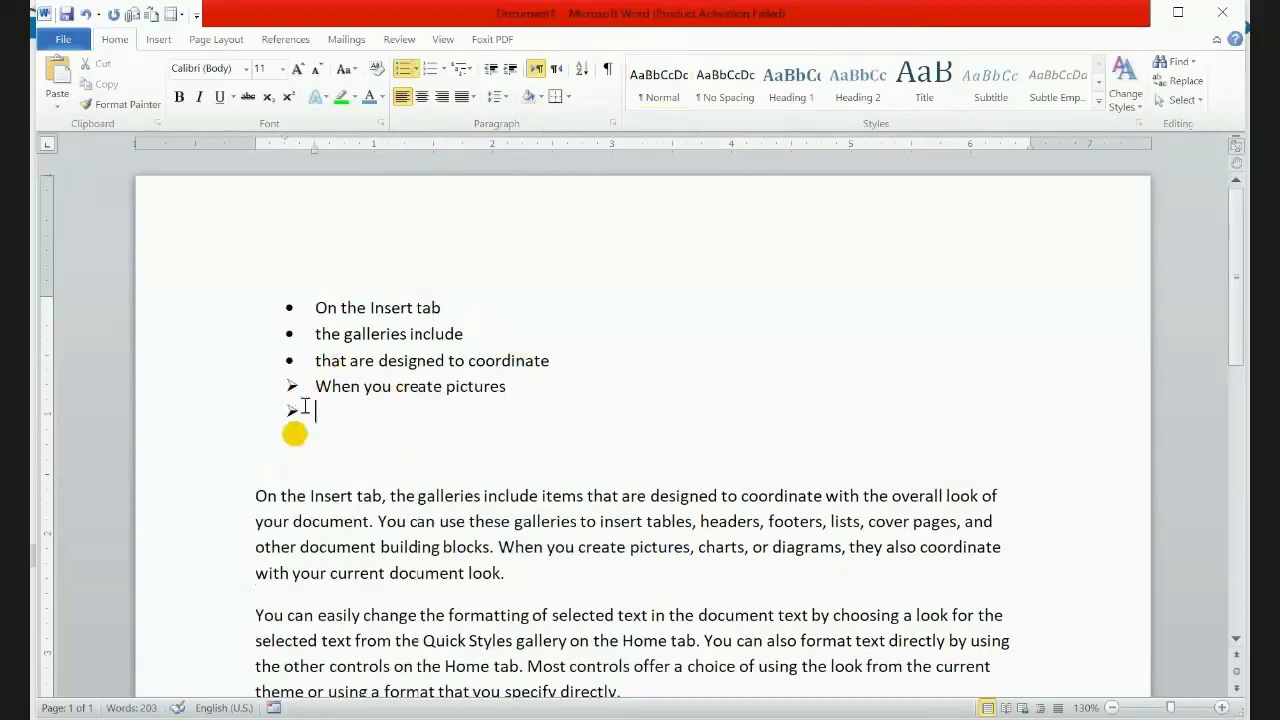
drag(699, 547, 842, 547)
key(ctrl+c)
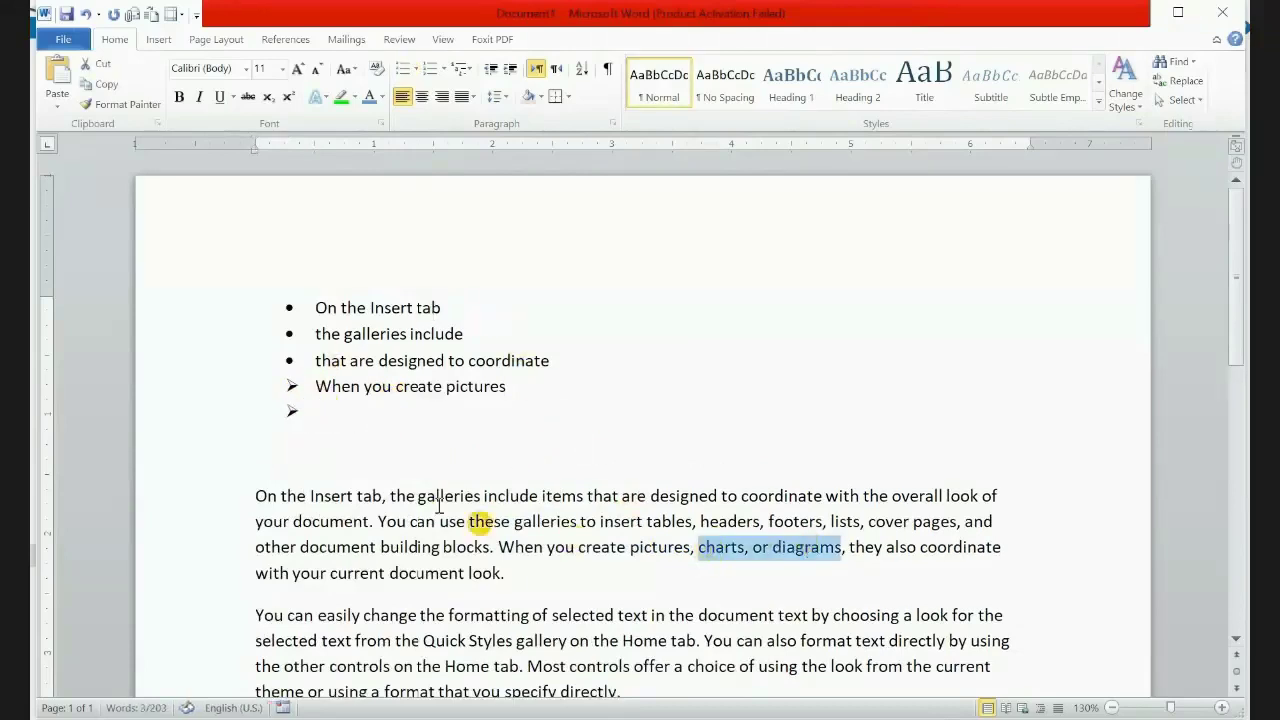
click(377, 421)
key(ctrl+v)
key(Return)
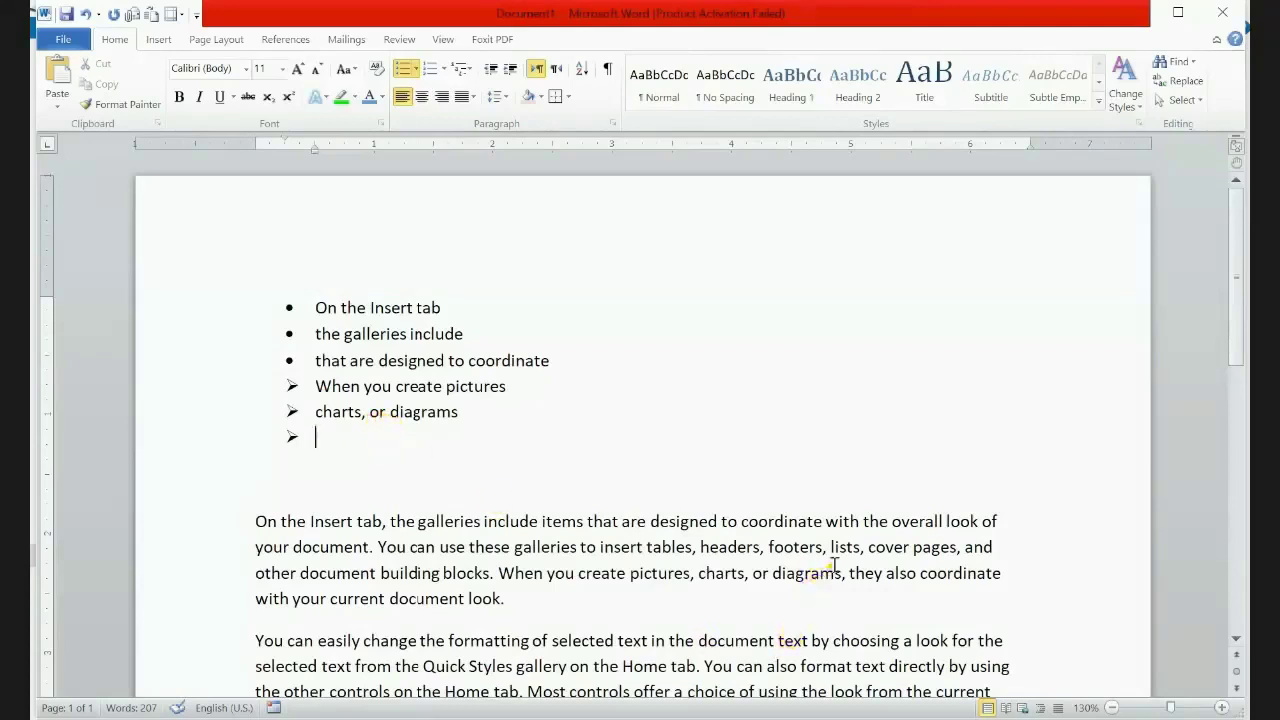
Add 'diagrams, they also coordinate' as the third arrow bullet, removing the trailing empty one
drag(830, 566, 945, 567)
click(468, 438)
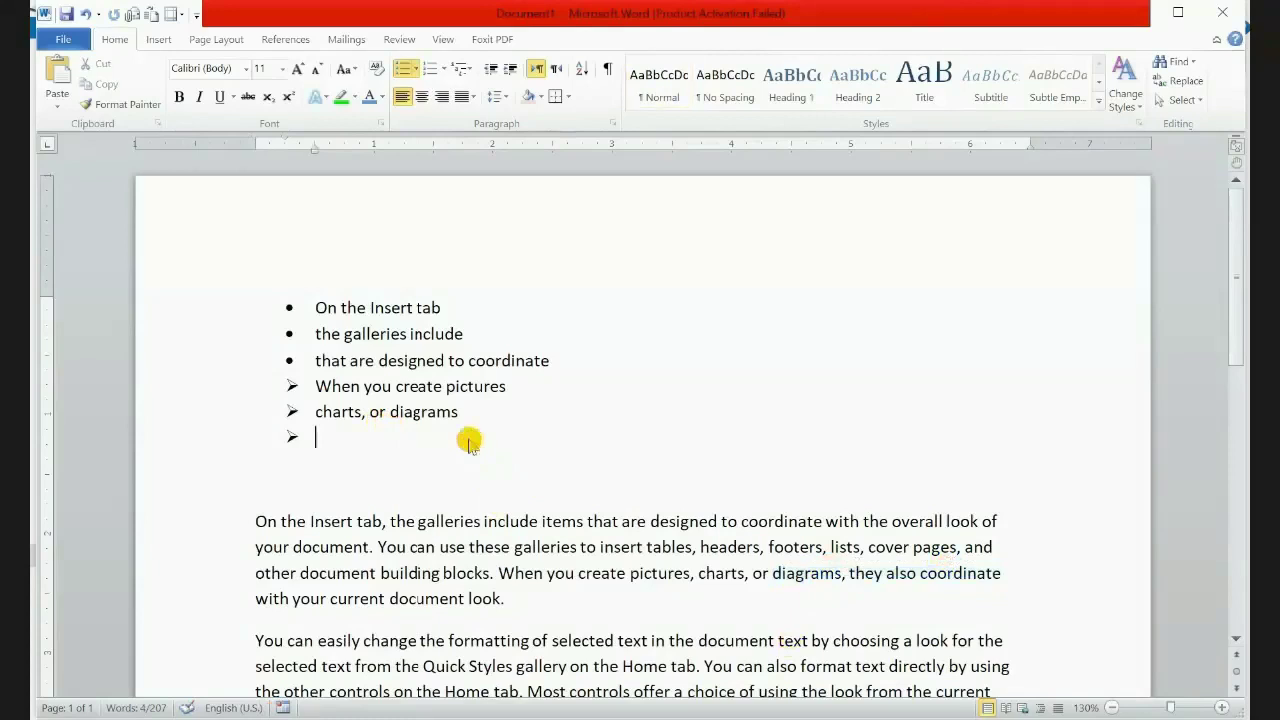
key(ctrl+v)
key(Return)
key(BackSpace)
key(BackSpace)
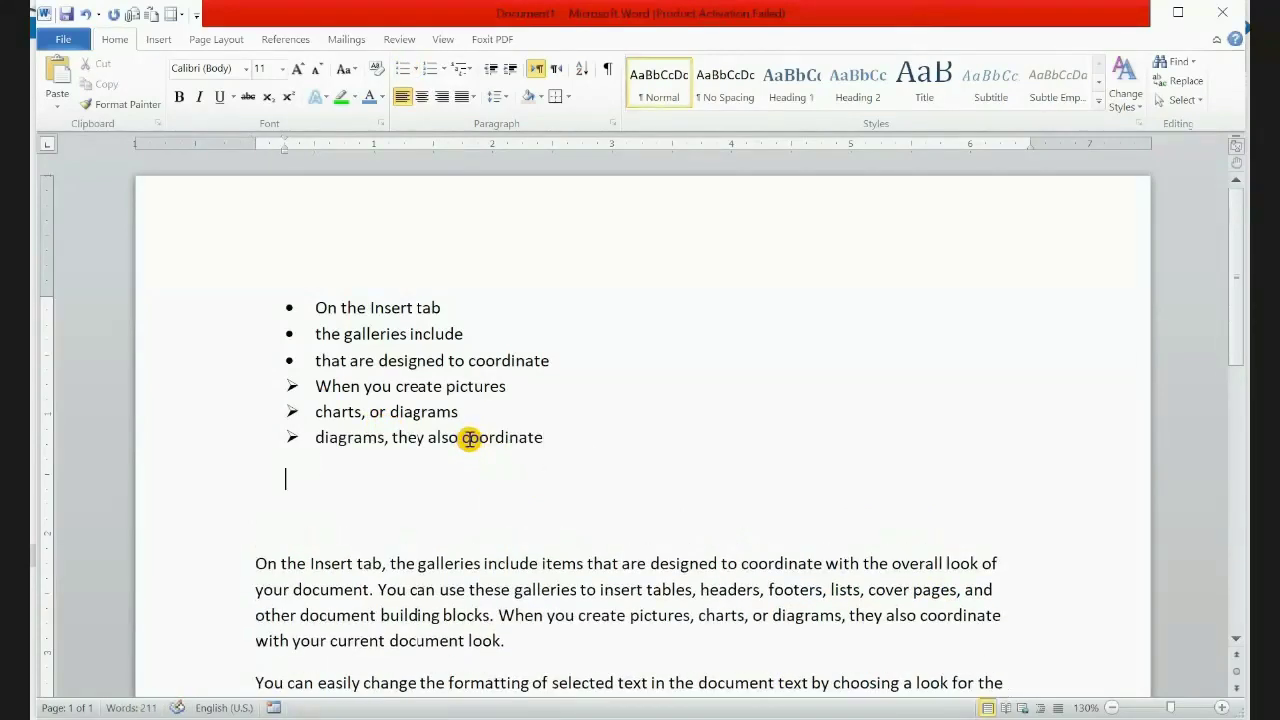
Start a 1. 2. 3. numbered list with 'document' as item 1
click(445, 72)
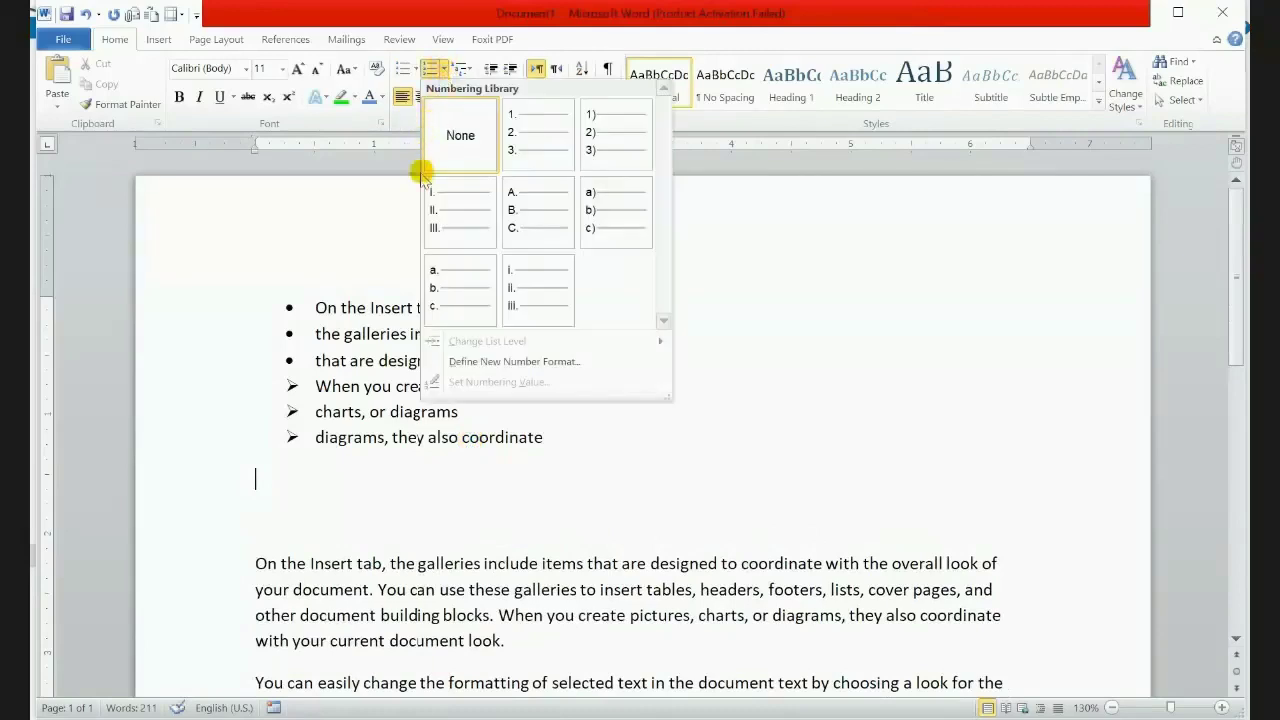
click(528, 127)
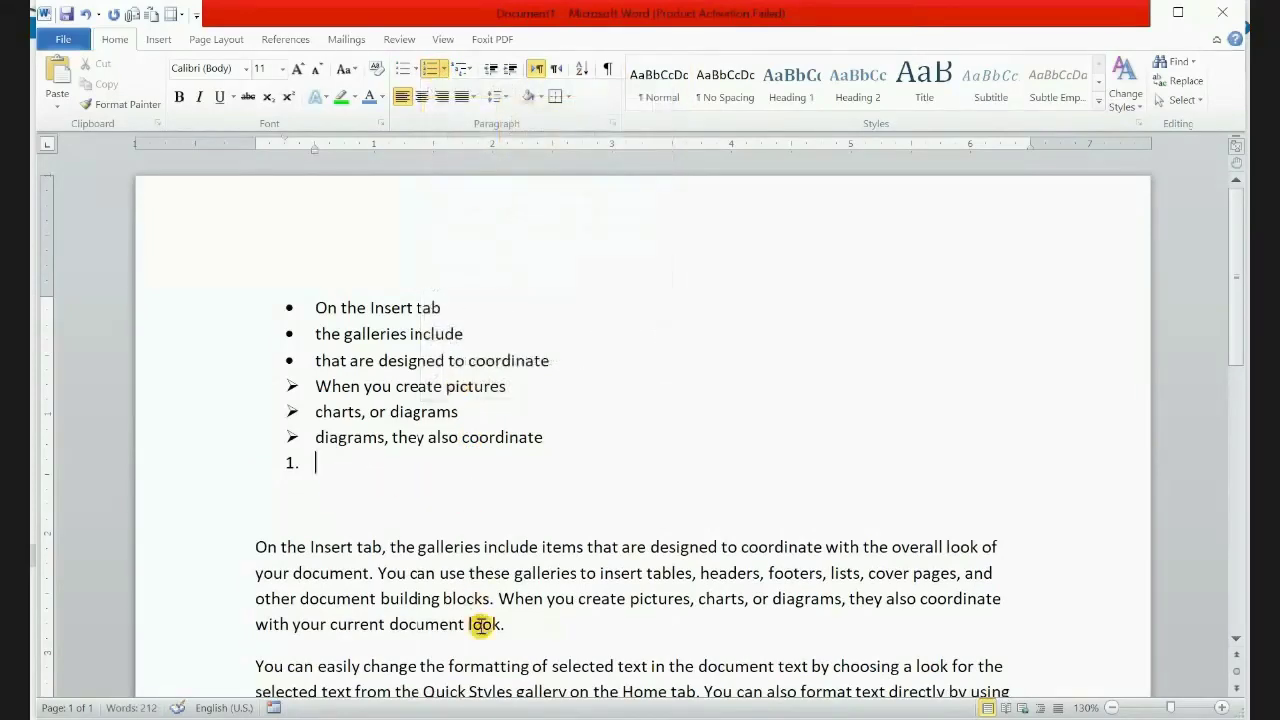
mouse_move(417, 623)
mouse_down()
mouse_move(477, 627)
mouse_move(428, 466)
mouse_up()
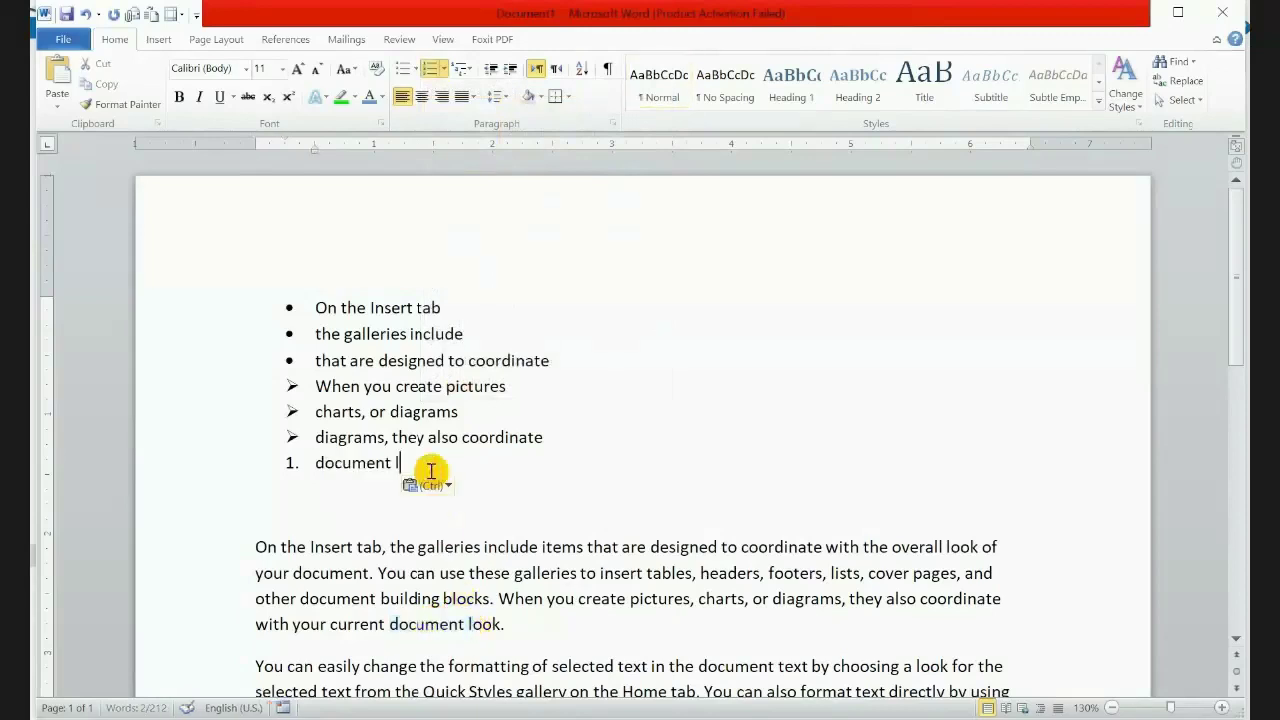
key(BackSpace)
key(Return)
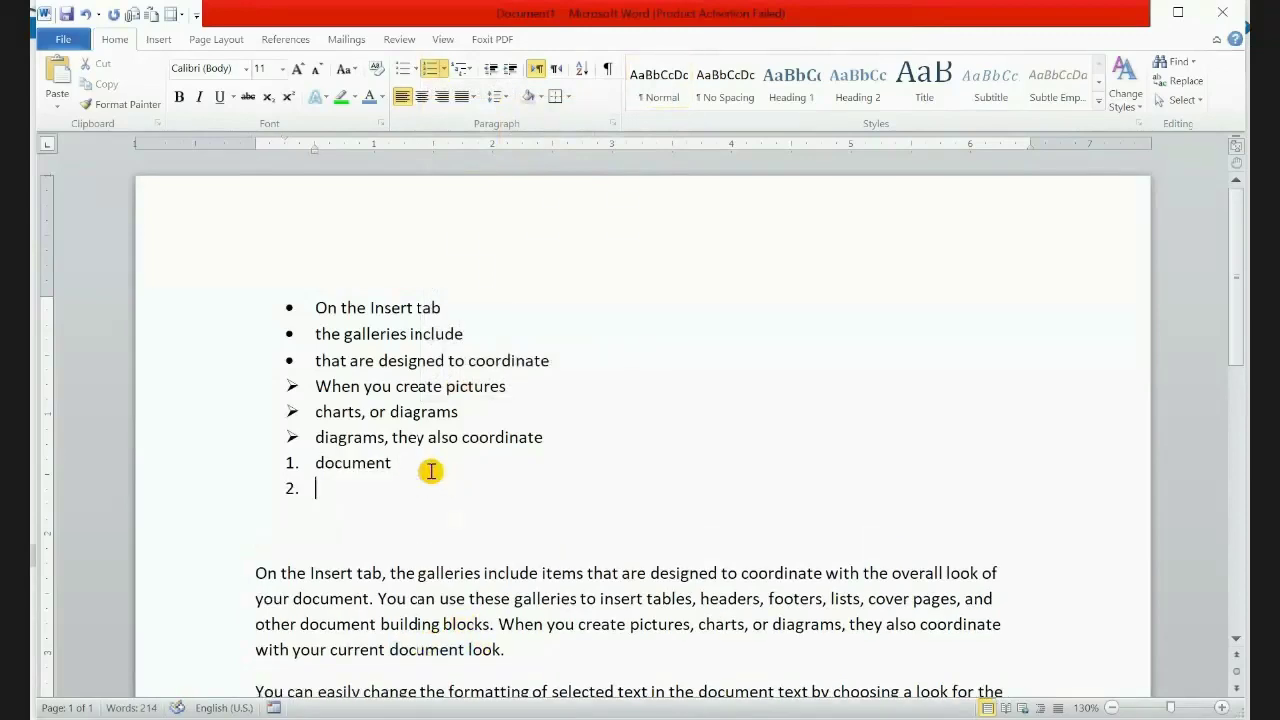
Fill the next numbered items with 'Insert tab', 'include items that' and 'designed to coordinate'
mouse_move(311, 573)
mouse_down()
mouse_move(436, 573)
mouse_move(318, 488)
mouse_up()
key(Return)
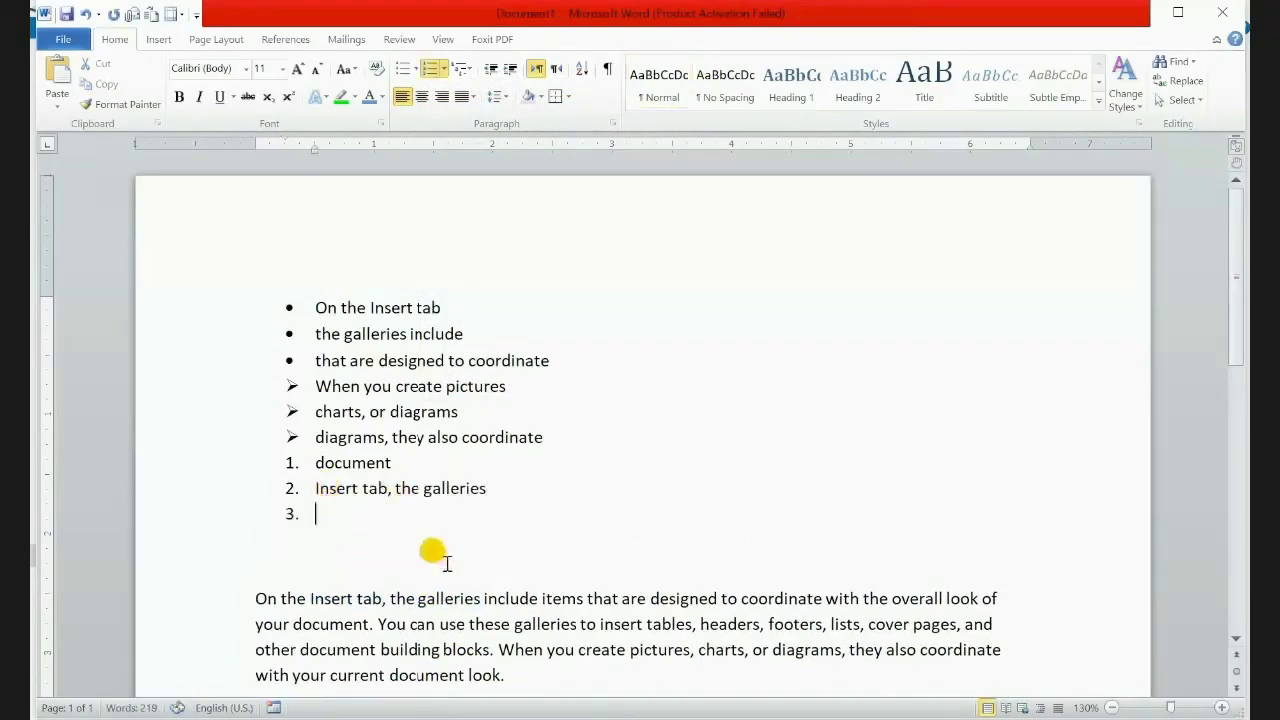
mouse_move(485, 598)
mouse_down()
mouse_move(622, 598)
mouse_move(340, 515)
mouse_up()
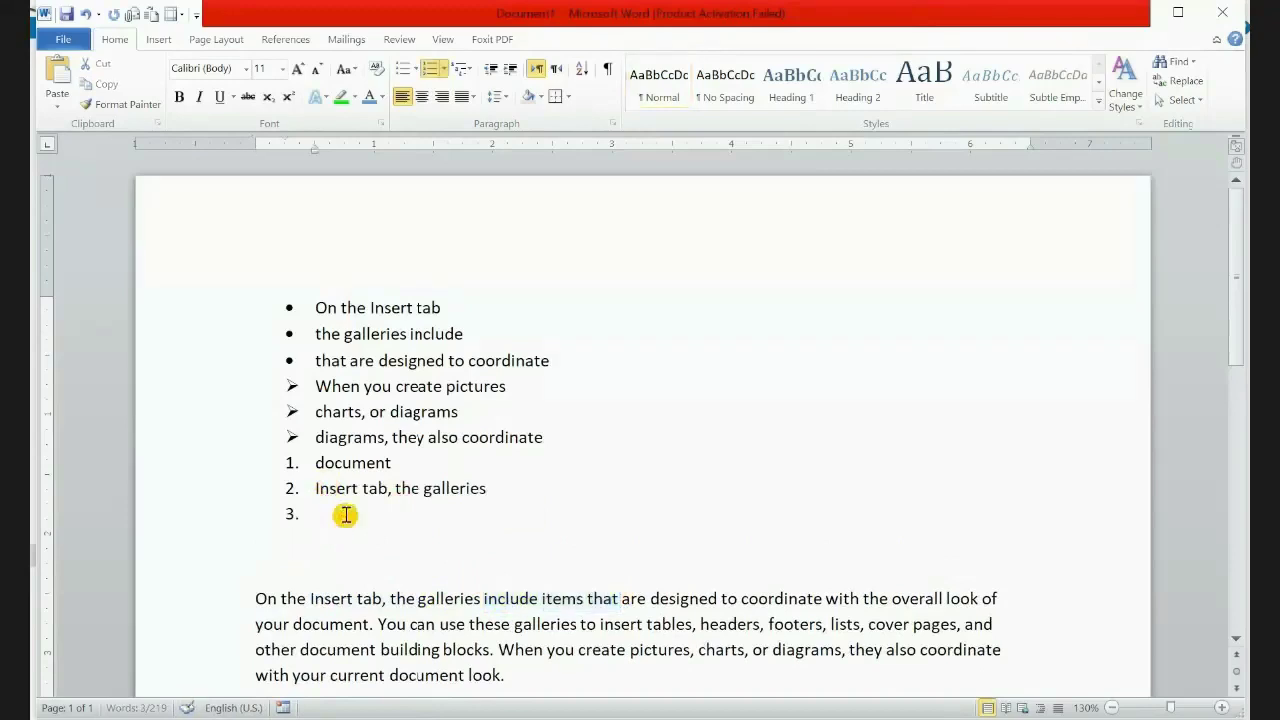
key(Return)
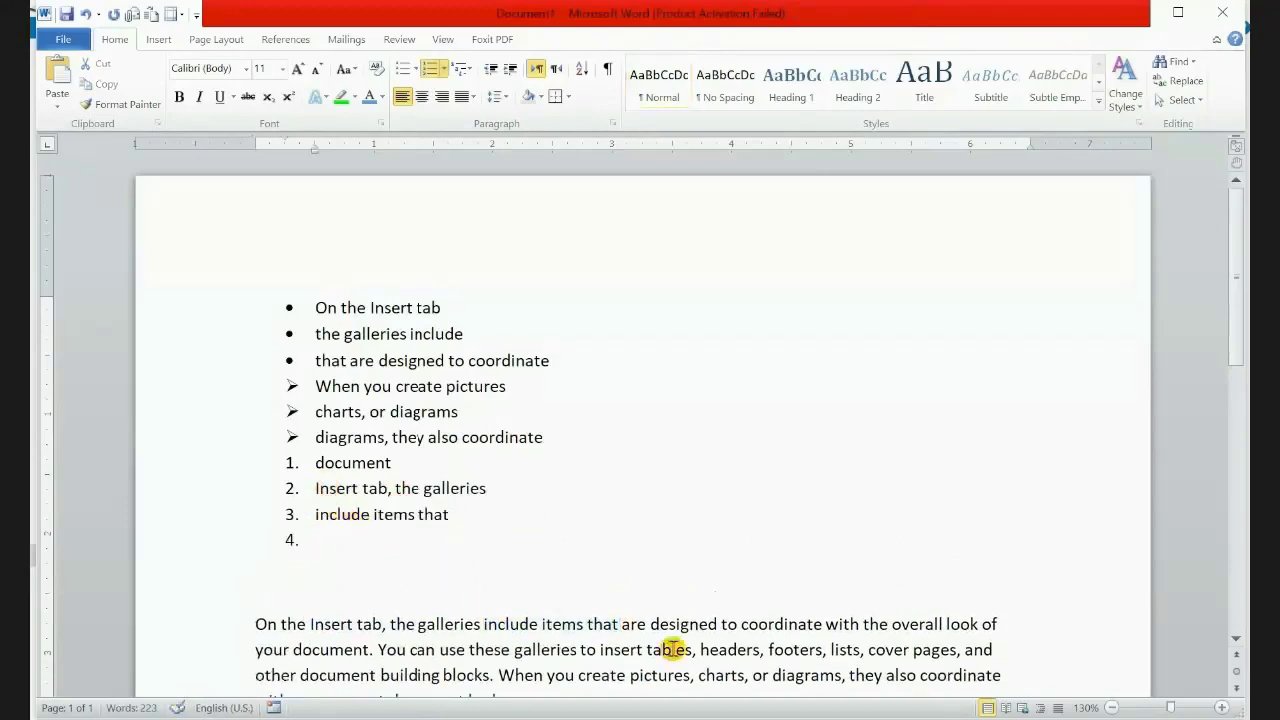
drag(651, 624, 822, 624)
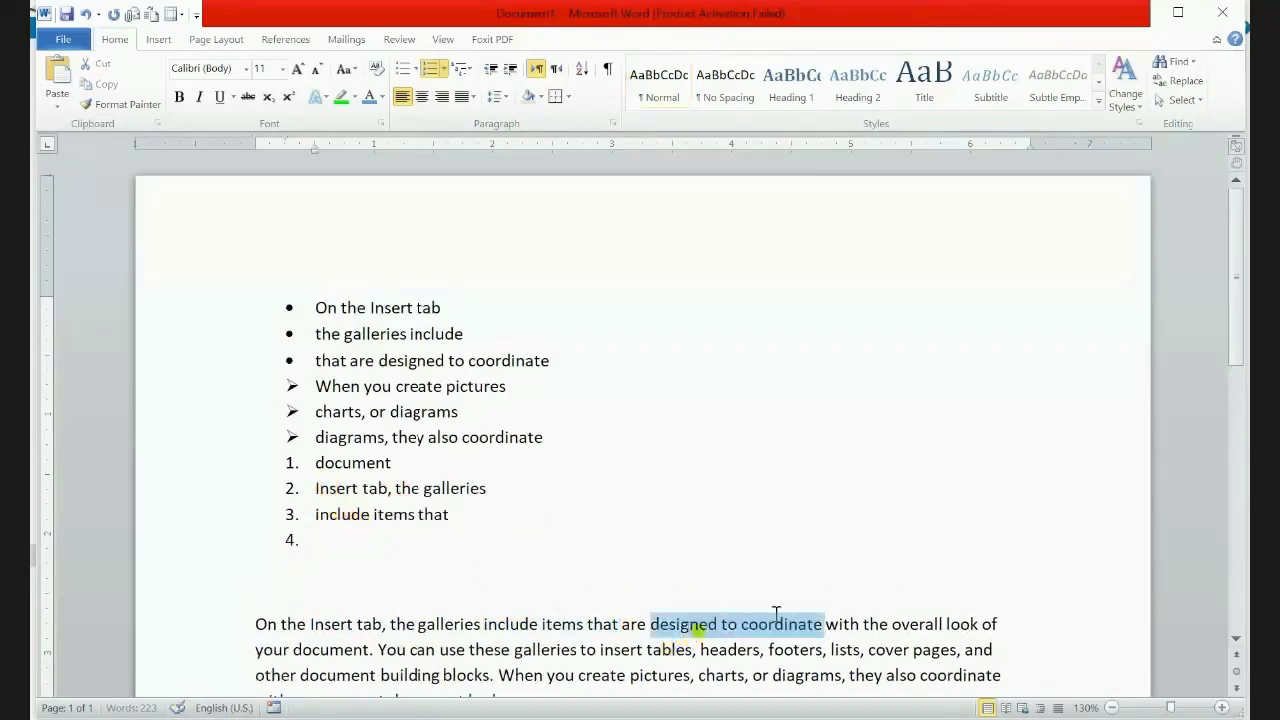
ctrl+shift+right_click(434, 541)
key(Return)
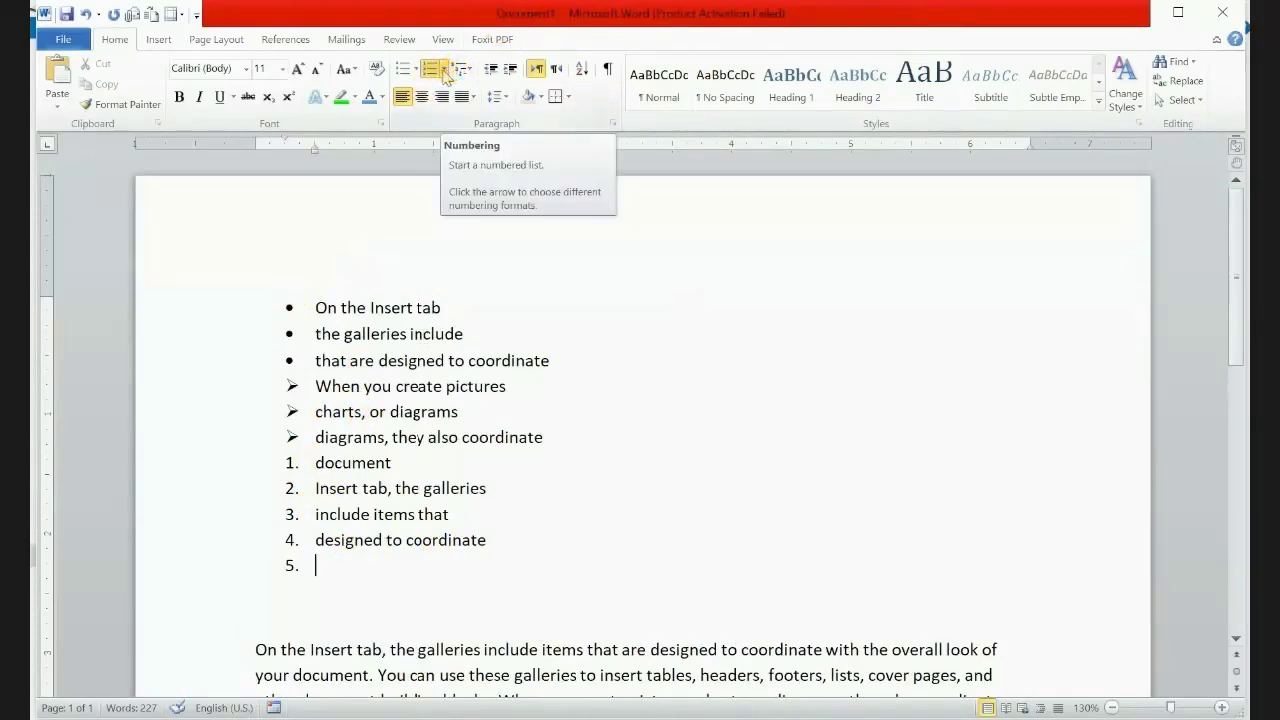
Switch the numbered list to A. B. C. capital-letter numbering from the Numbering Library
click(445, 70)
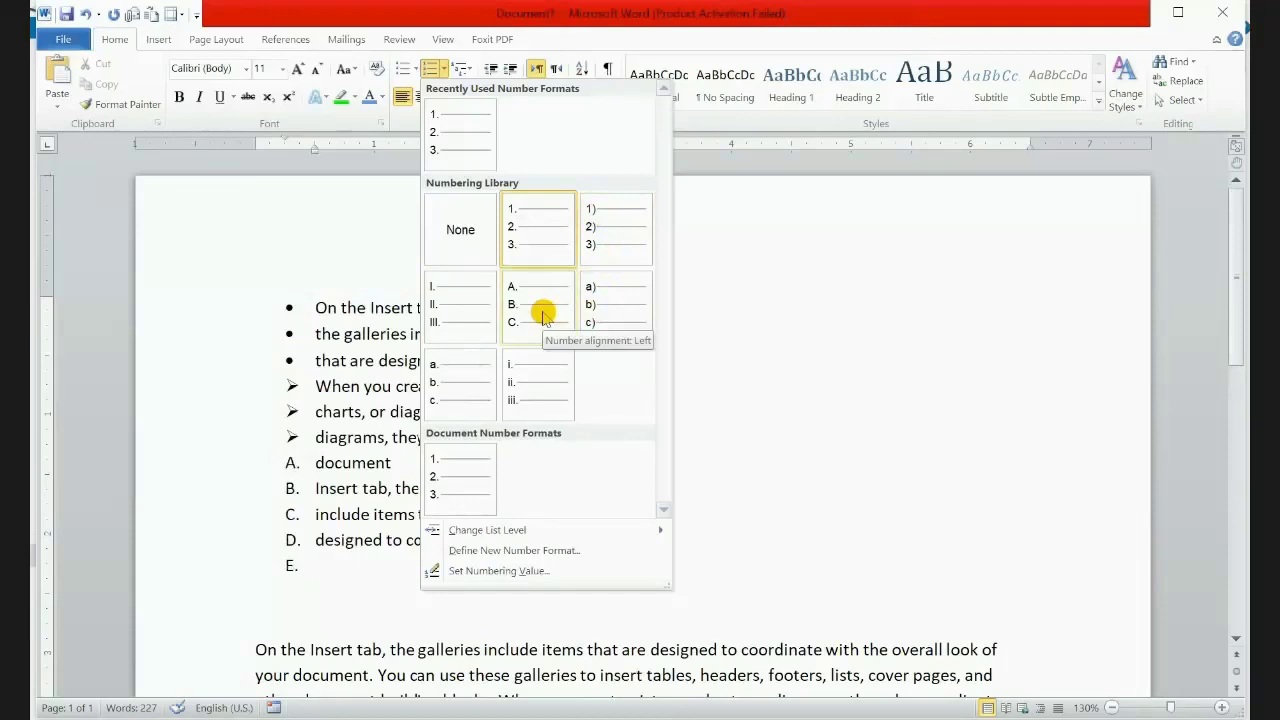
click(543, 316)
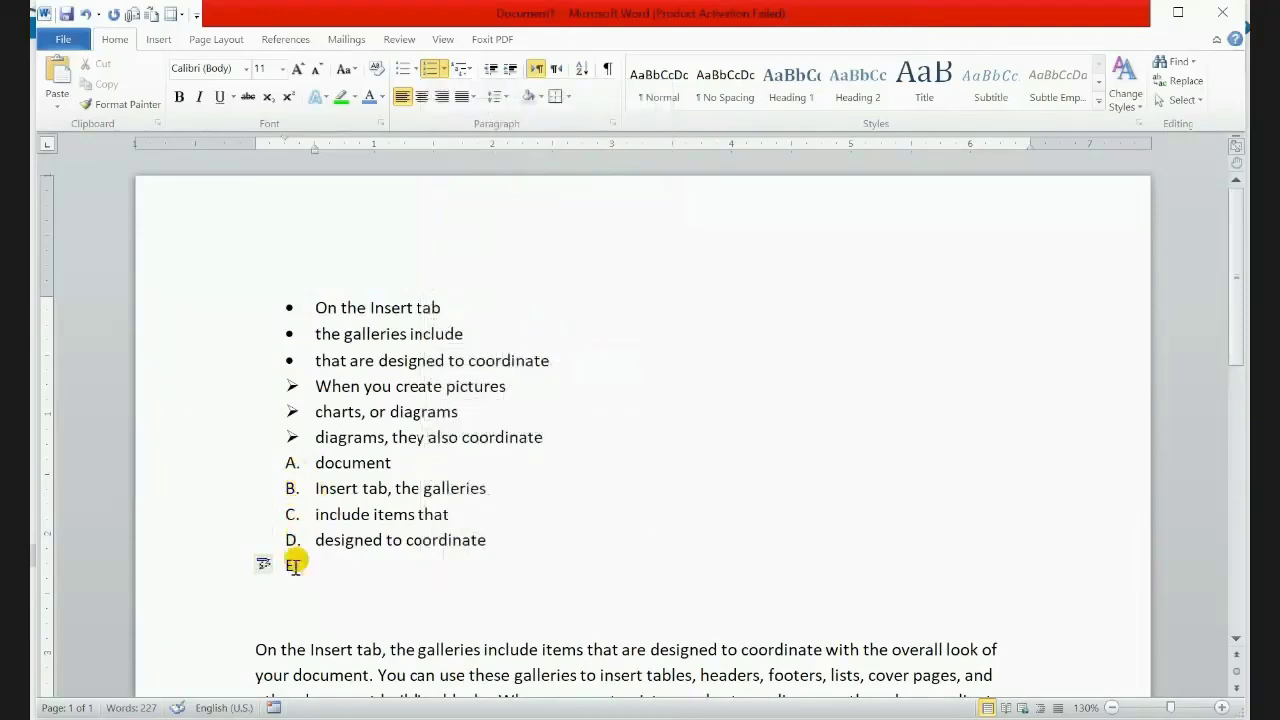
click(444, 70)
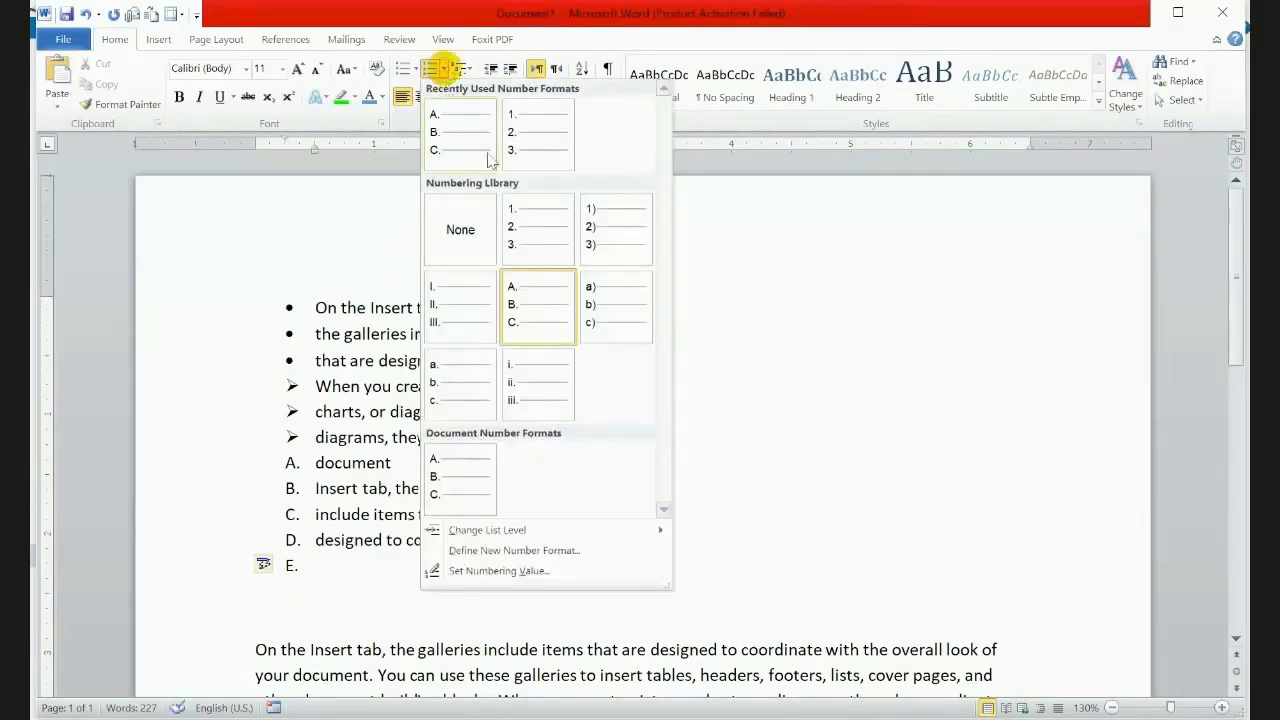
click(600, 310)
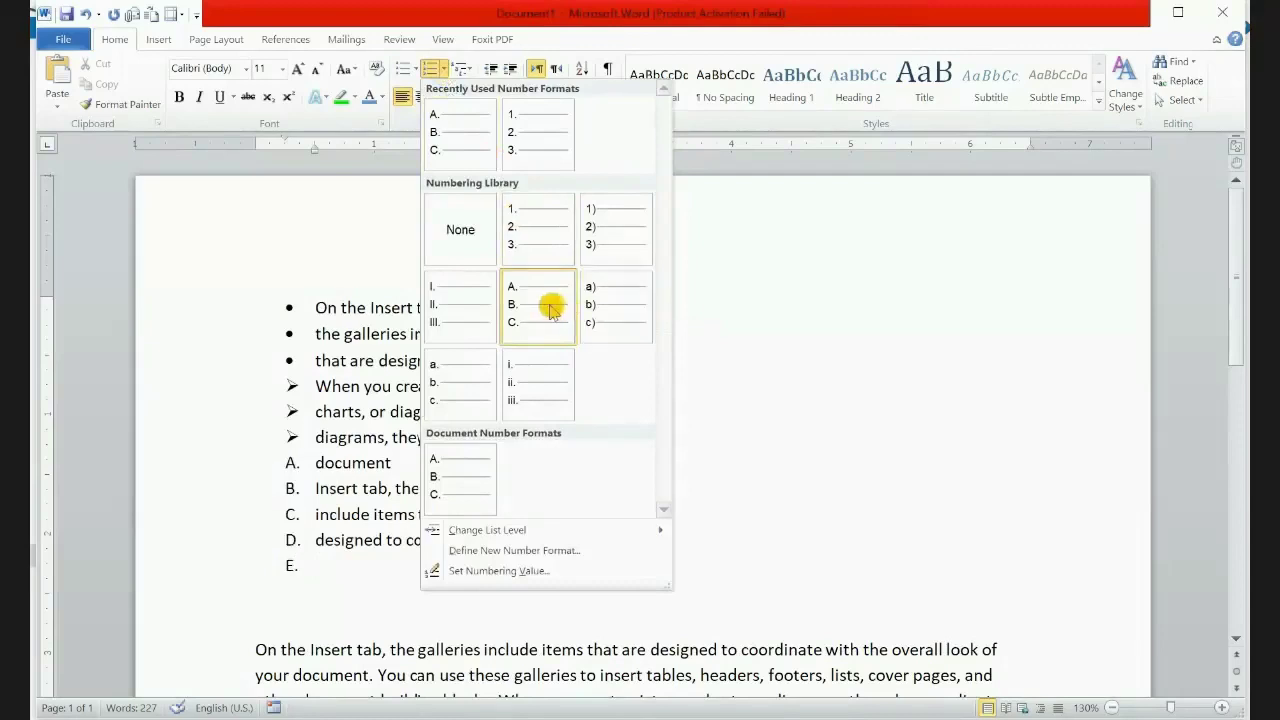
click(549, 308)
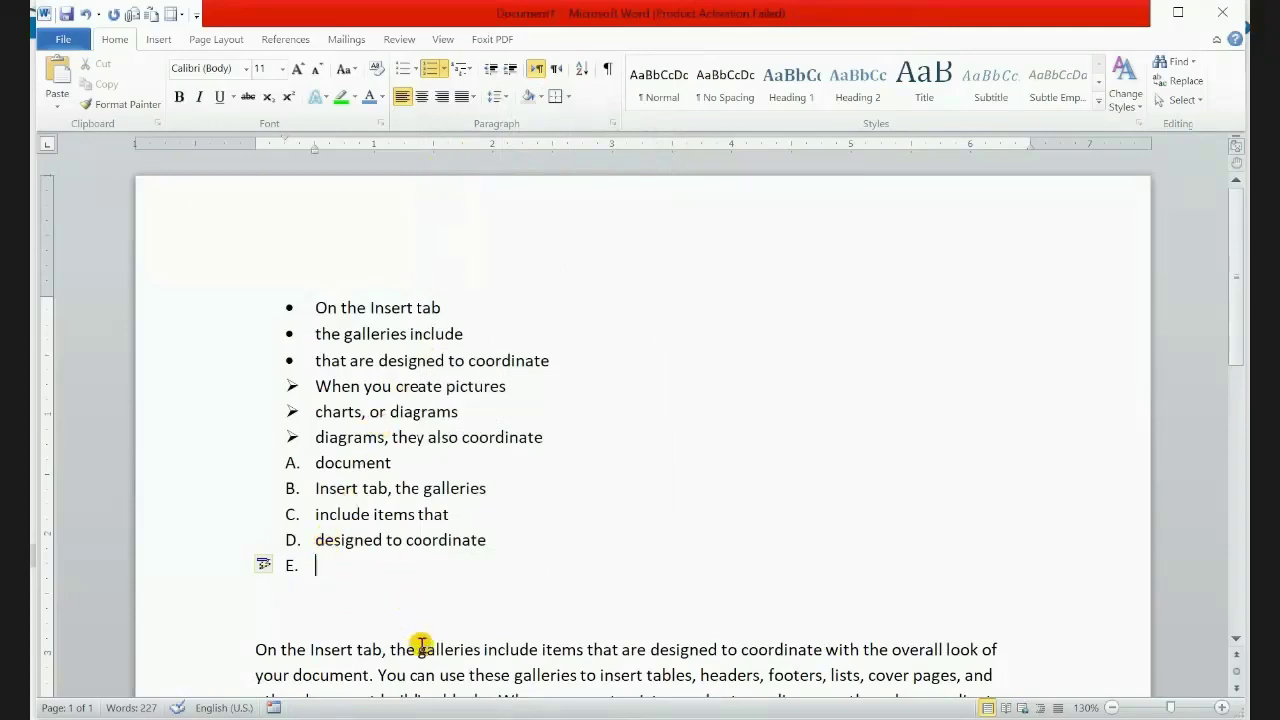
Make lettered item E read 'Insert tab', copied from the paragraph
drag(418, 649, 537, 649)
key(ctrl+c)
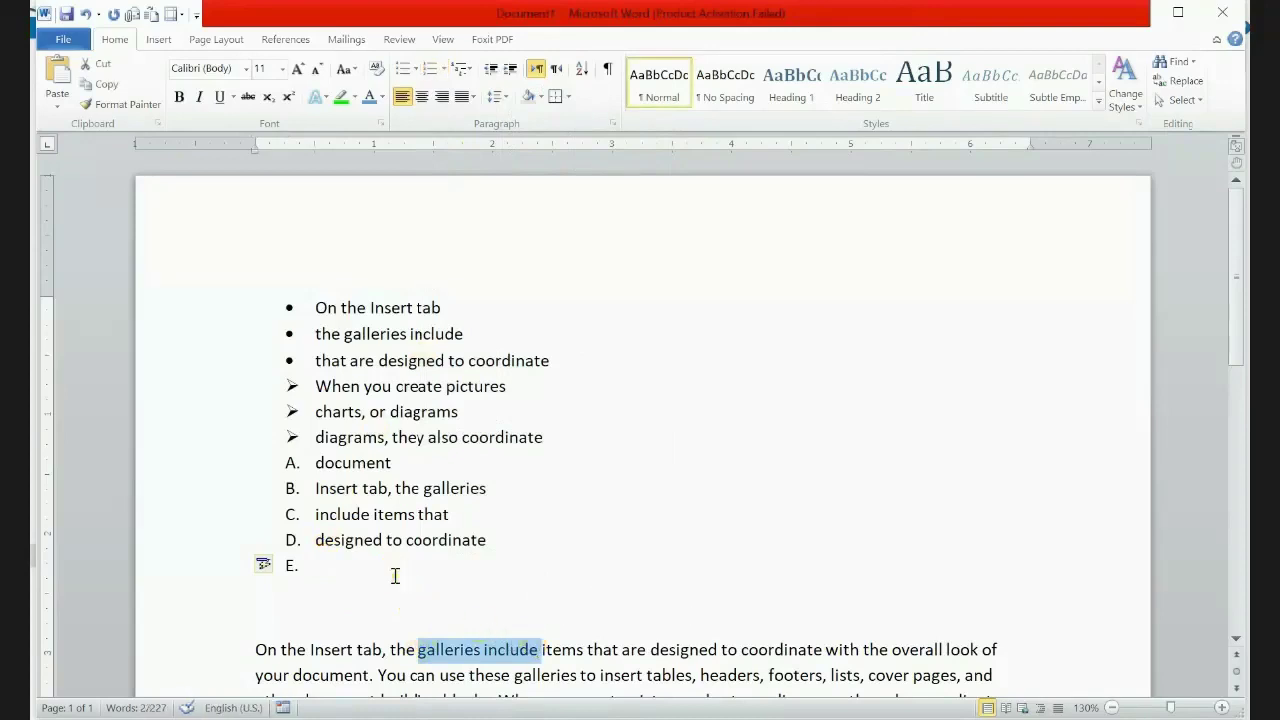
click(395, 576)
key(ctrl+v)
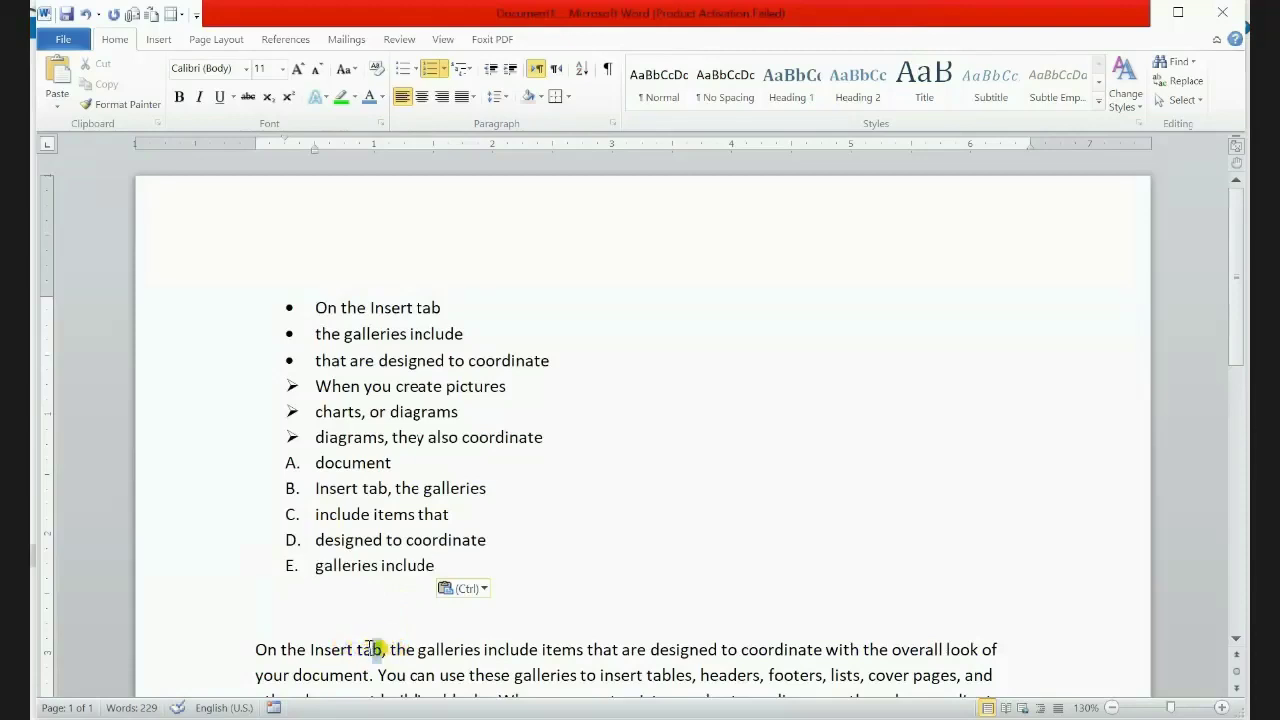
drag(370, 648, 312, 649)
key(ctrl+c)
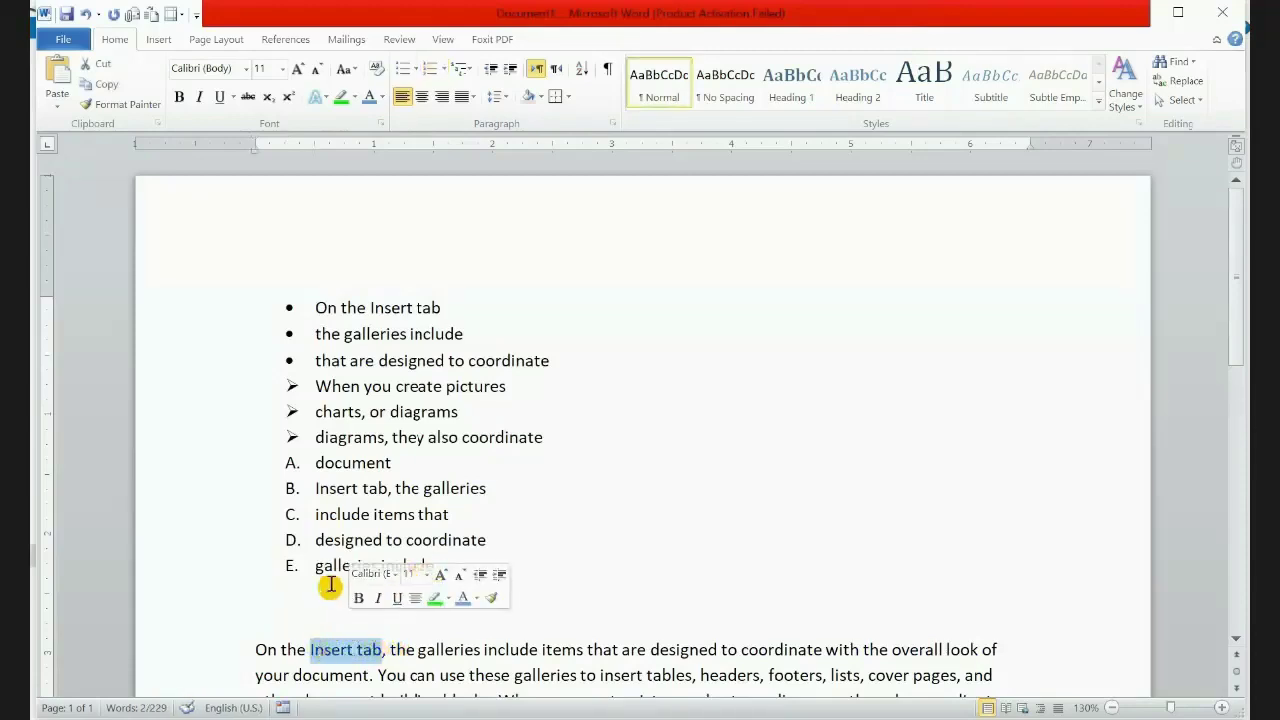
drag(315, 566, 432, 570)
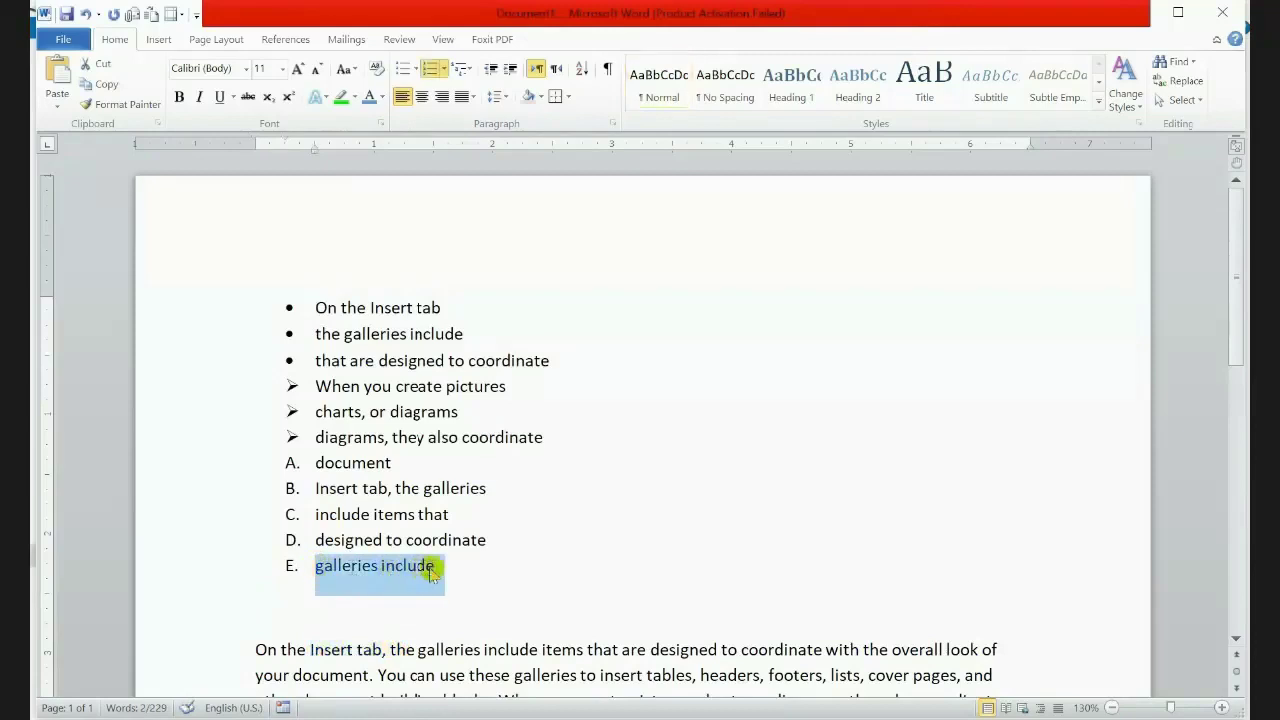
key(ctrl+v)
key(ctrl+z)
key(Right)
key(Left)
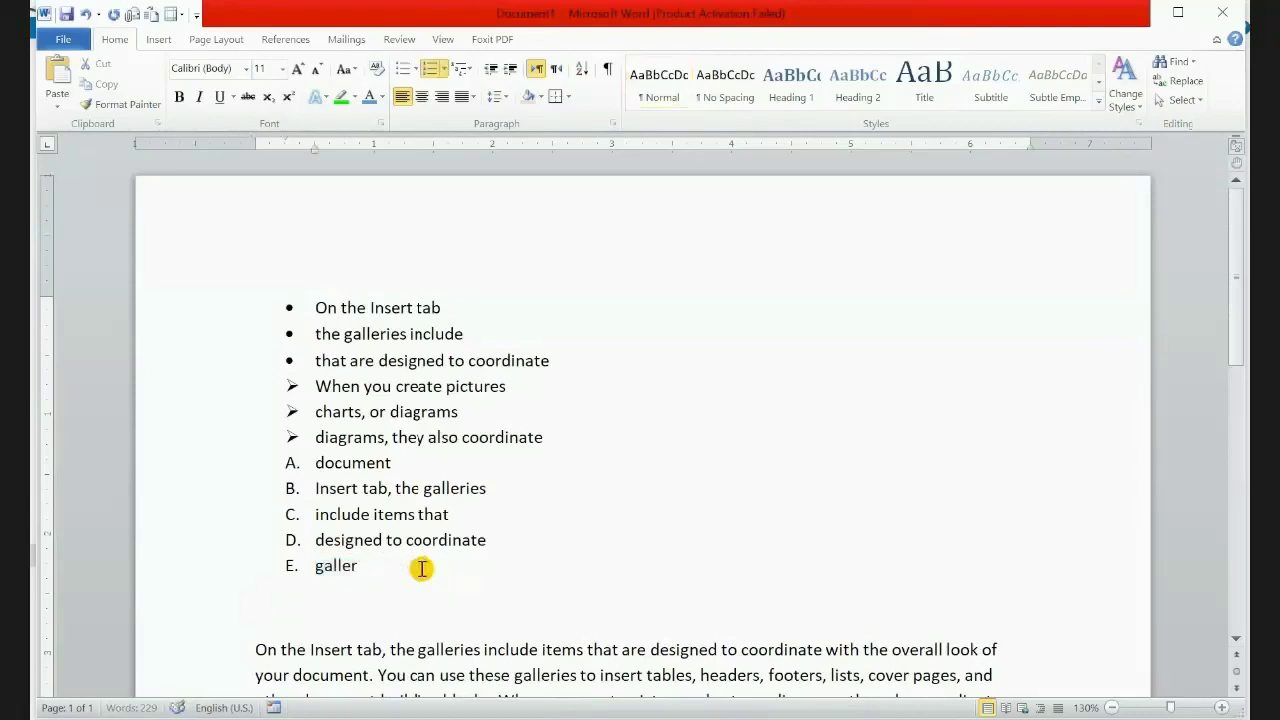
key(BackSpace)
key(ctrl+v)
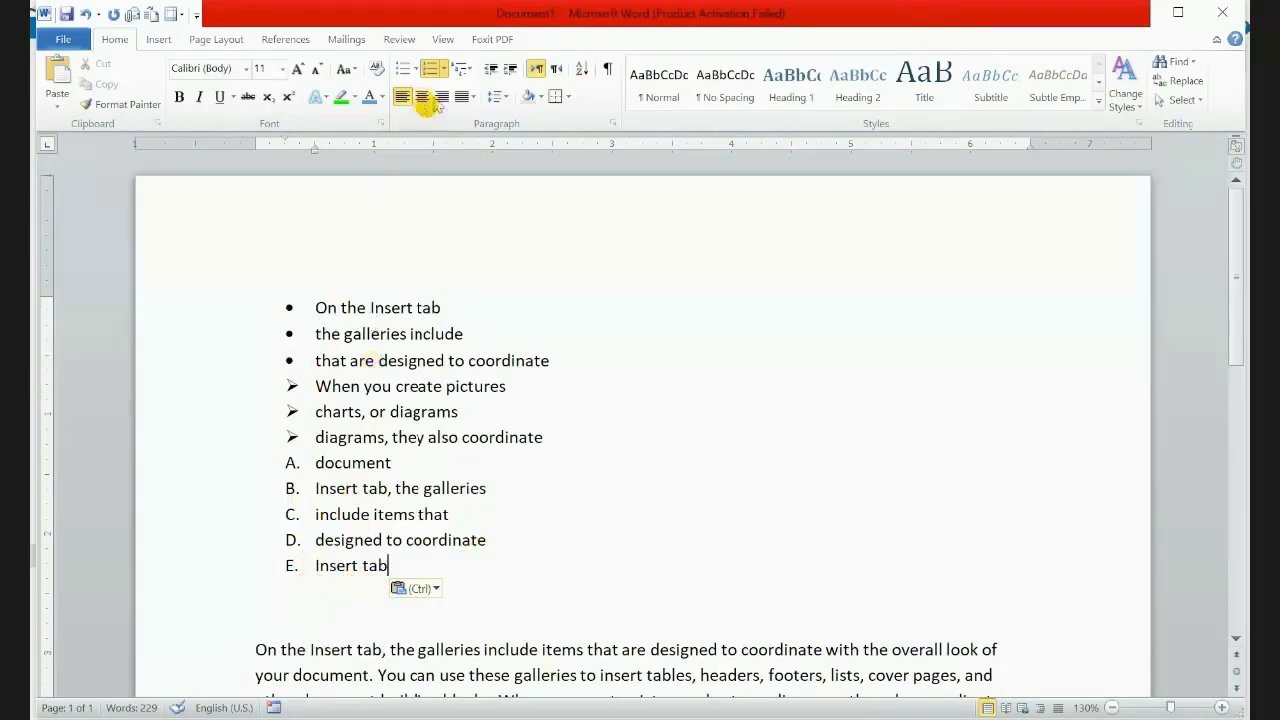
Select lettered items A through E and show the multilevel list styles
click(470, 72)
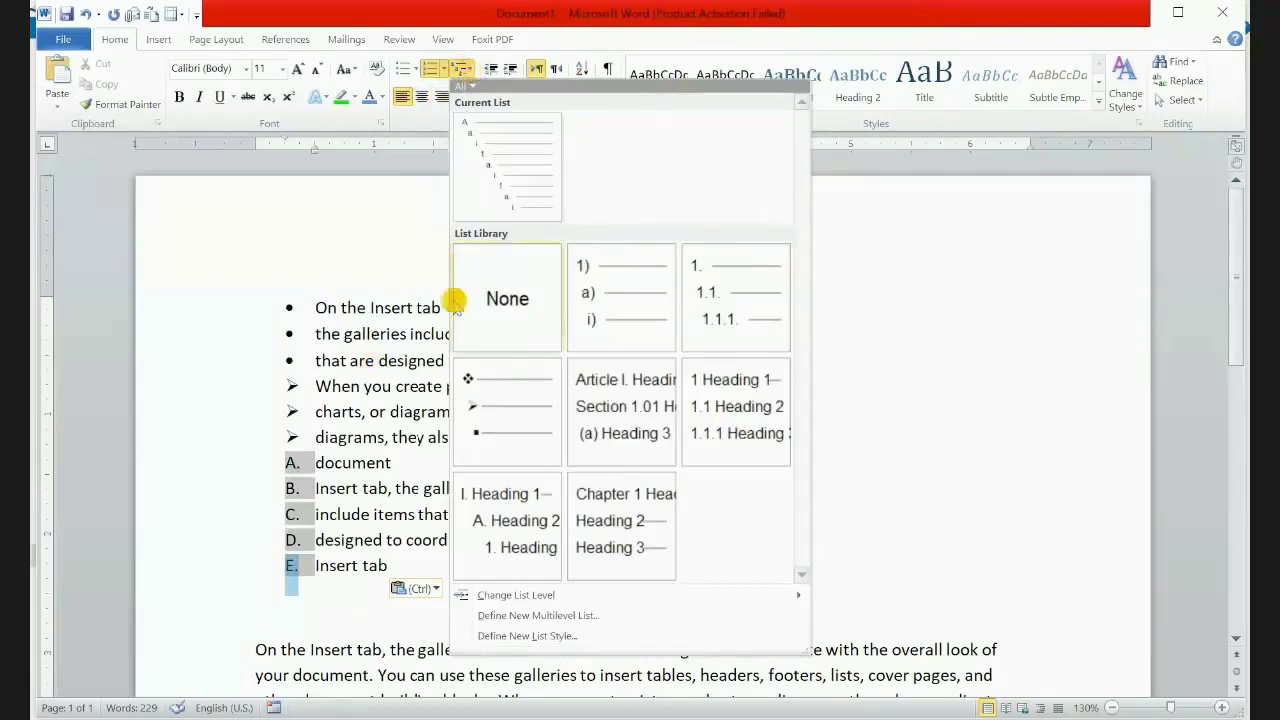
click(403, 558)
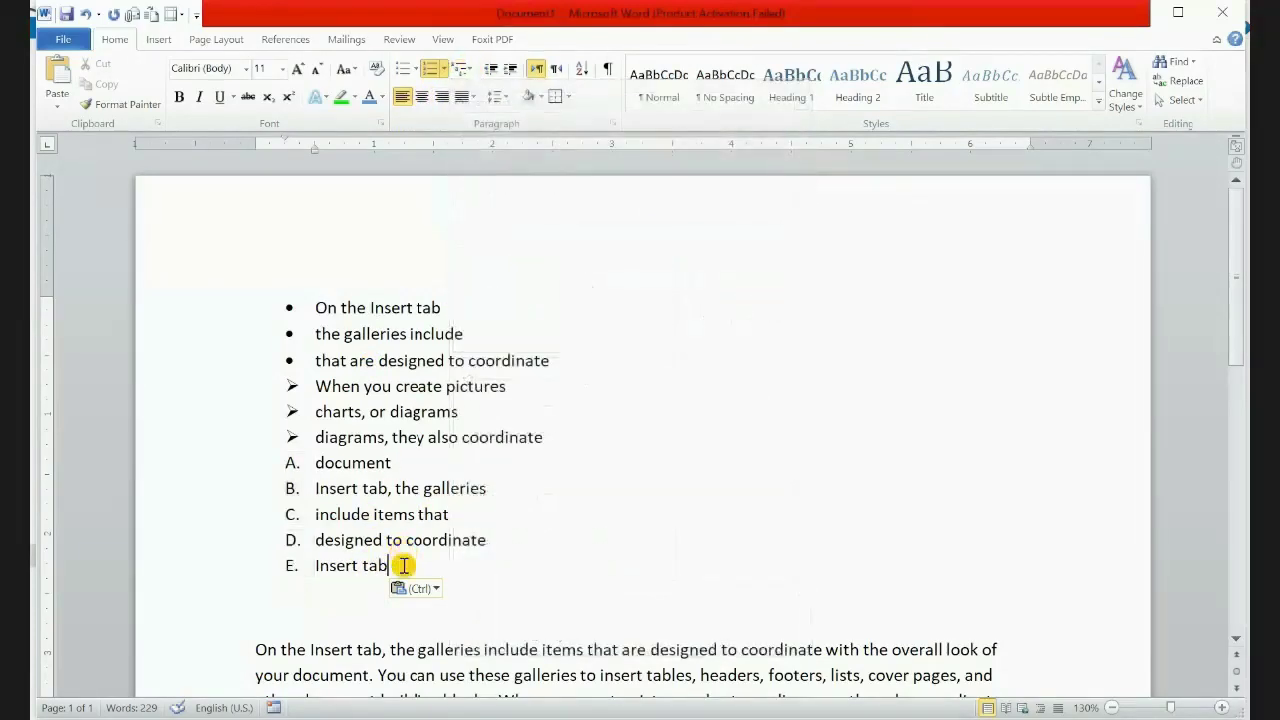
drag(400, 563, 294, 466)
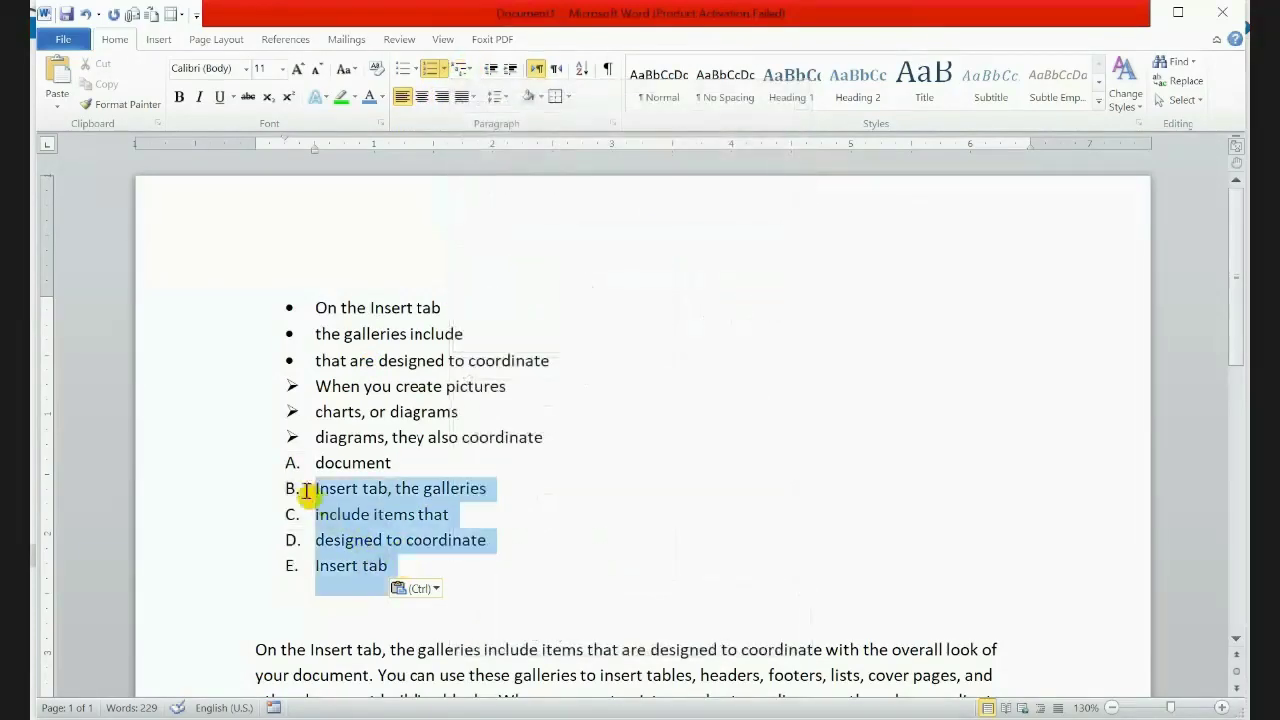
click(471, 75)
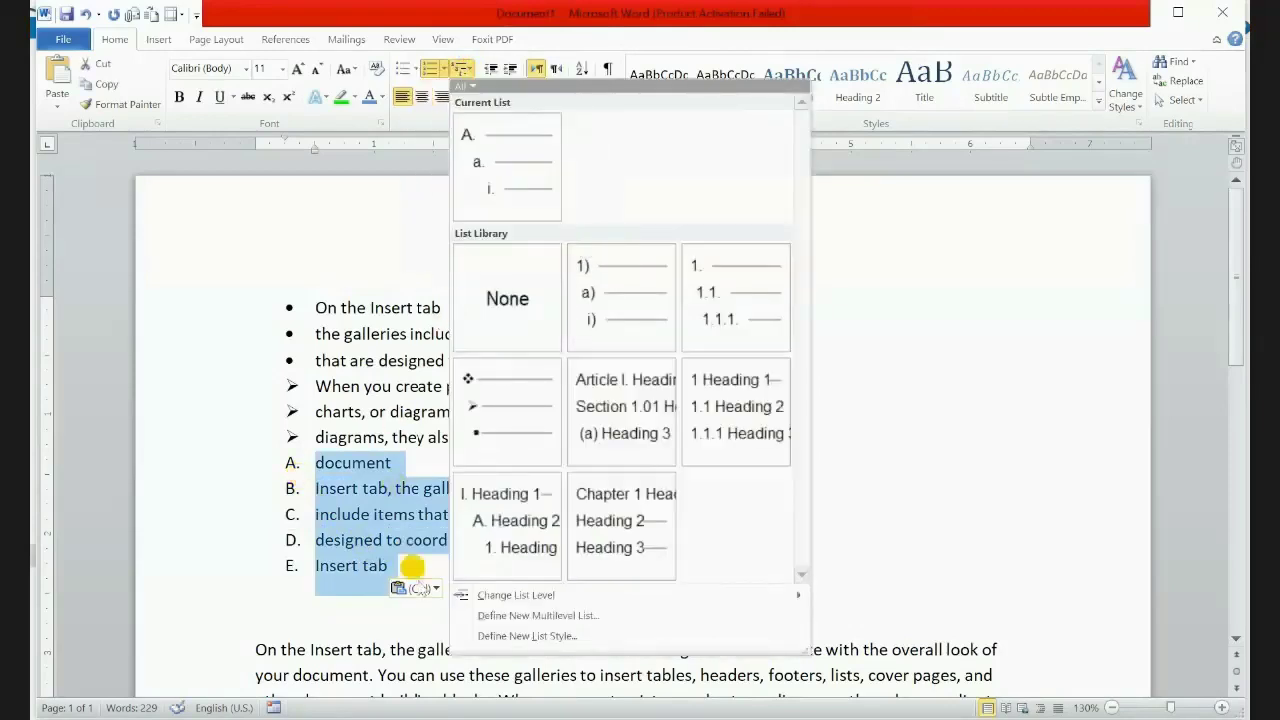
Define a new multilevel list with level 2 numbered i, ii, iii and level 3 numbered a, b, c
click(491, 619)
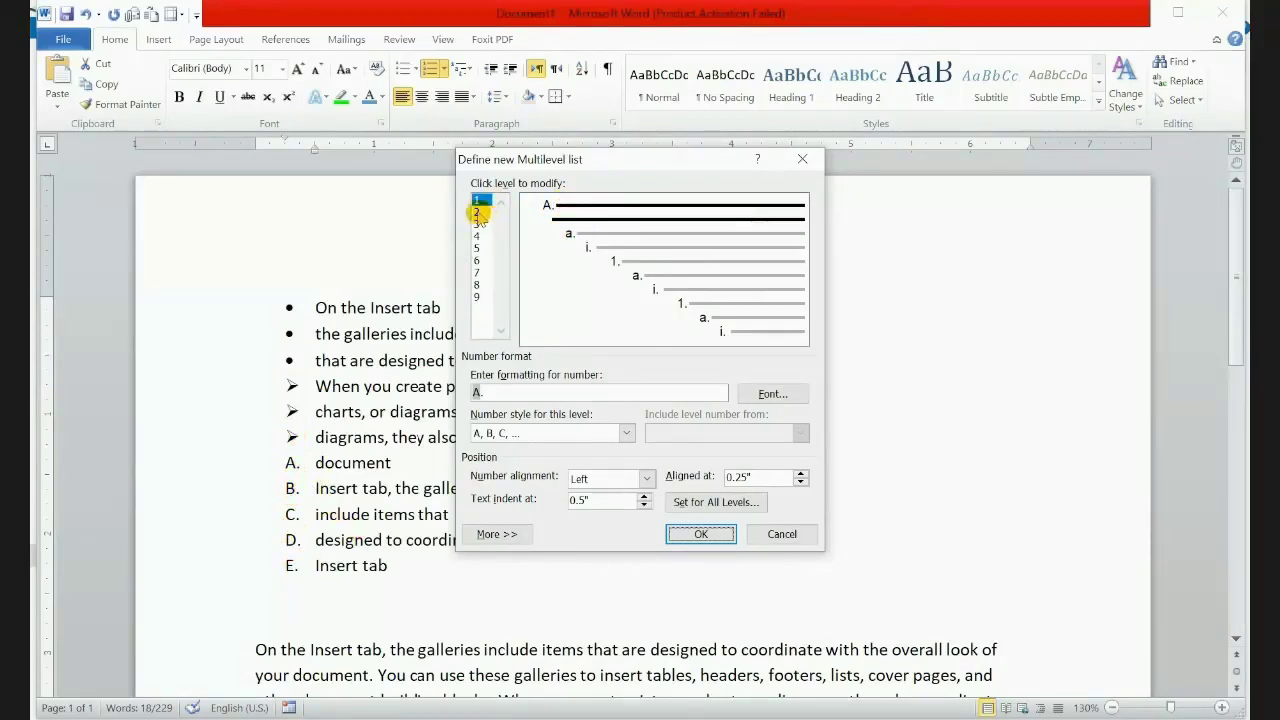
click(477, 212)
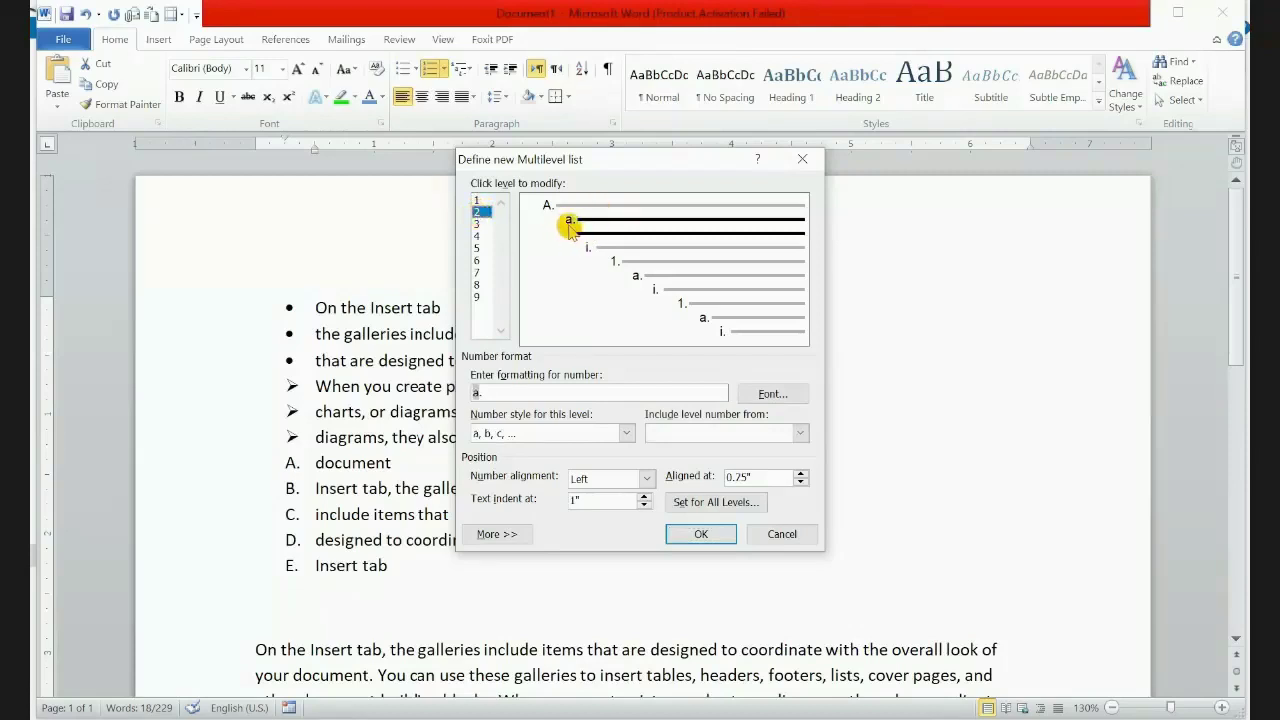
click(625, 434)
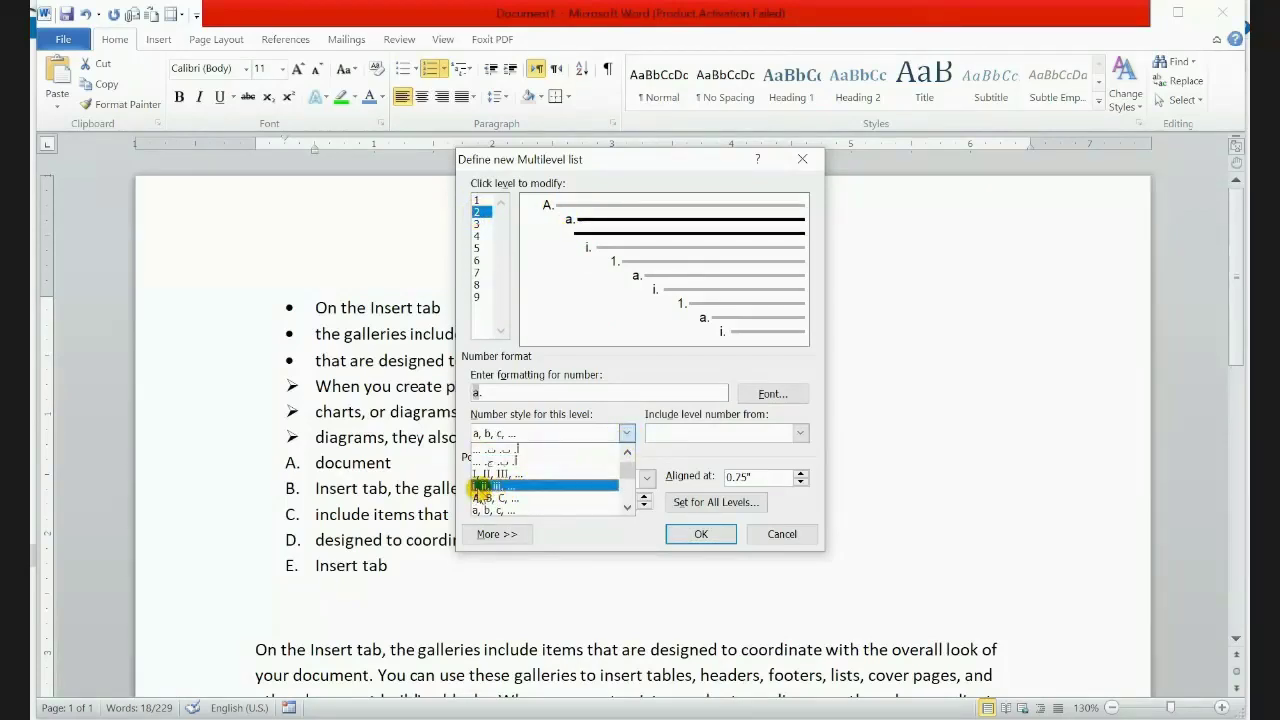
click(480, 488)
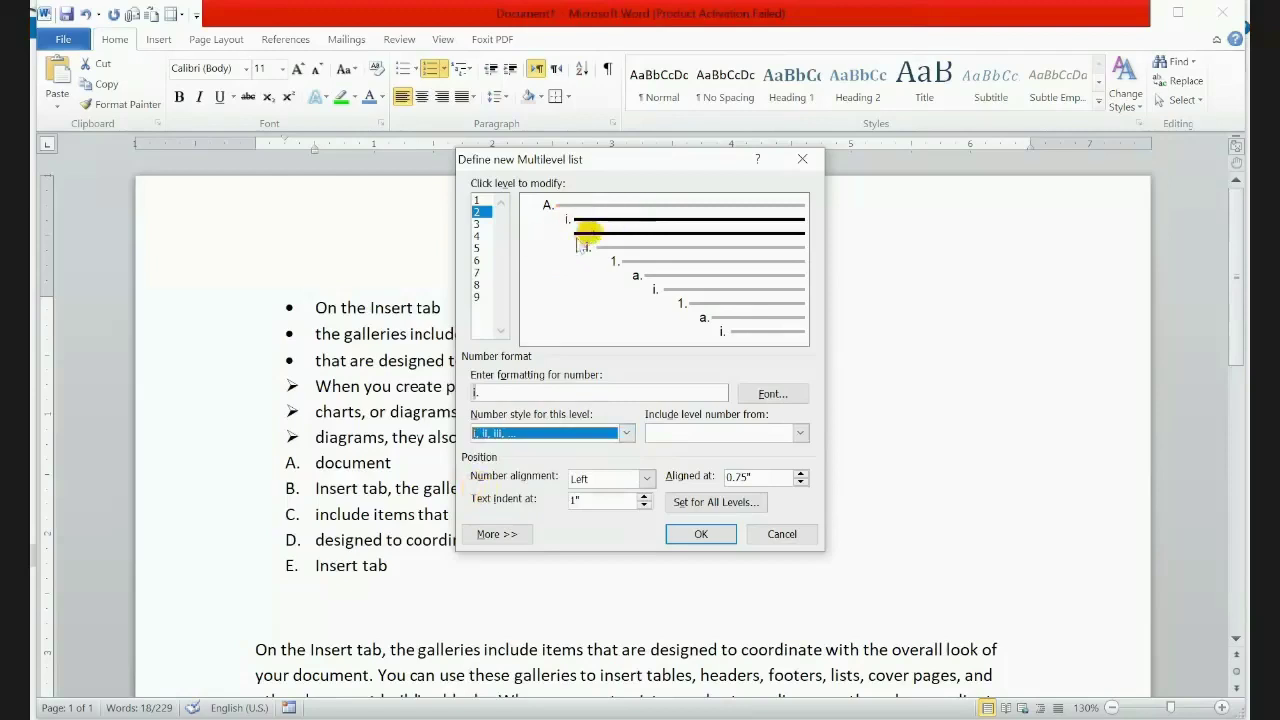
click(477, 224)
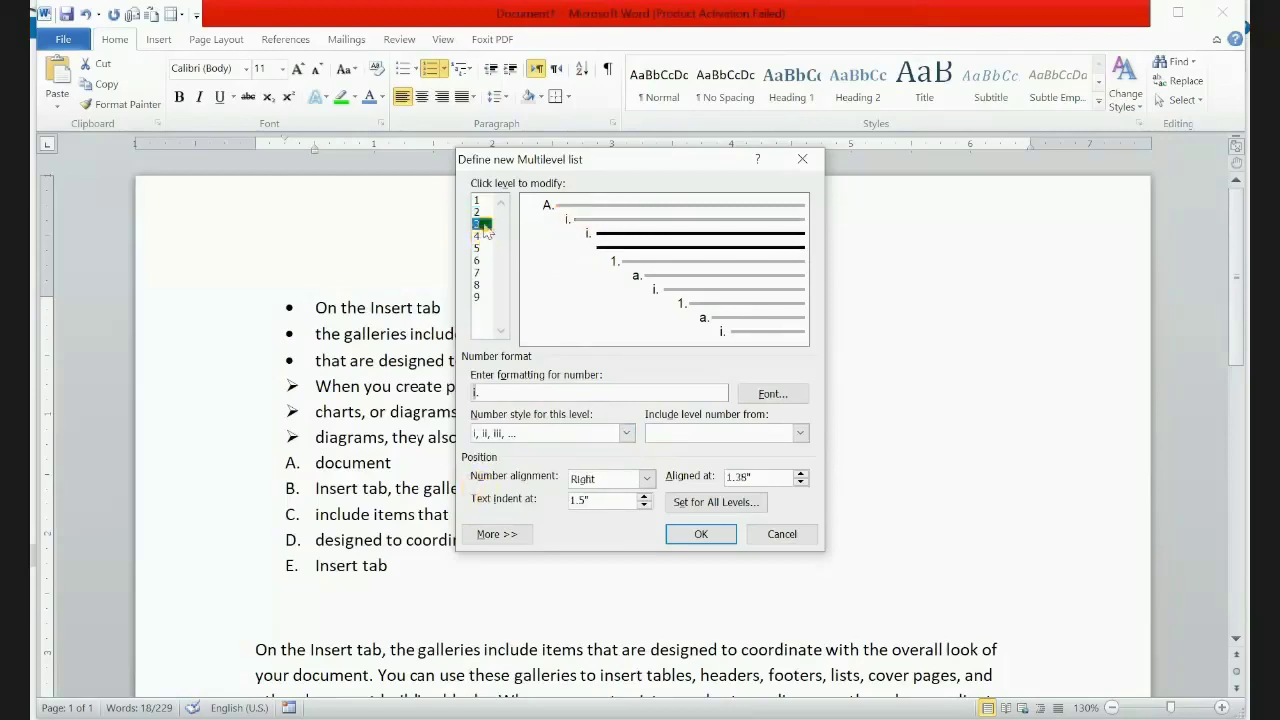
click(540, 434)
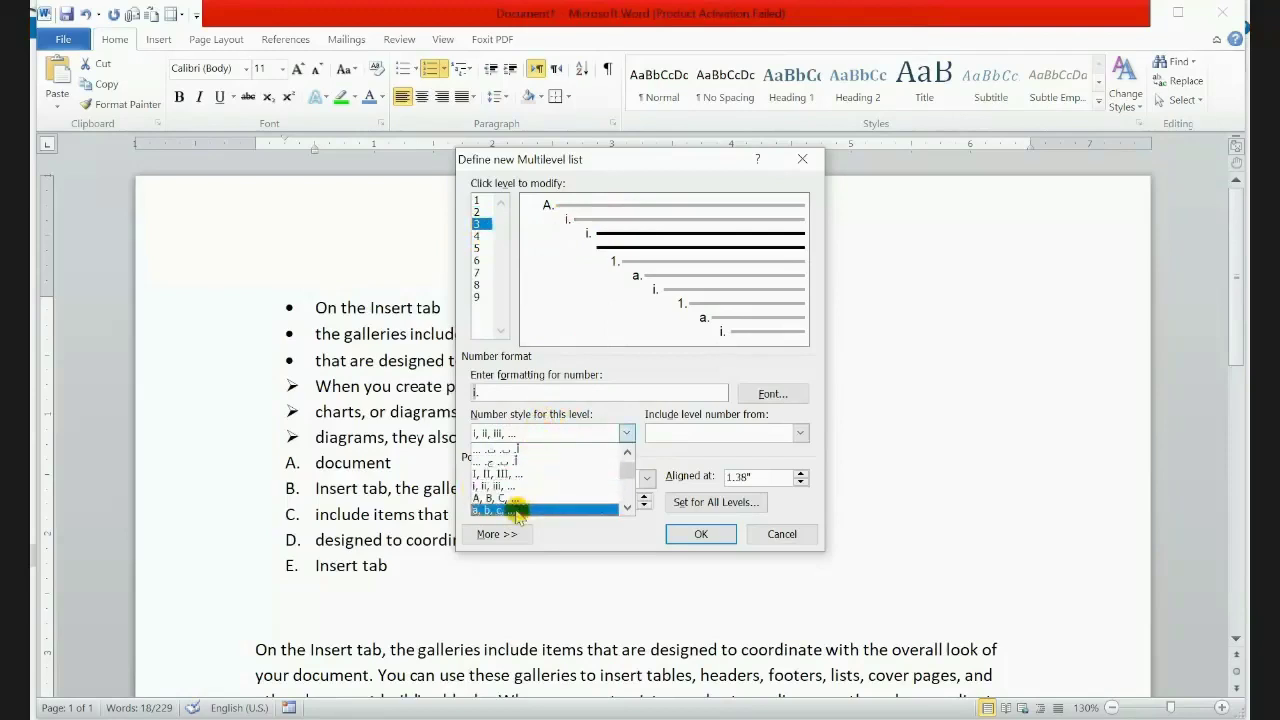
click(626, 508)
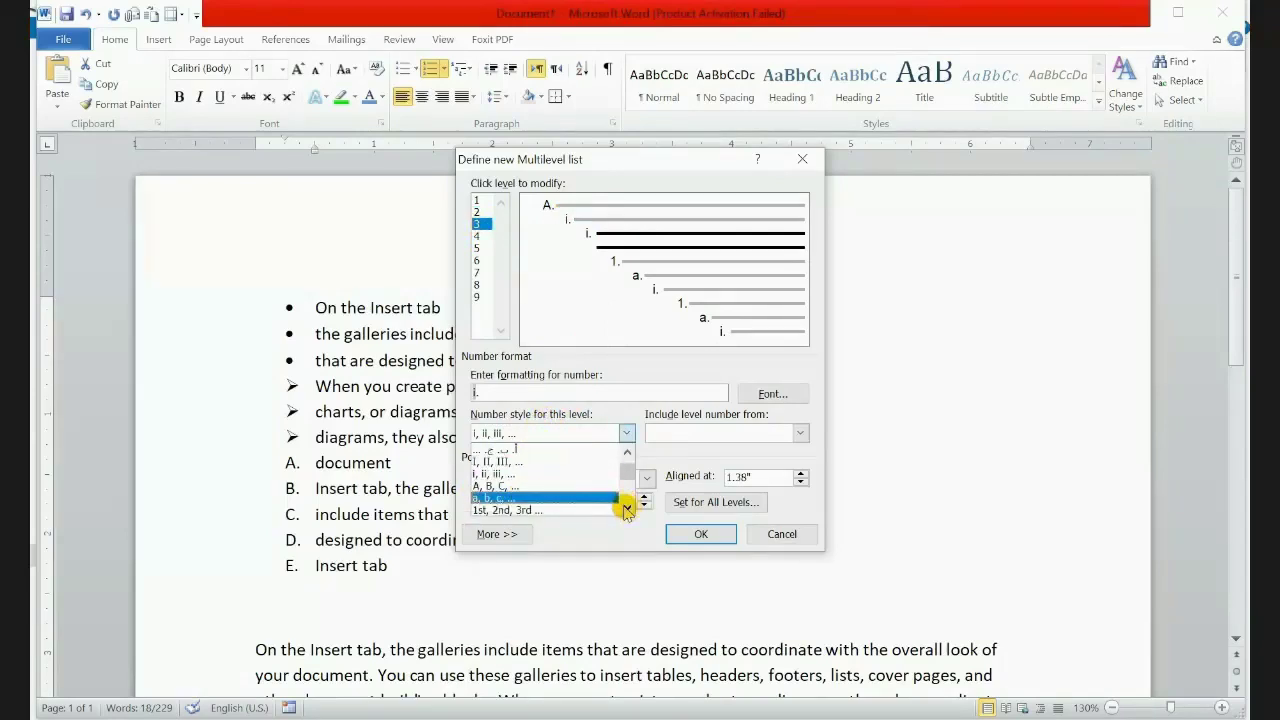
click(510, 497)
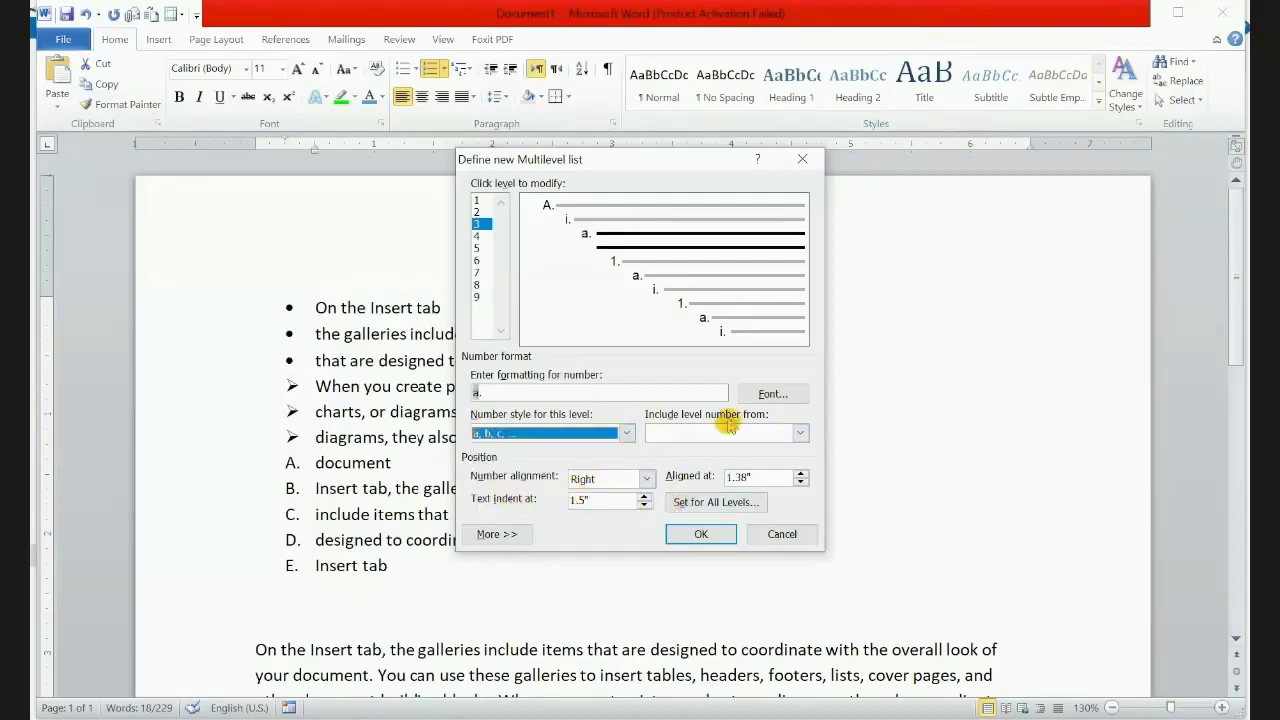
click(697, 535)
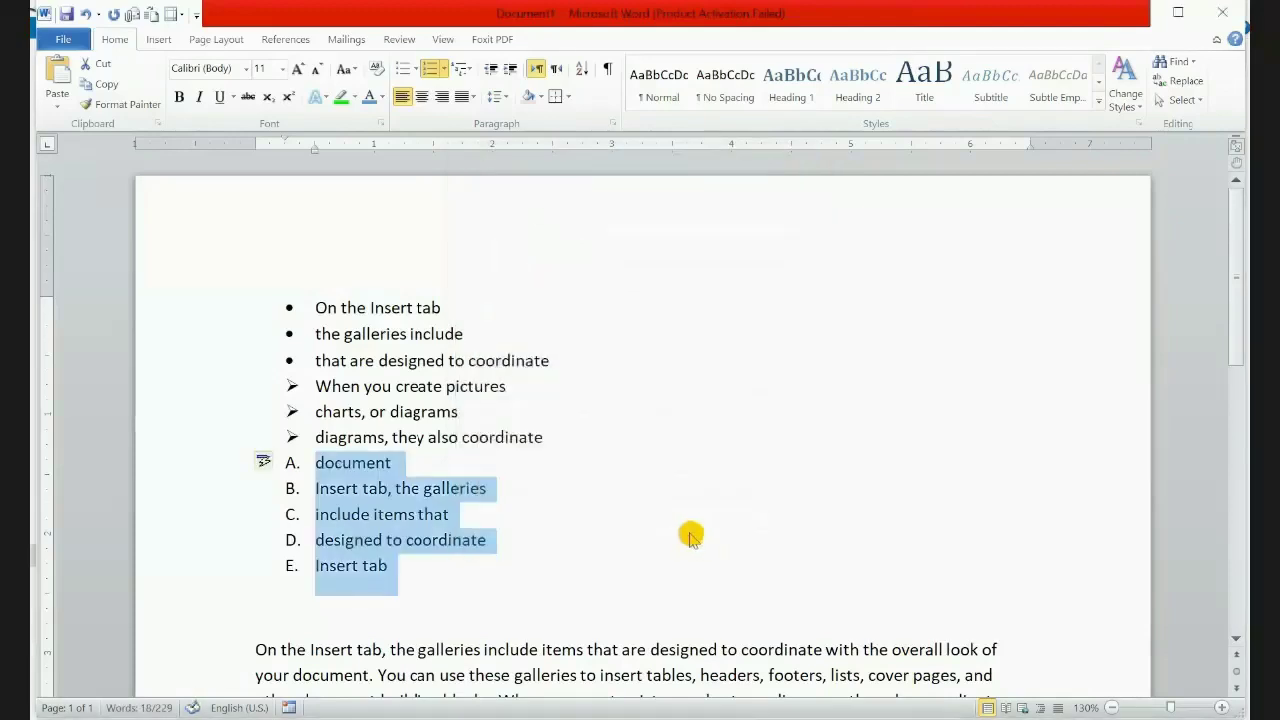
Add a new item after 'Insert tab' and demote it to list level 2 (i.)
click(423, 567)
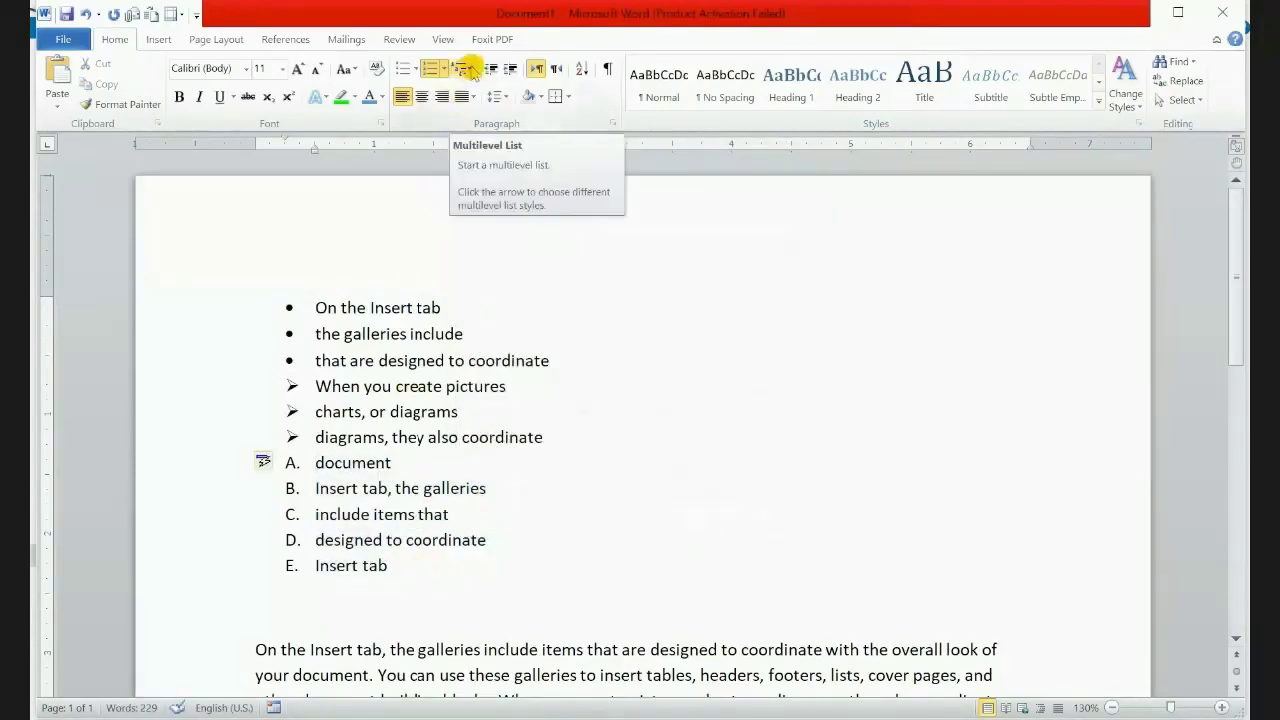
key(Return)
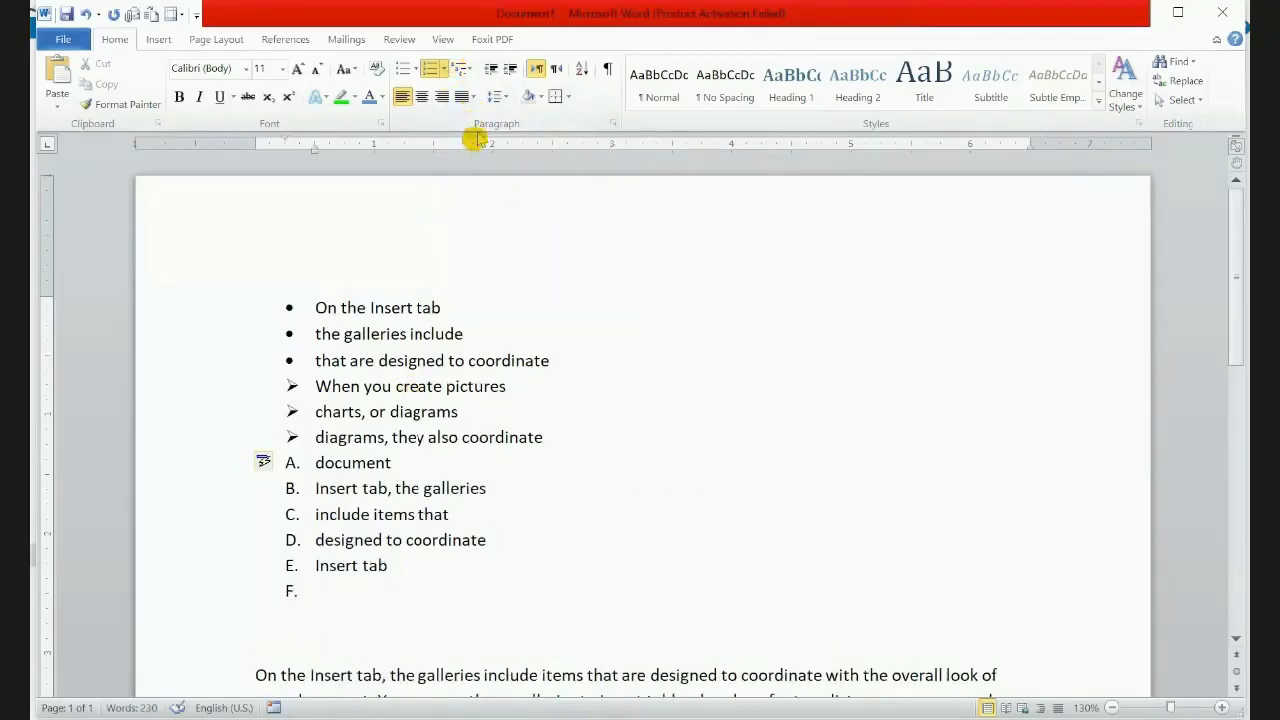
click(465, 68)
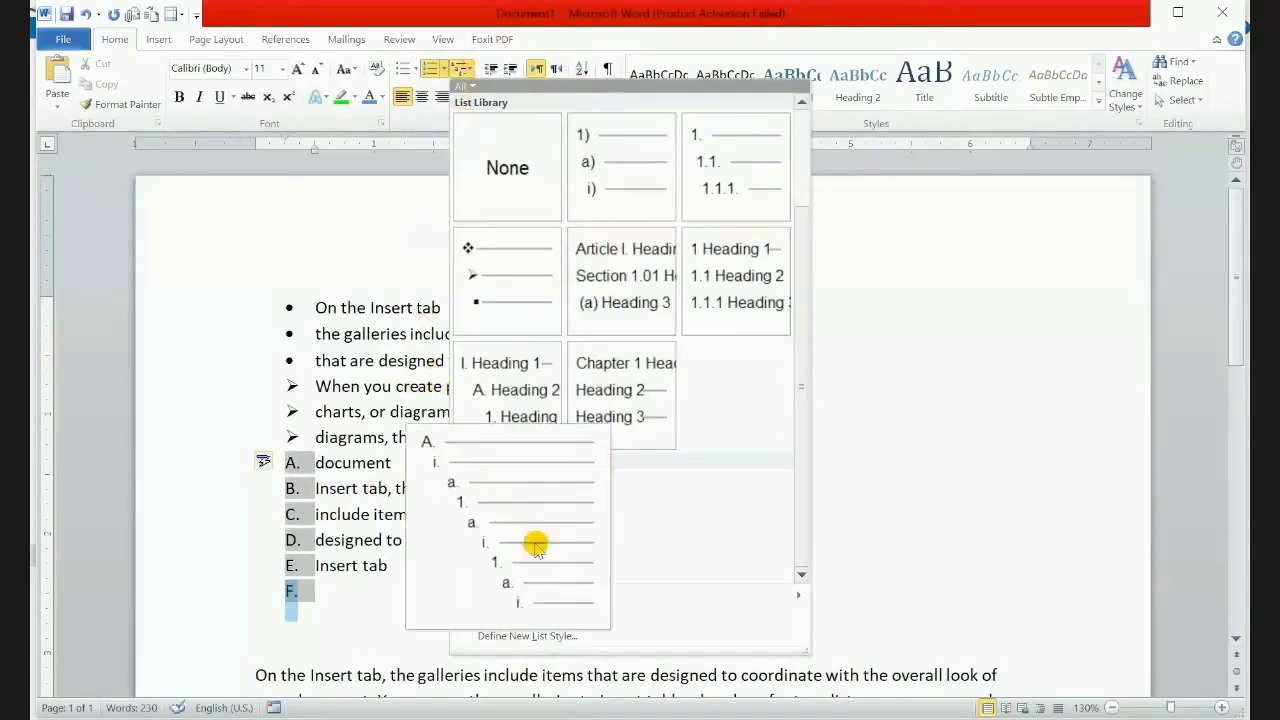
mouse_move(571, 594)
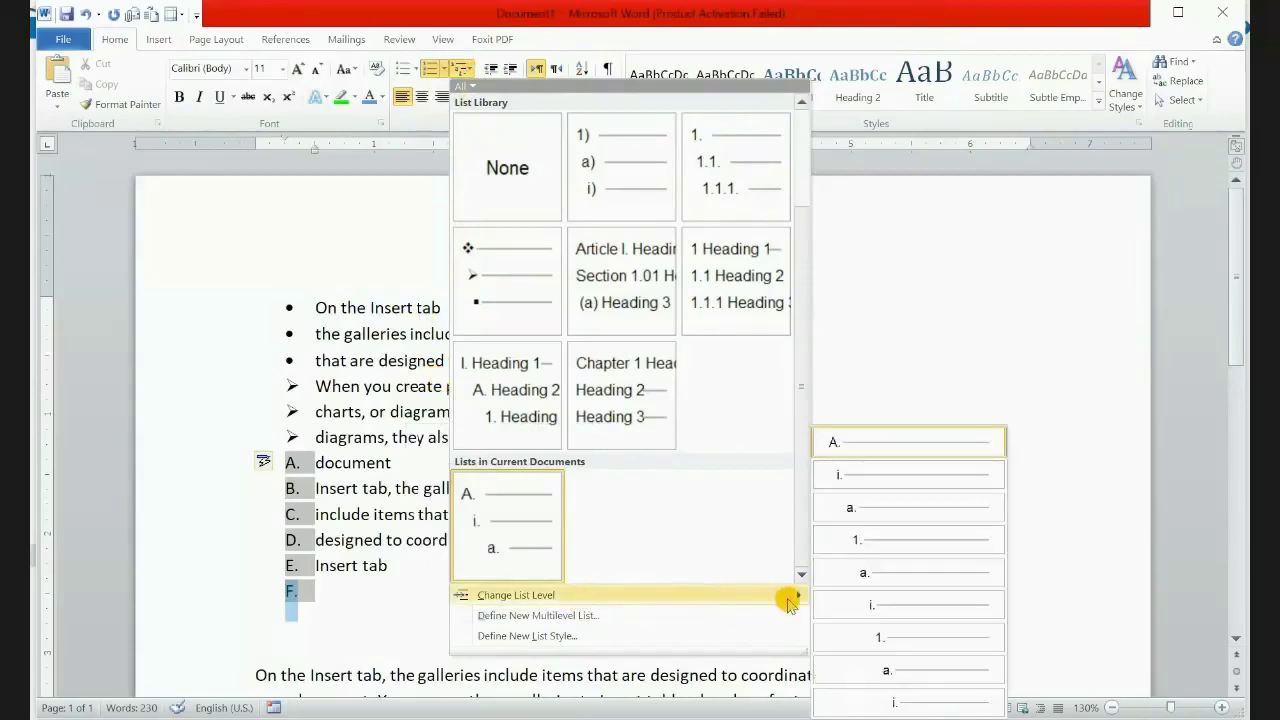
click(883, 477)
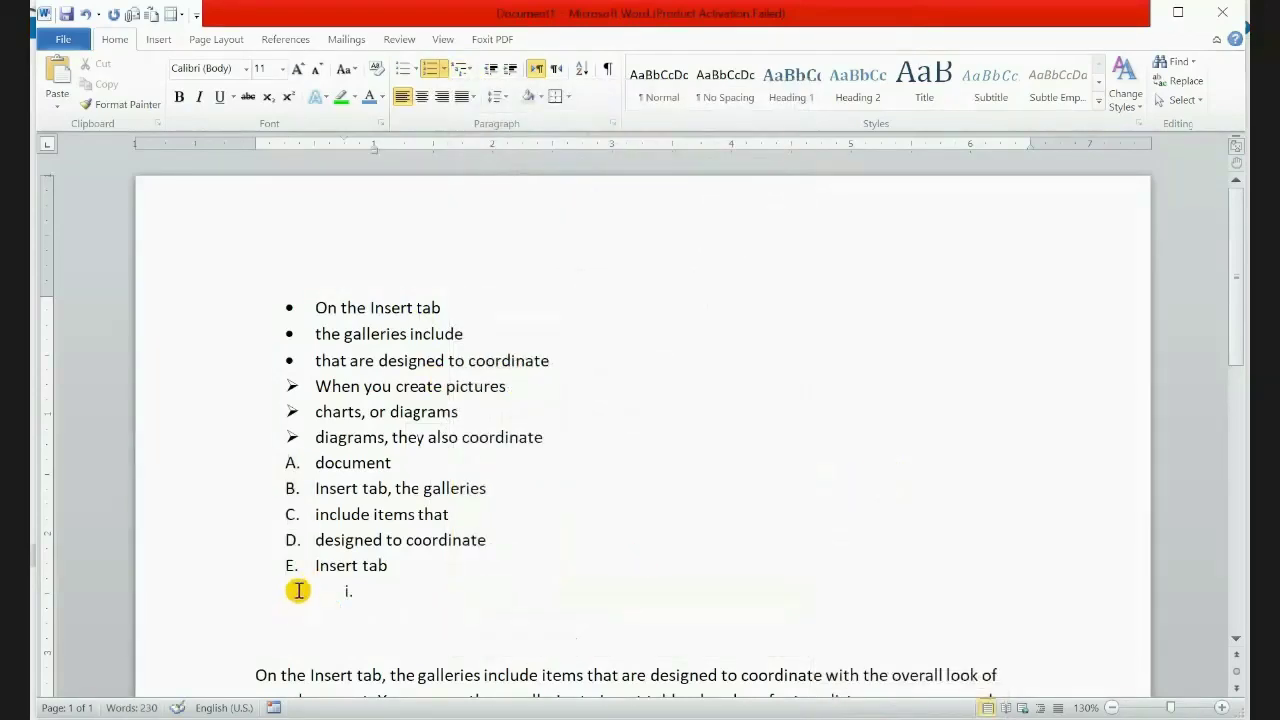
Paste 'the galleries' into sub-items i. and ii., starting item iii
key(BackSpace)
key(ctrl+z)
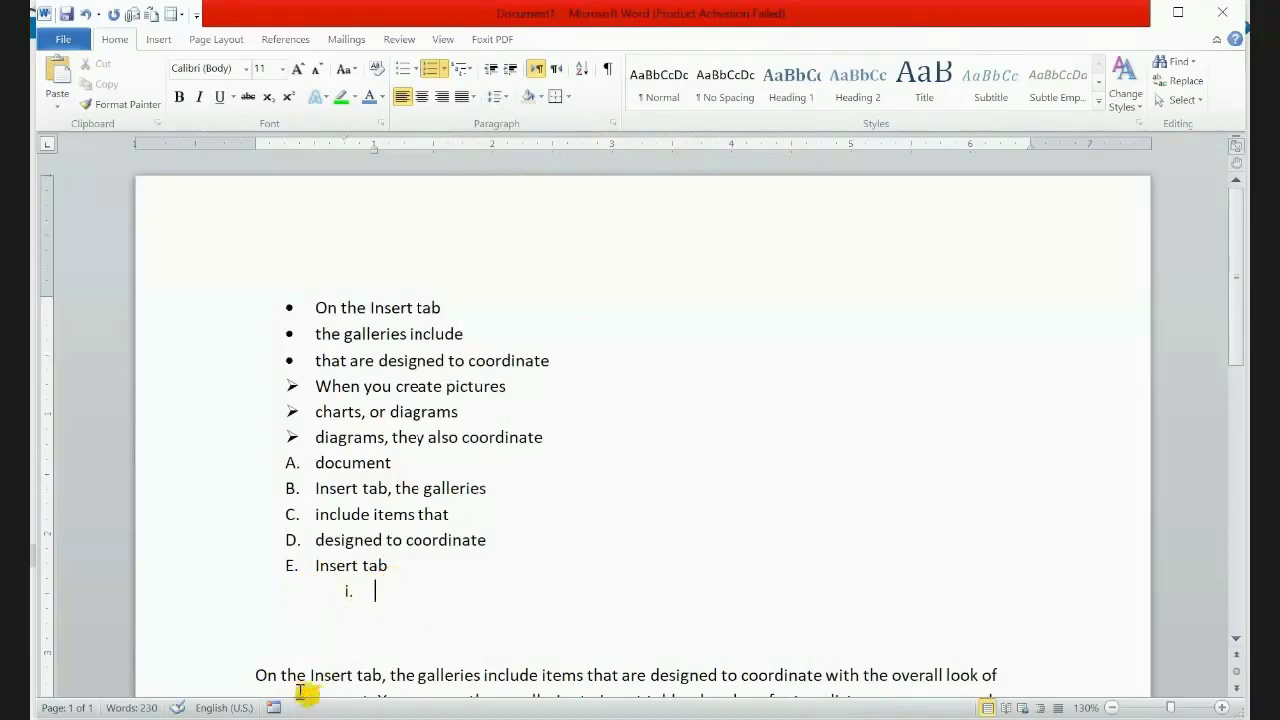
drag(392, 676, 443, 676)
key(ctrl+c)
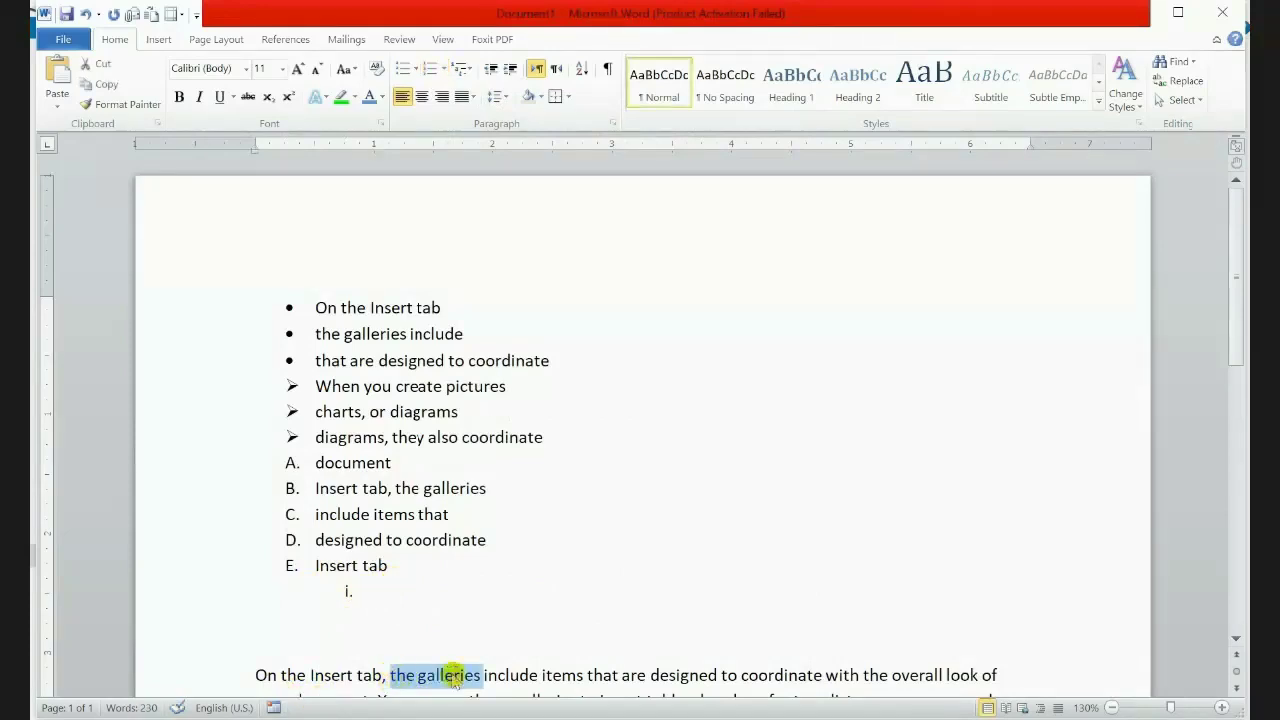
click(385, 590)
key(ctrl+v)
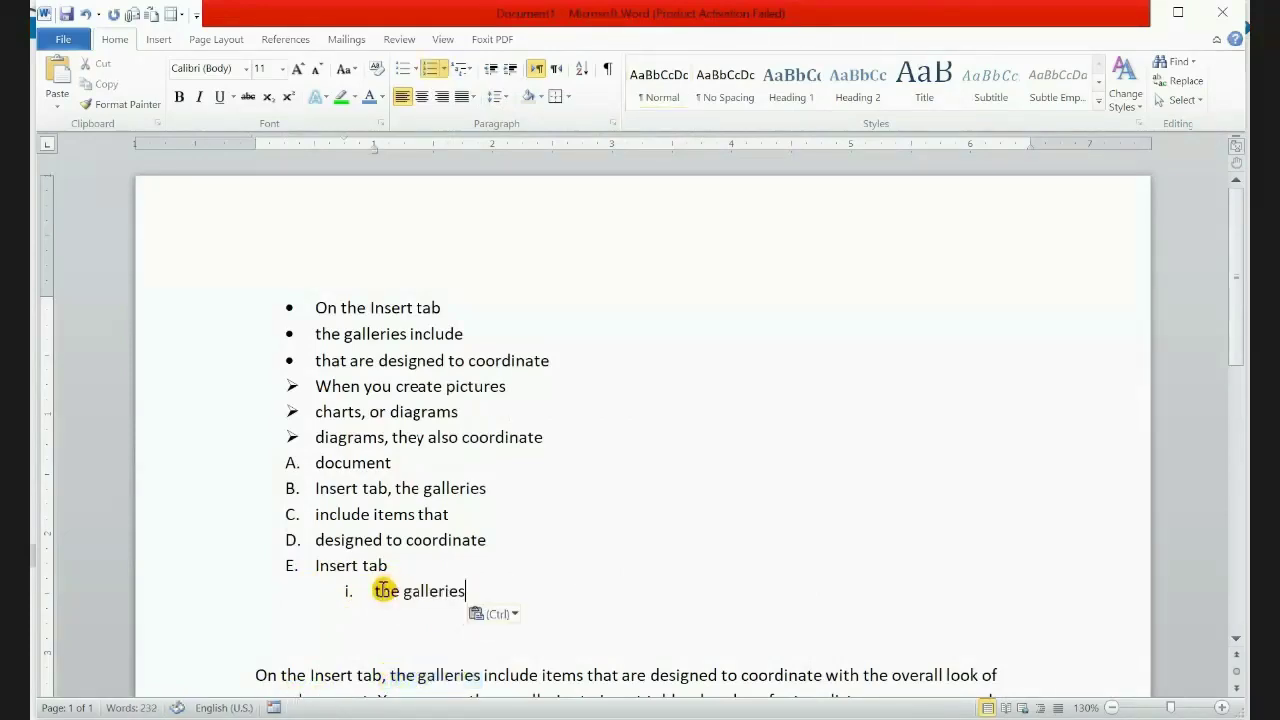
key(Return)
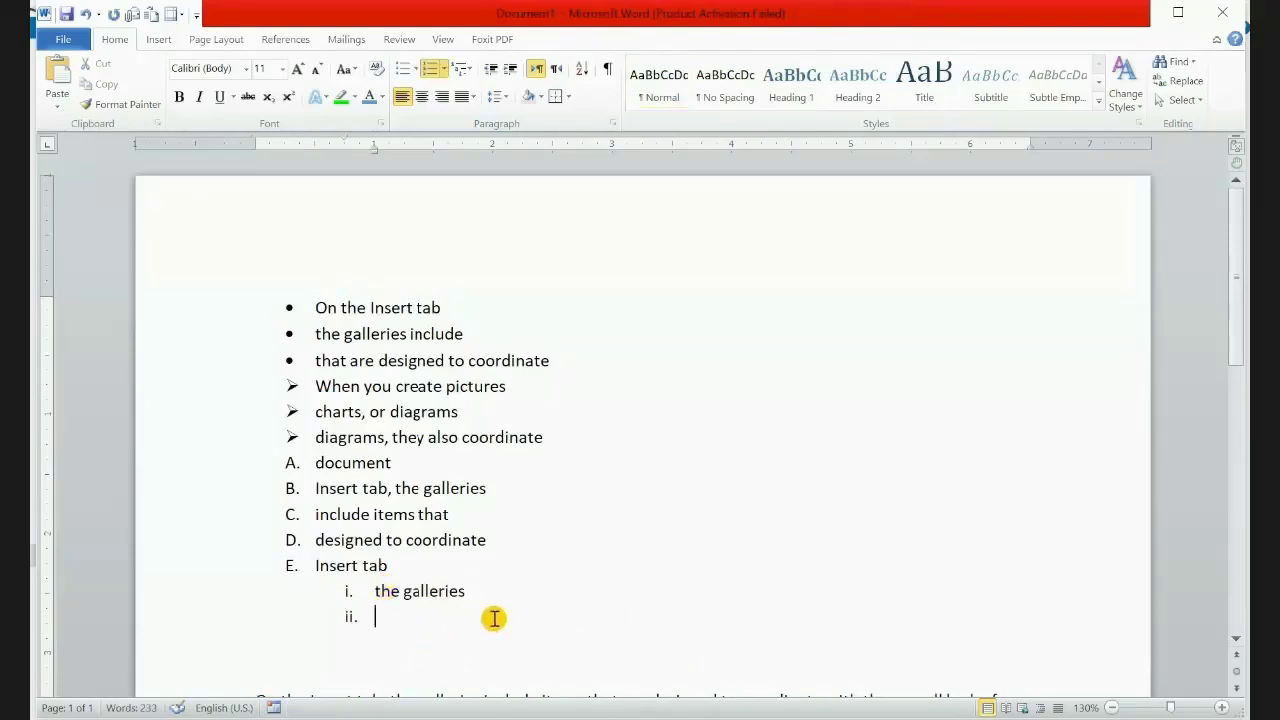
key(ctrl+v)
key(Return)
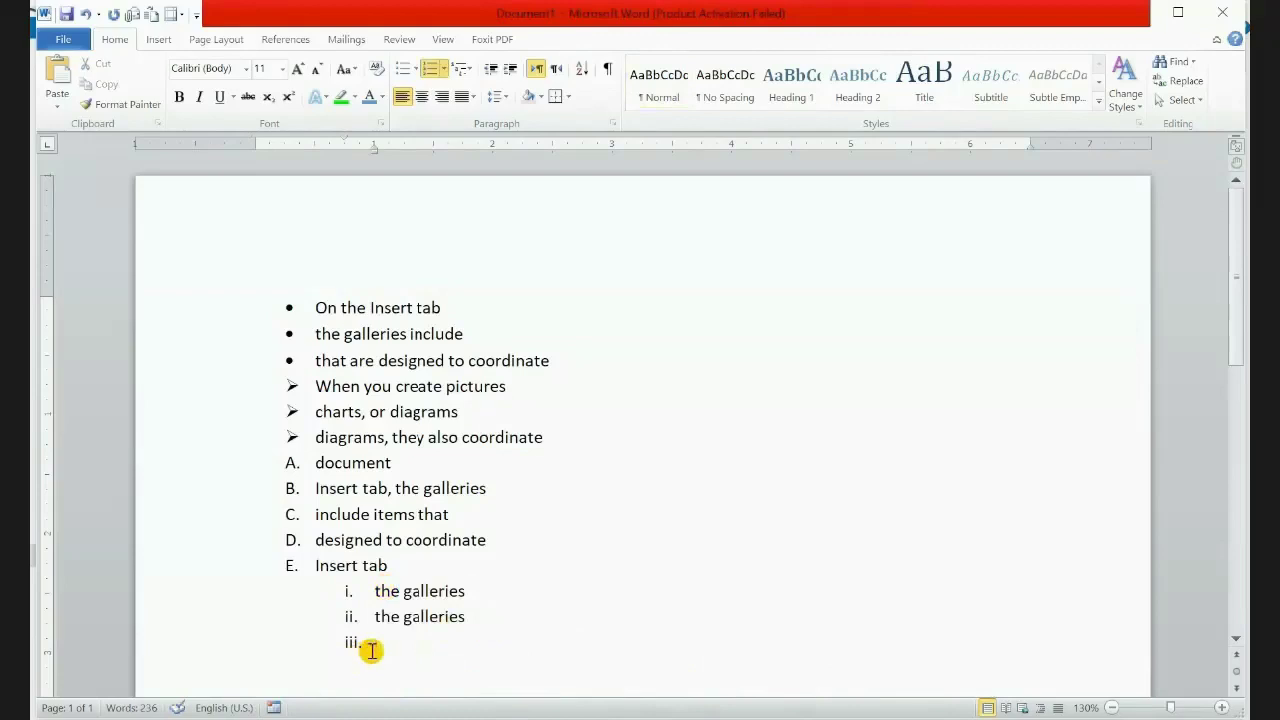
Copy 'designed to coordinate' into sub-item iii. and start an empty iv. item
scroll(380, 640, down, 1)
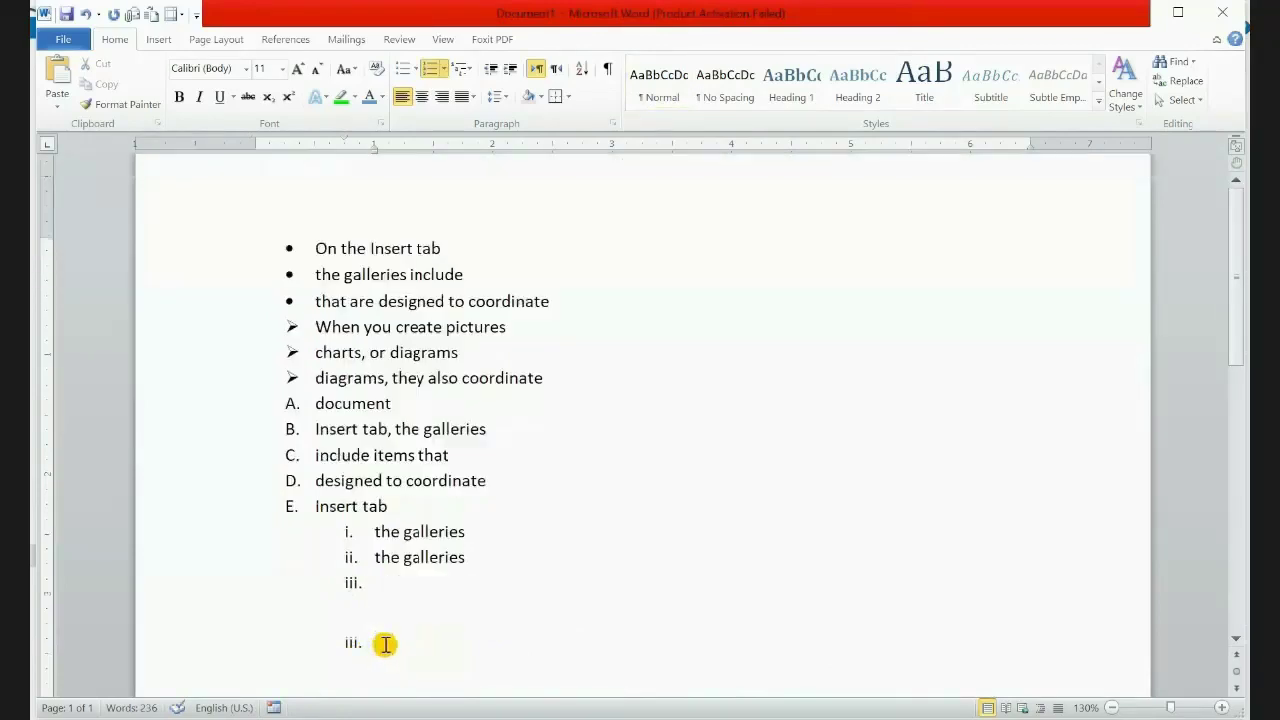
scroll(570, 645, down, 1)
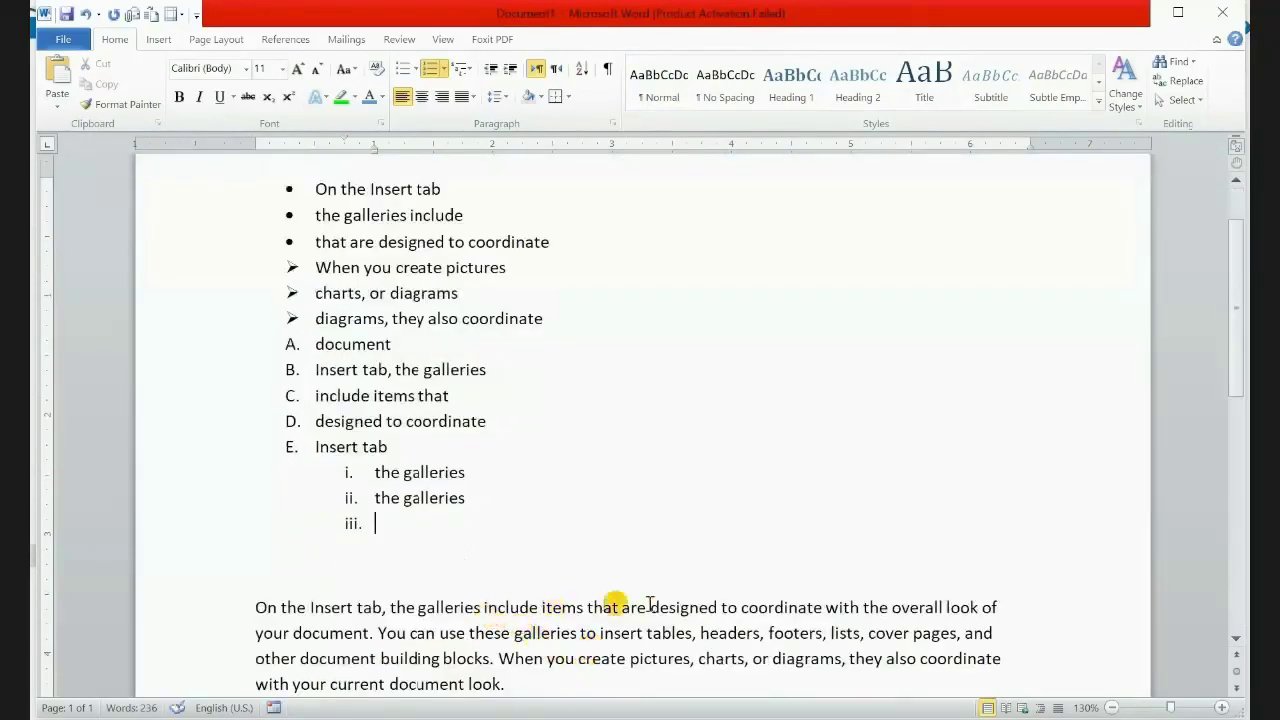
drag(650, 607, 762, 607)
key(ctrl+c)
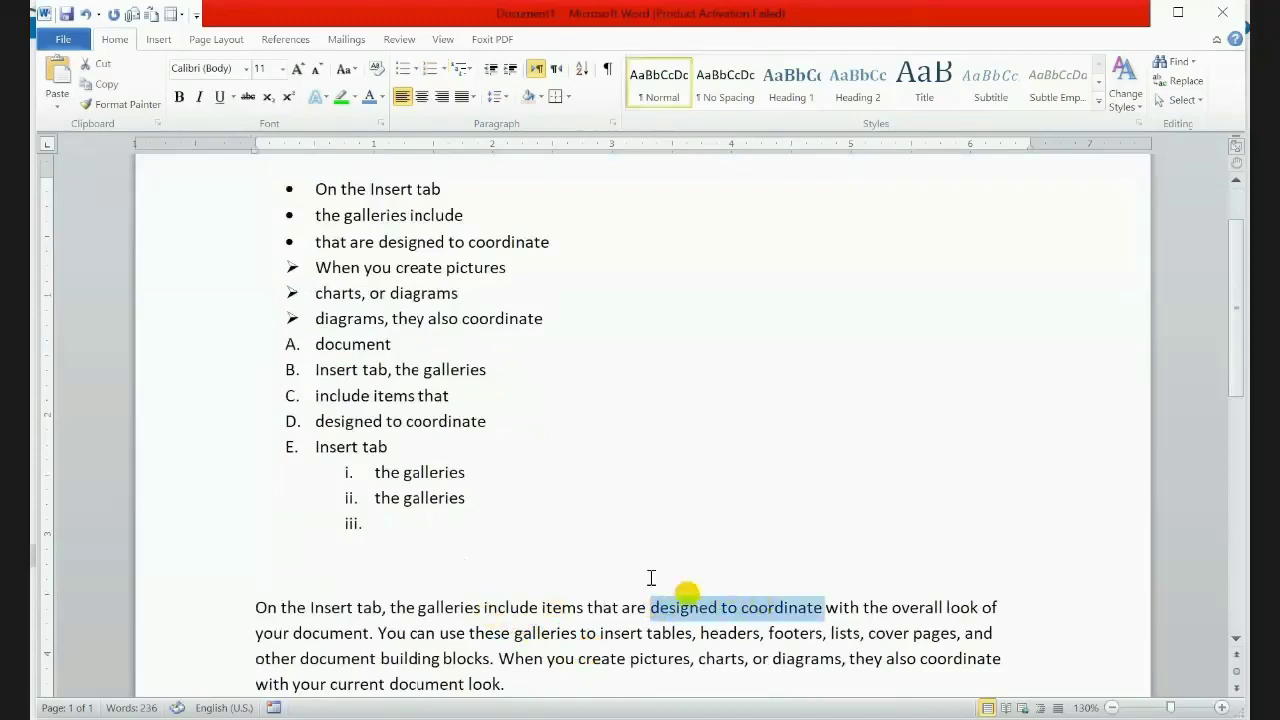
click(469, 535)
key(ctrl+v)
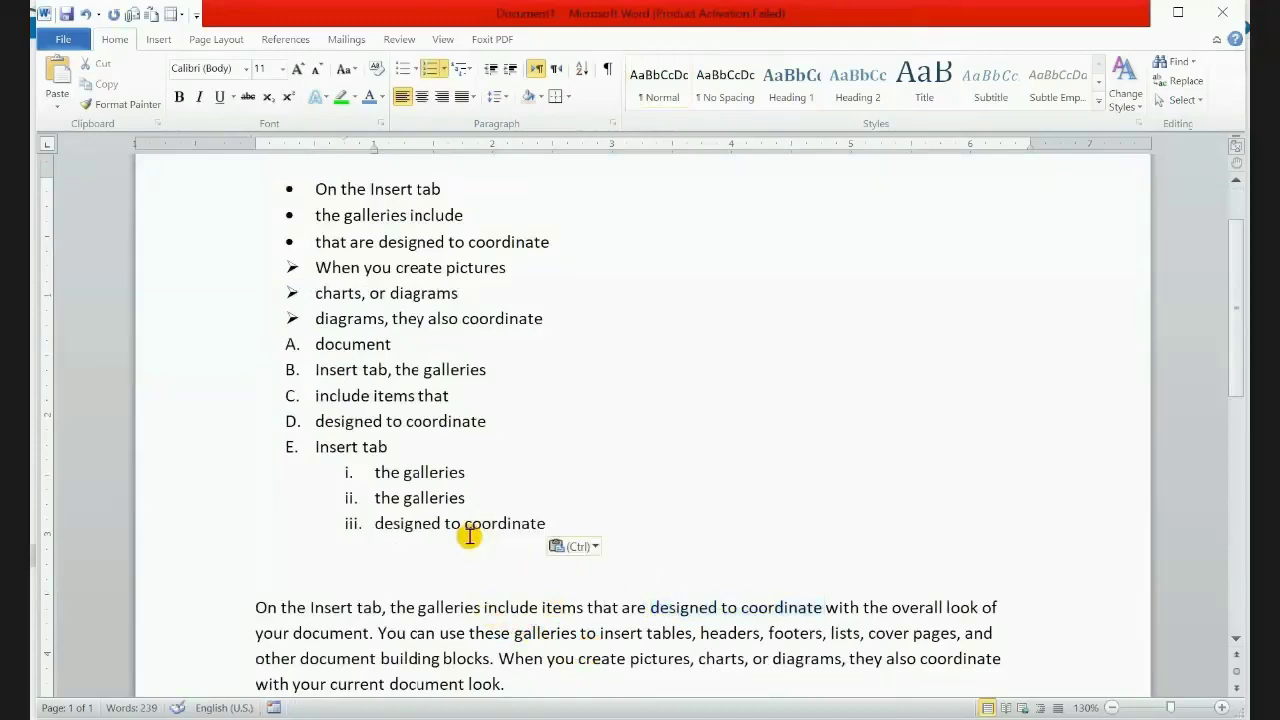
key(Return)
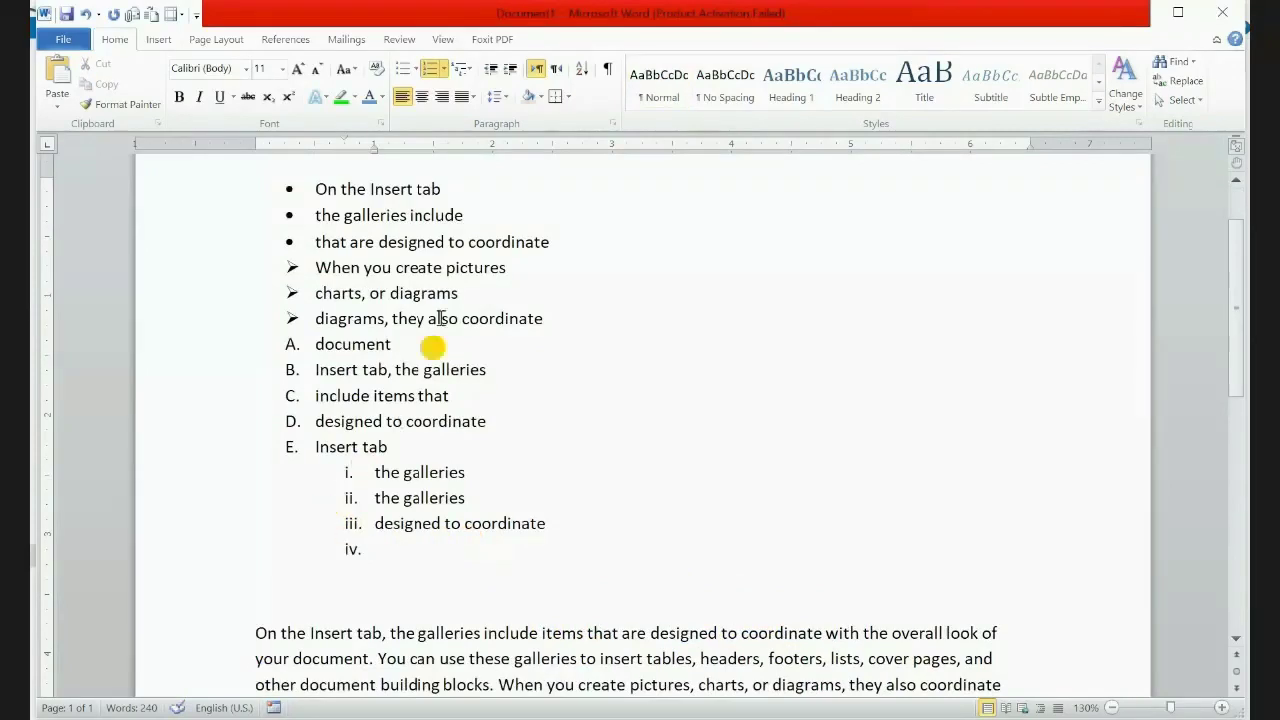
Change the empty iv. item to list level 3 so it is numbered a
click(466, 70)
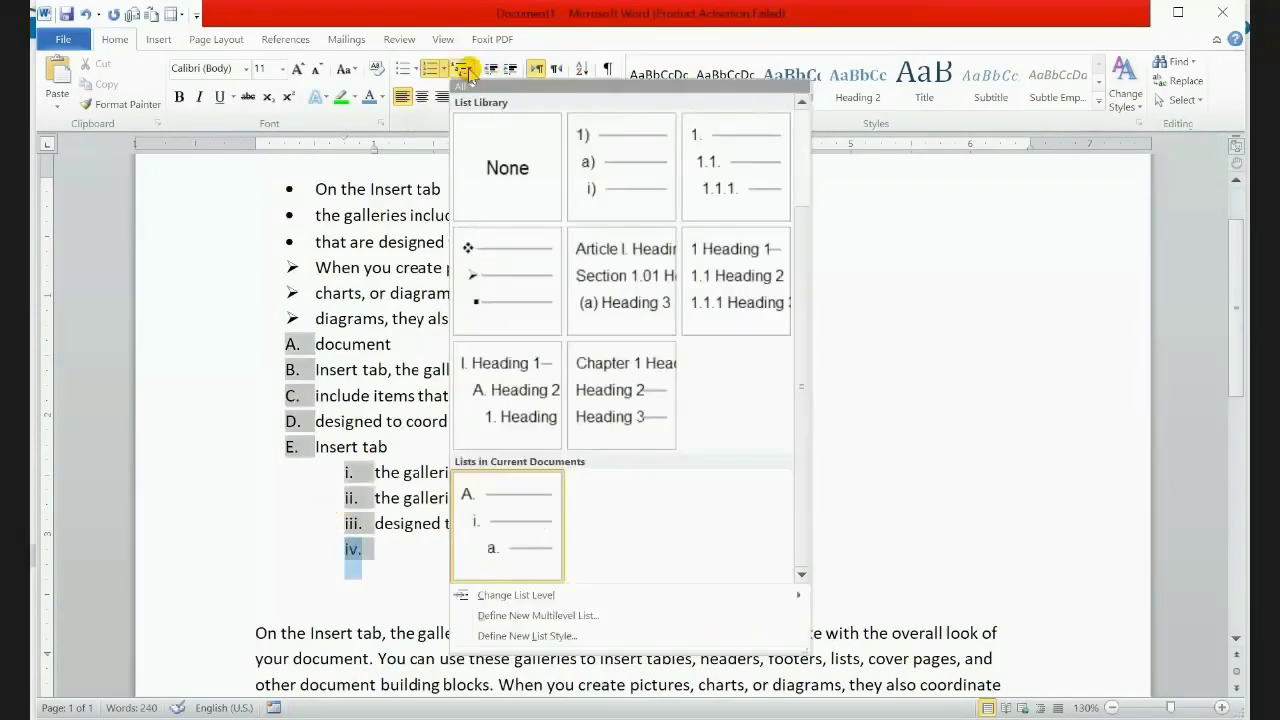
click(378, 548)
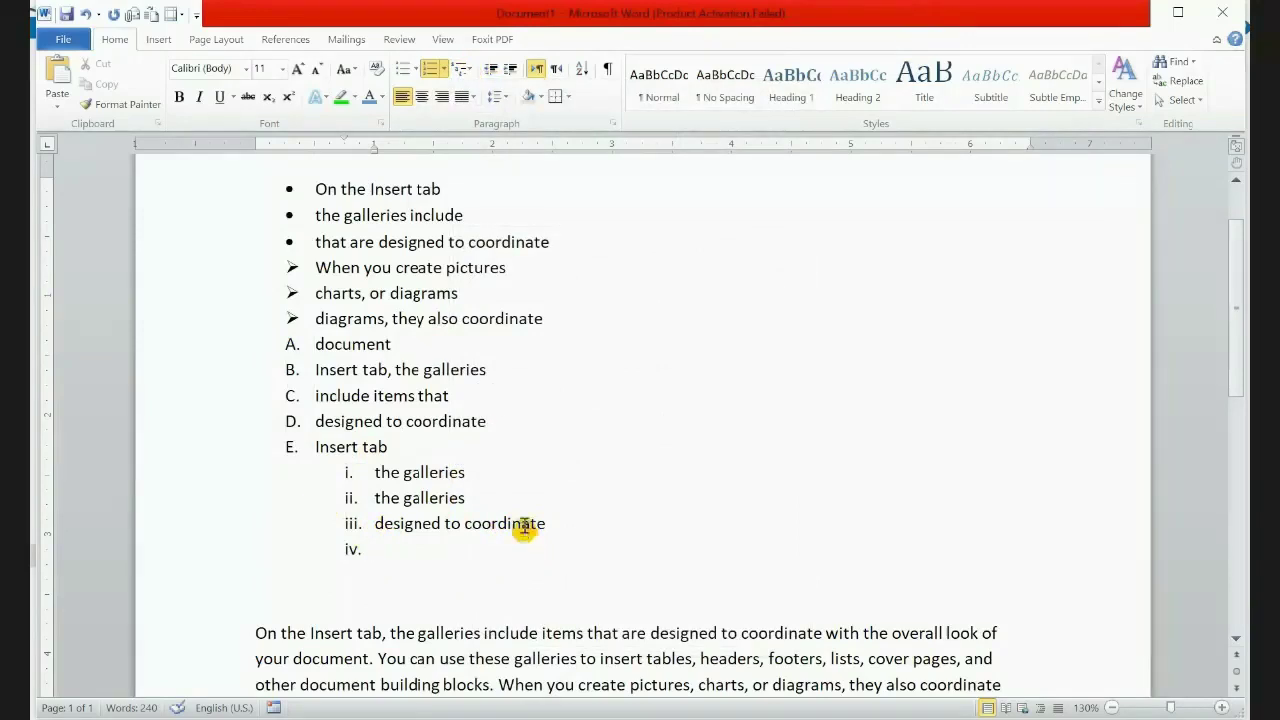
click(473, 73)
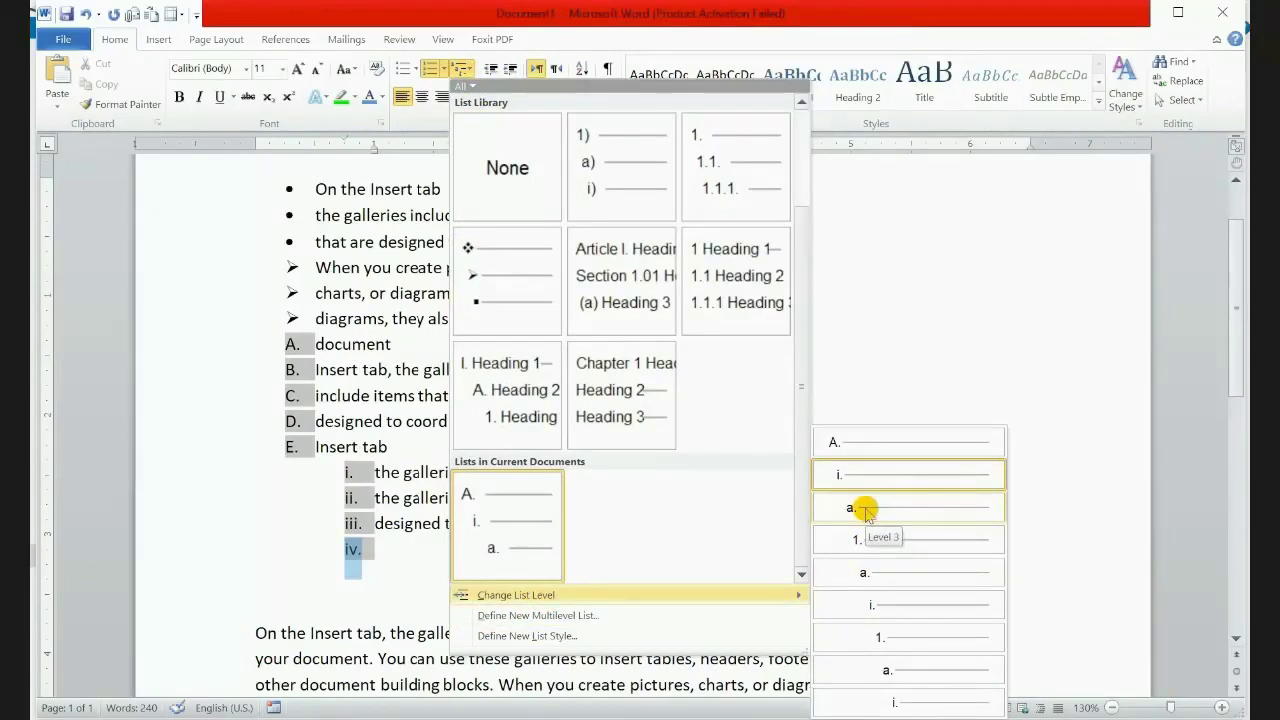
click(866, 514)
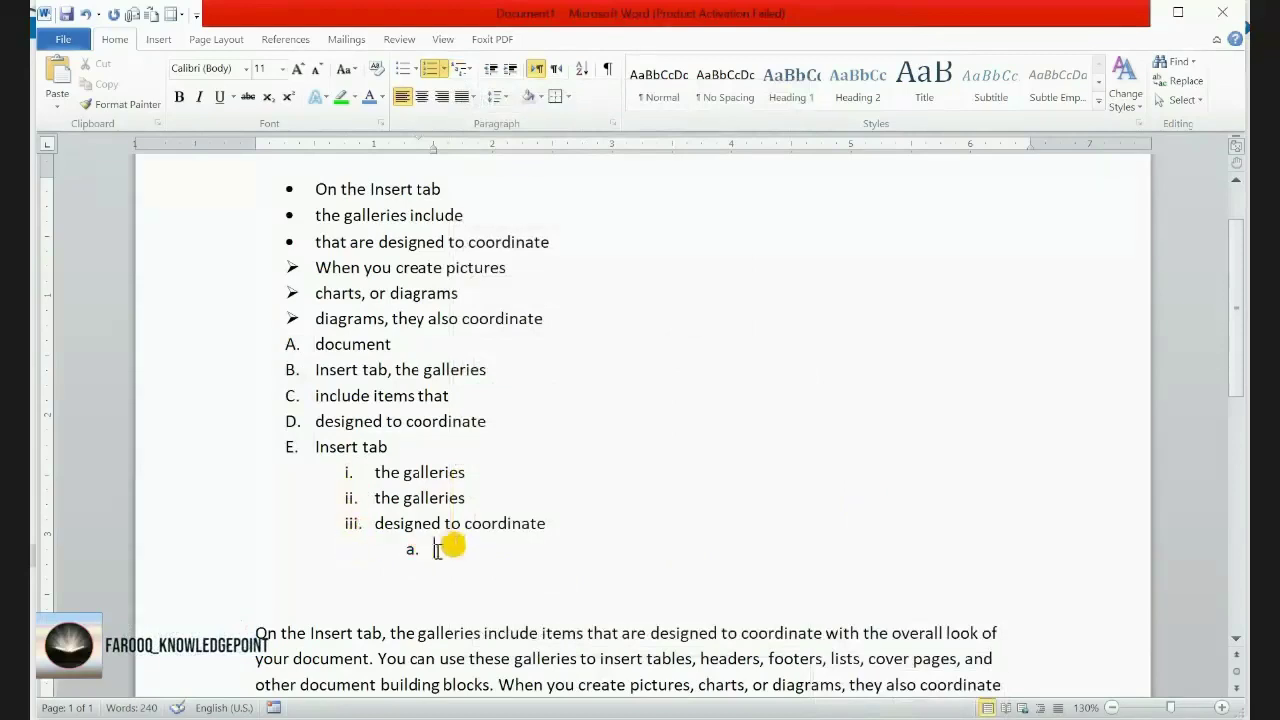
Fill sub-items a and b with 'items that are designed' and 'footers, lists' from the paragraph
drag(542, 633, 718, 633)
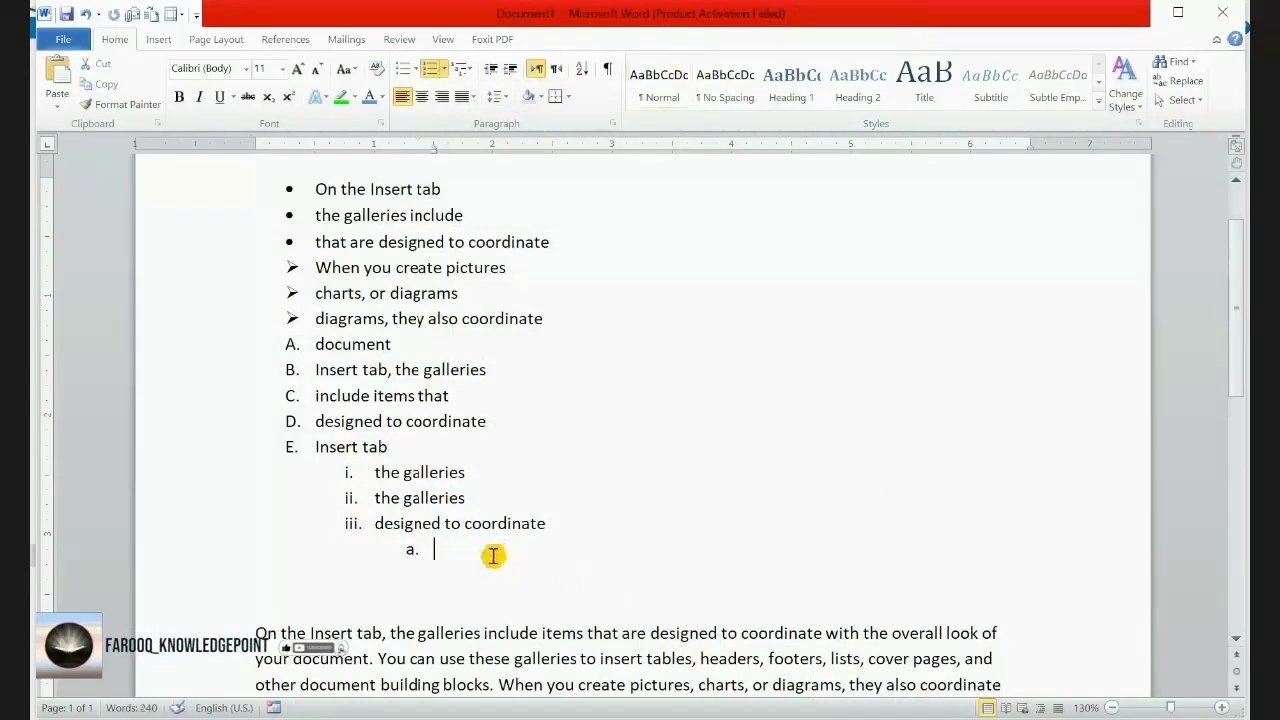
key(ctrl+v)
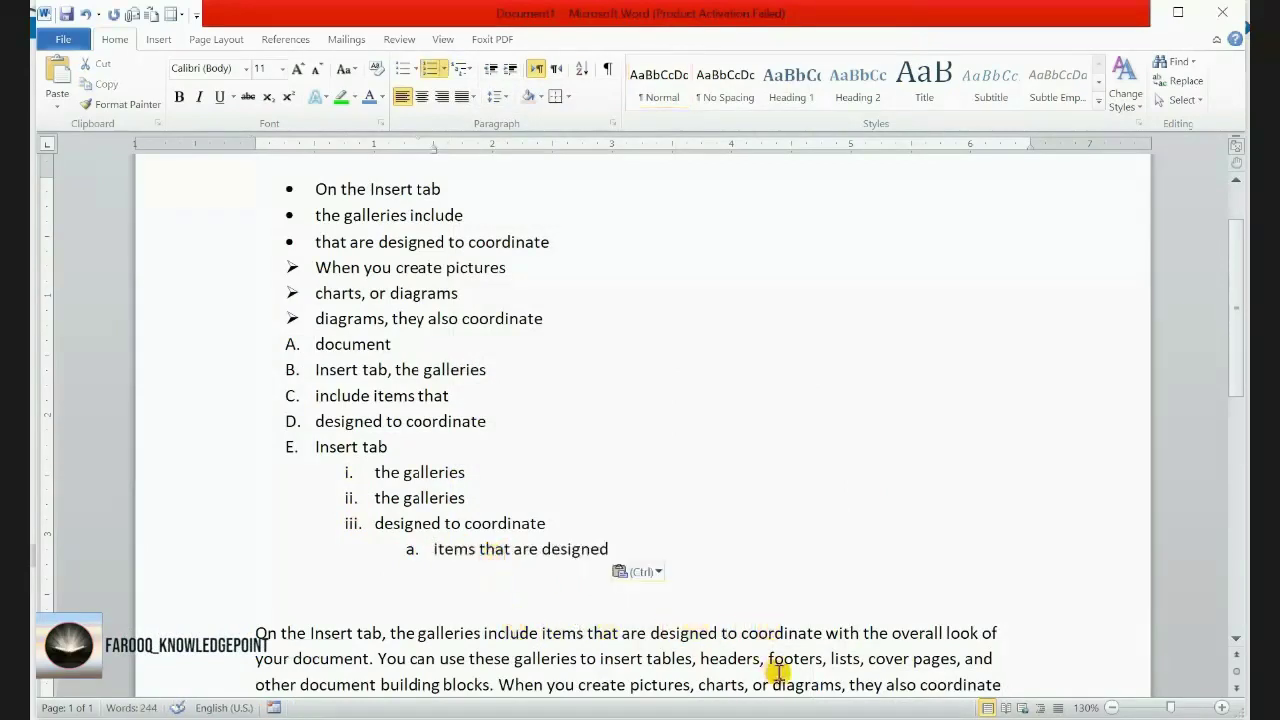
drag(768, 658, 855, 660)
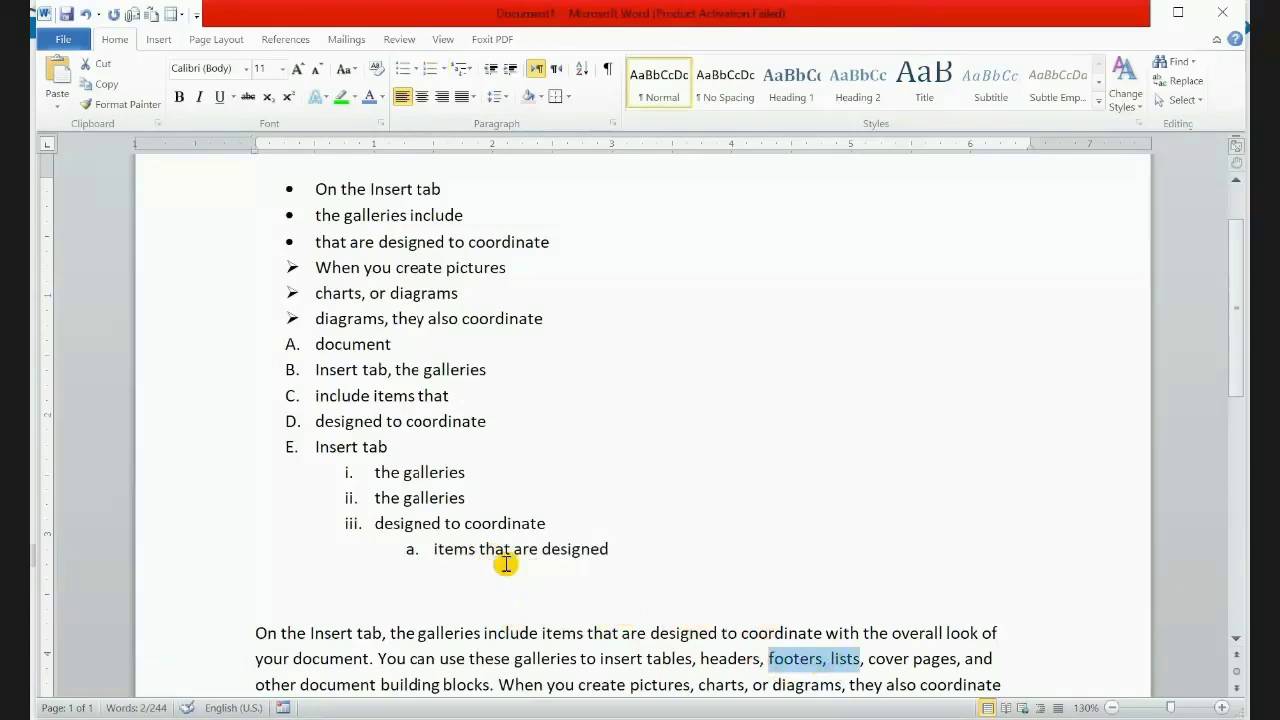
click(634, 548)
key(Return)
key(ctrl+v)
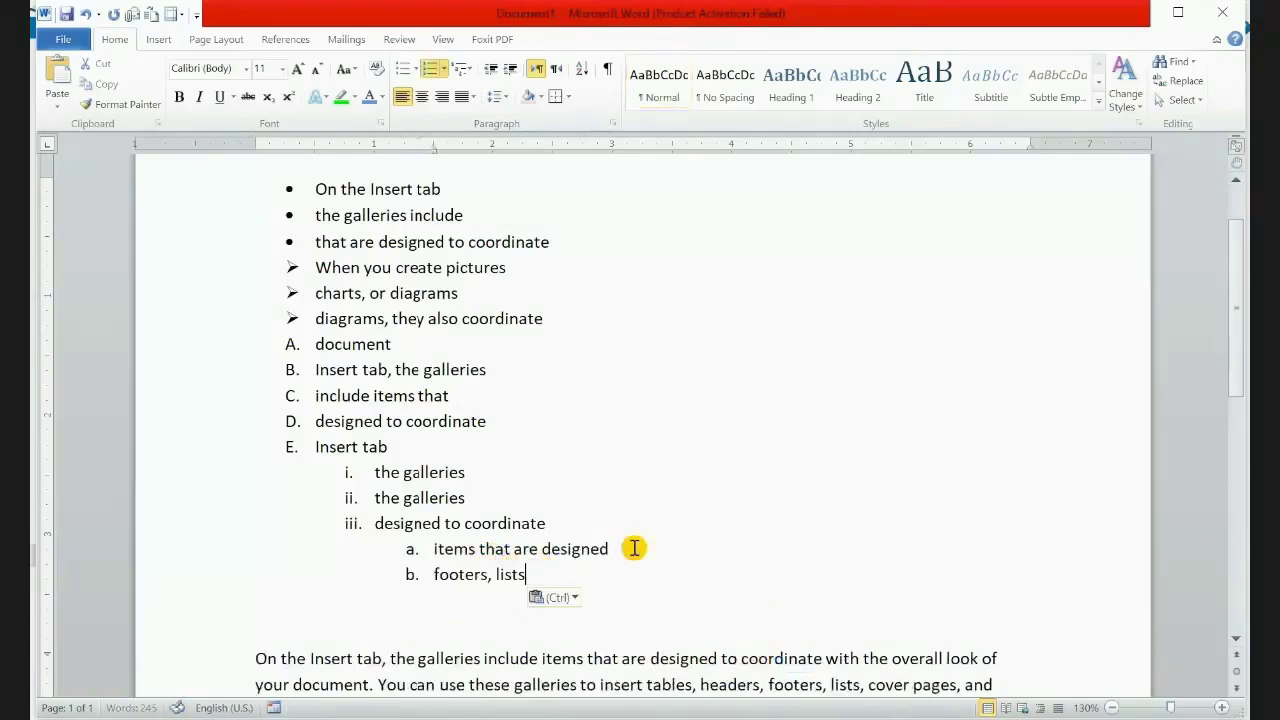
Add sub-item c reading 'When you create' and start an empty sub-item d
scroll(645, 670, down, 2)
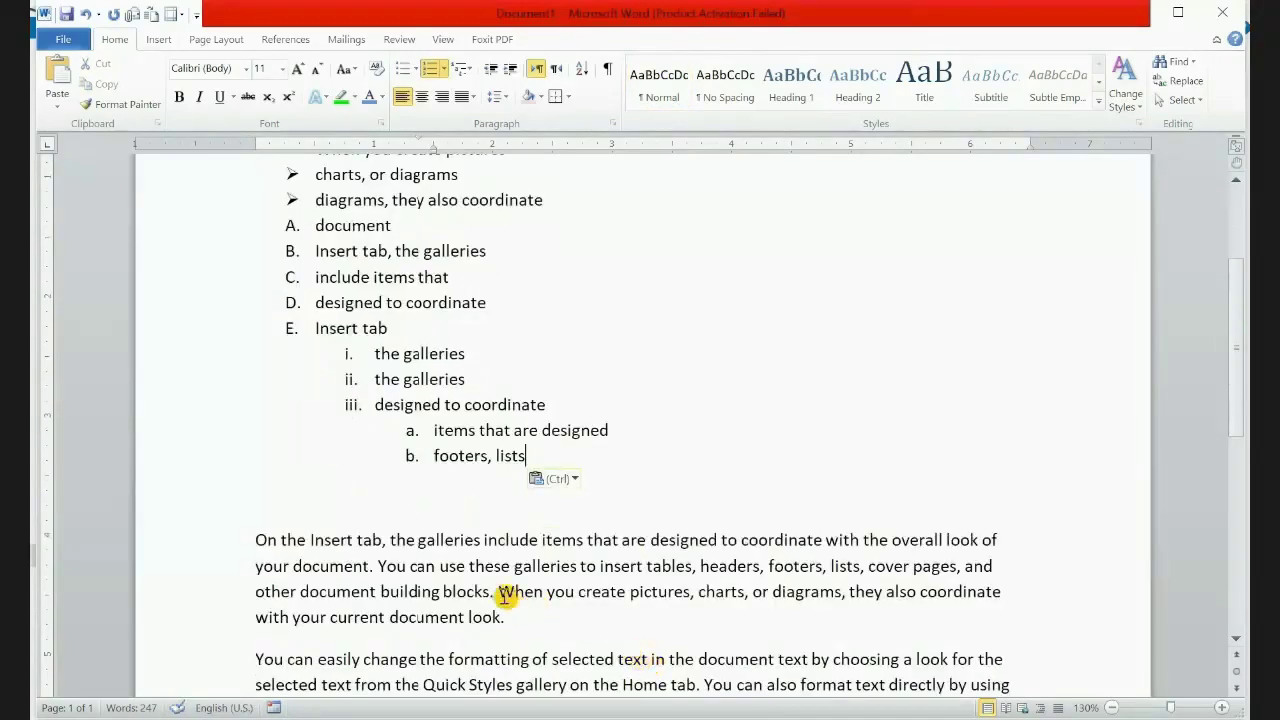
drag(498, 591, 620, 590)
key(ctrl+c)
click(557, 459)
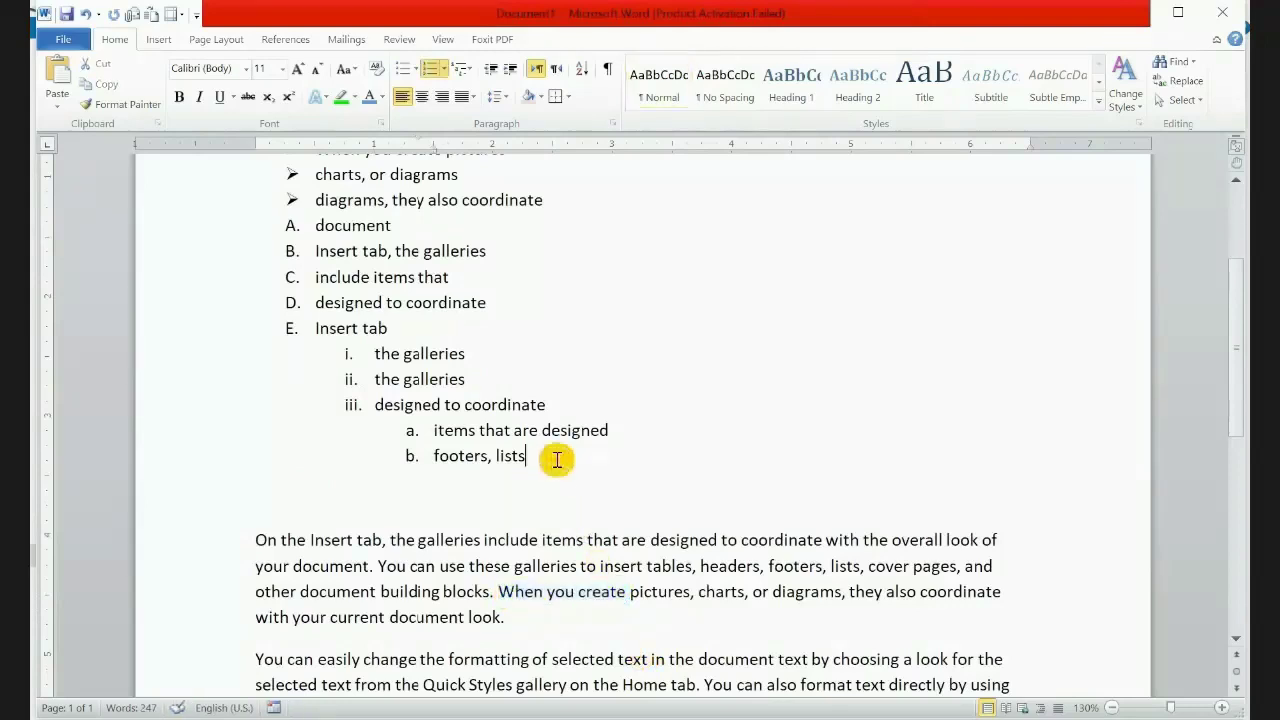
key(Return)
key(ctrl+v)
key(Return)
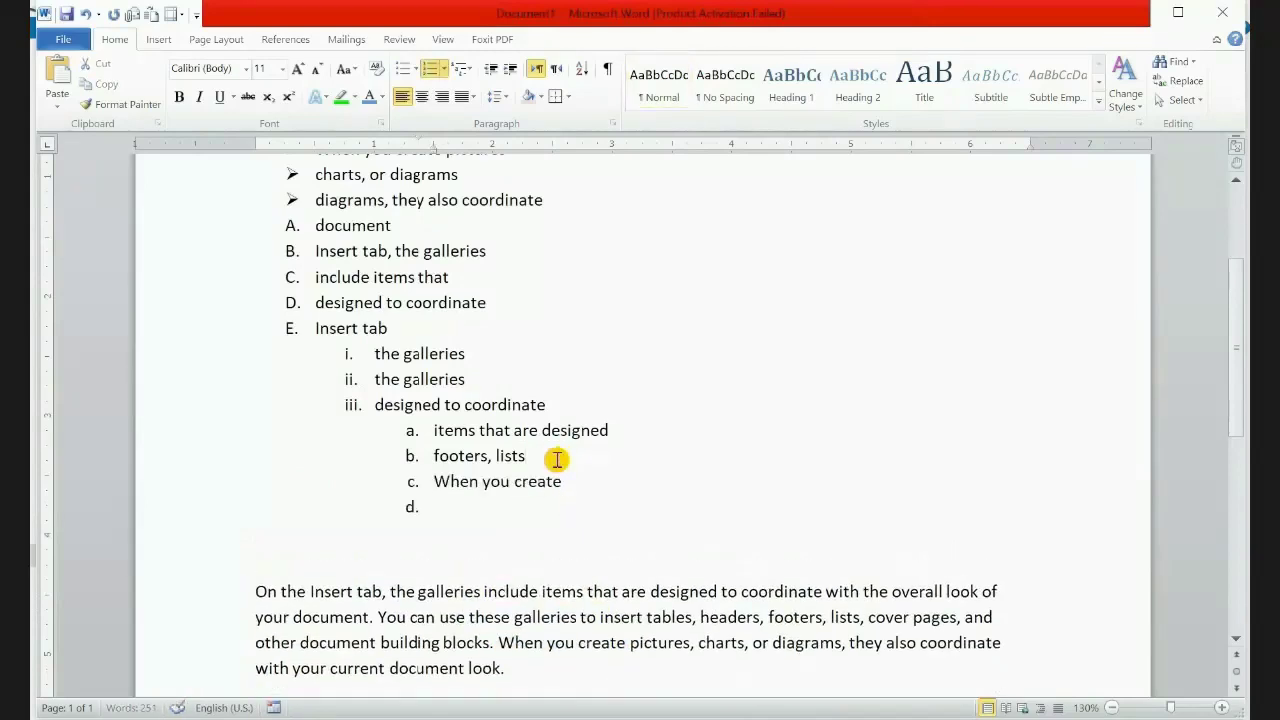
Copy 'When you create' into sub-item d, add an empty item e, and bring up the Multilevel List styles
drag(498, 642, 620, 640)
key(ctrl+c)
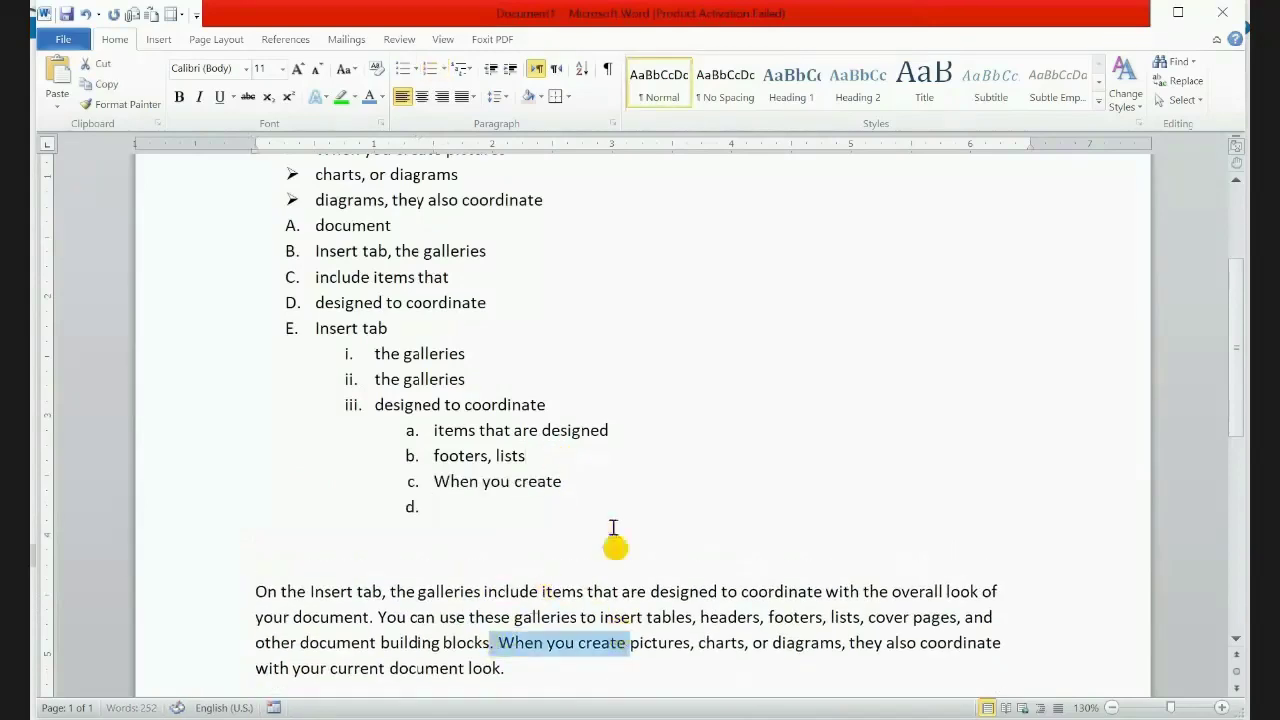
click(509, 507)
key(ctrl+v)
key(Return)
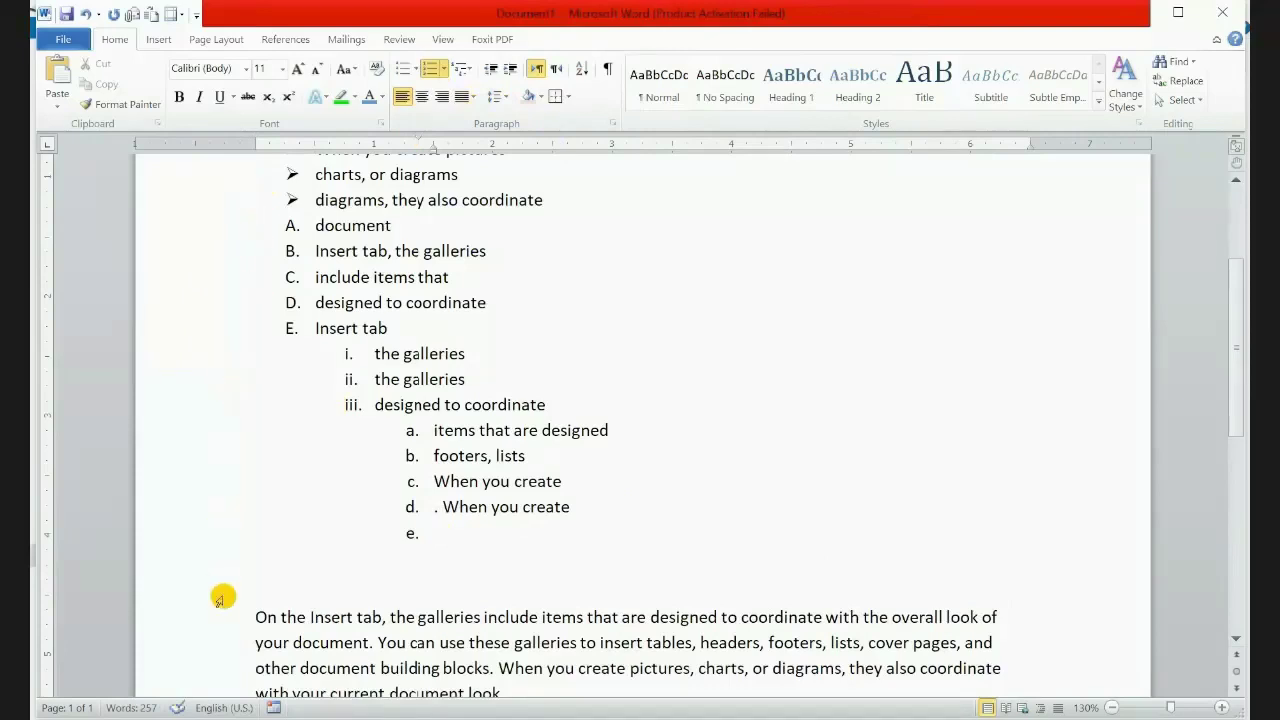
click(474, 70)
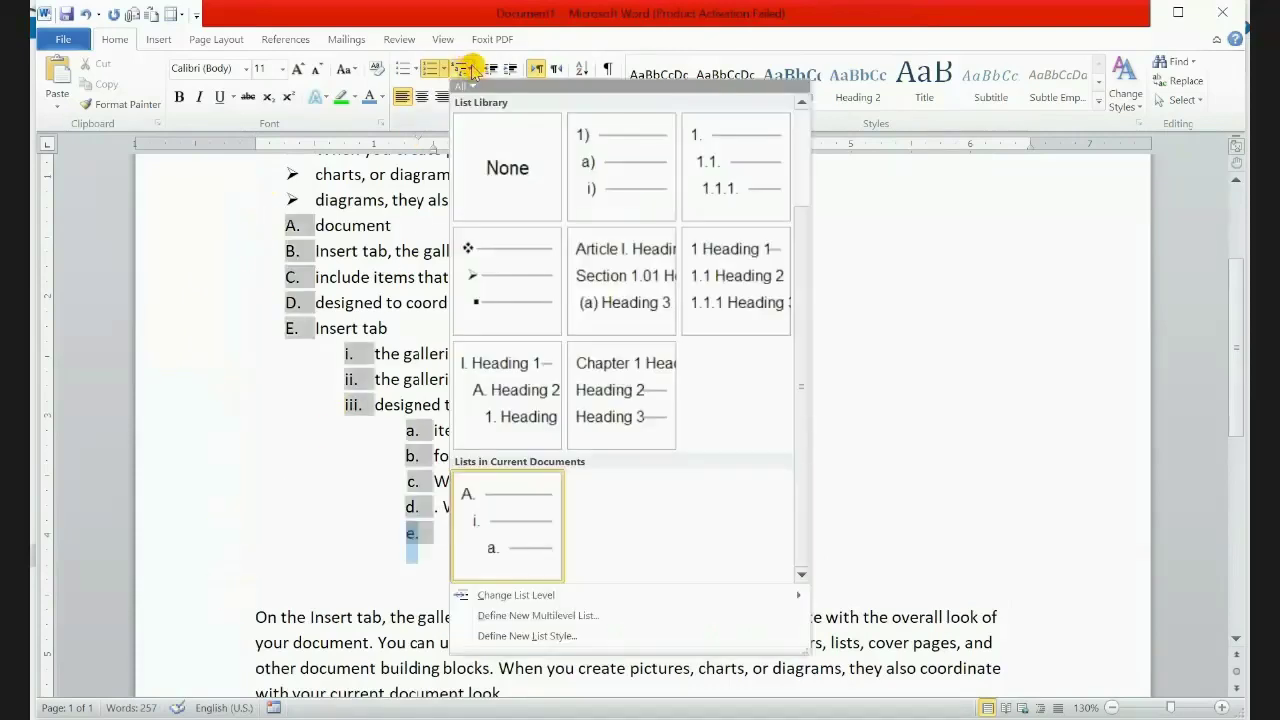
Promote the empty sub-item to top-level item F. and fill it with 'You can use these'
mouse_move(557, 594)
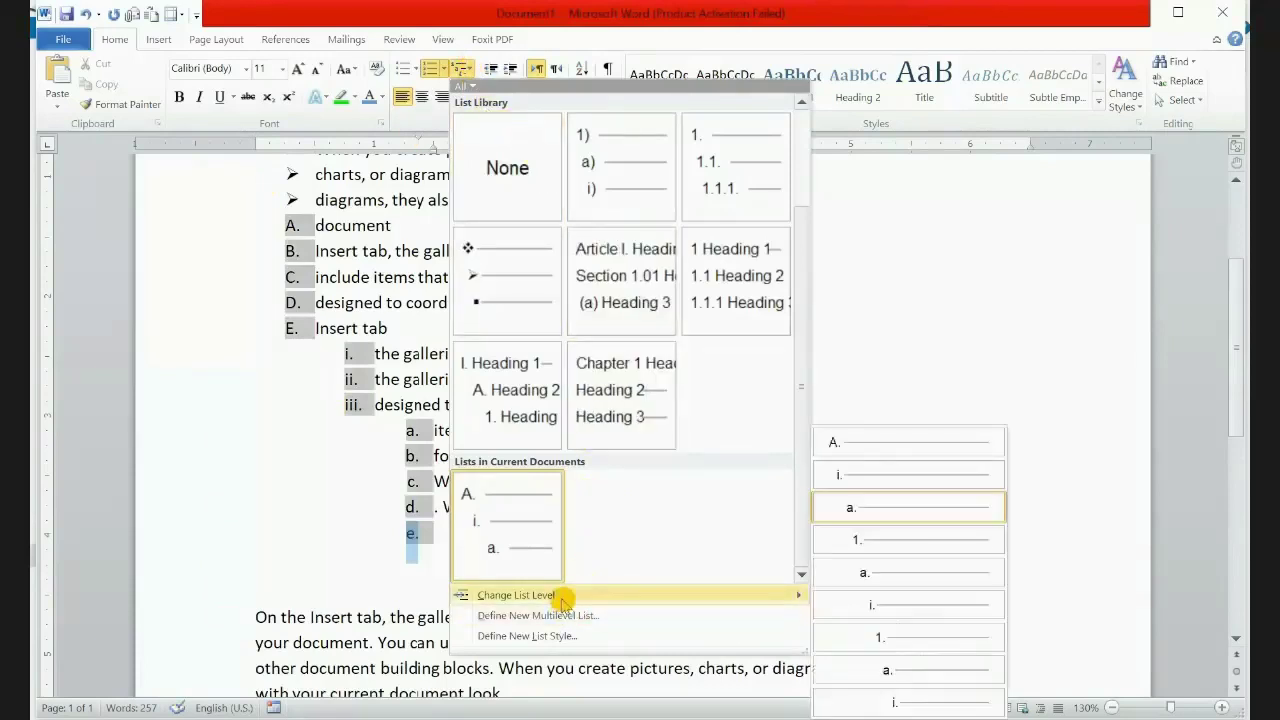
click(862, 445)
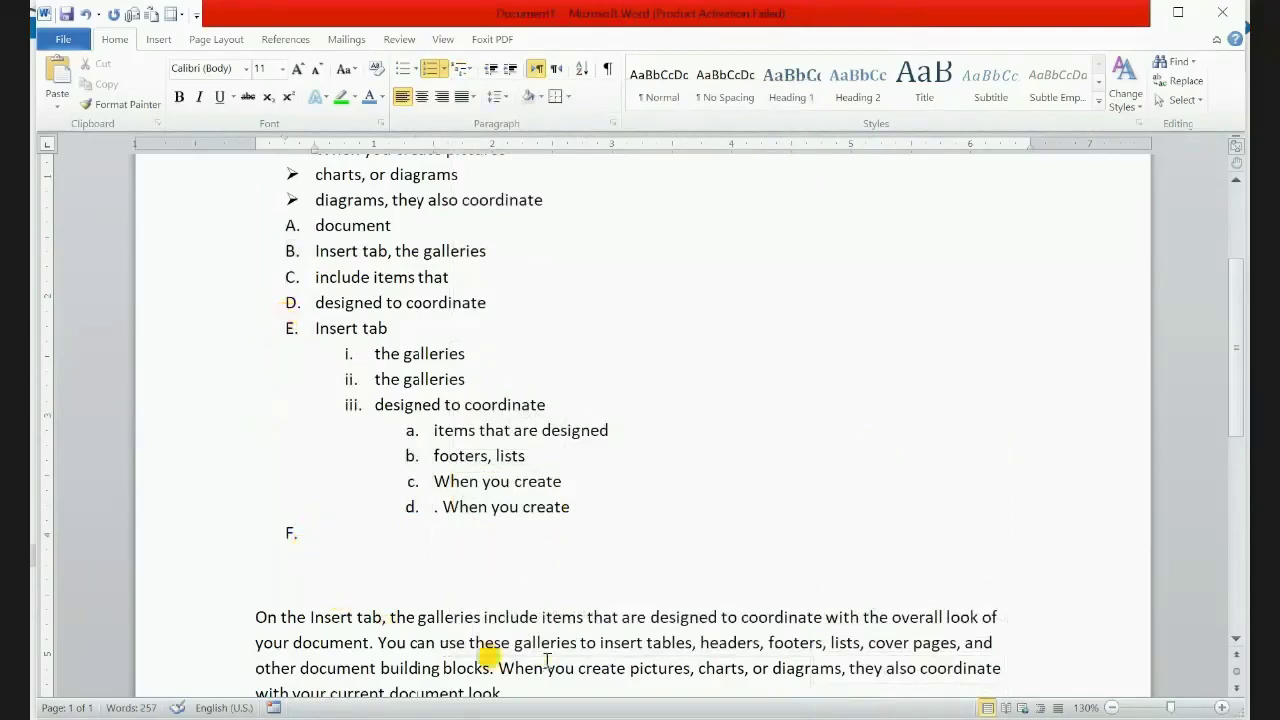
drag(378, 643, 512, 643)
key(ctrl+c)
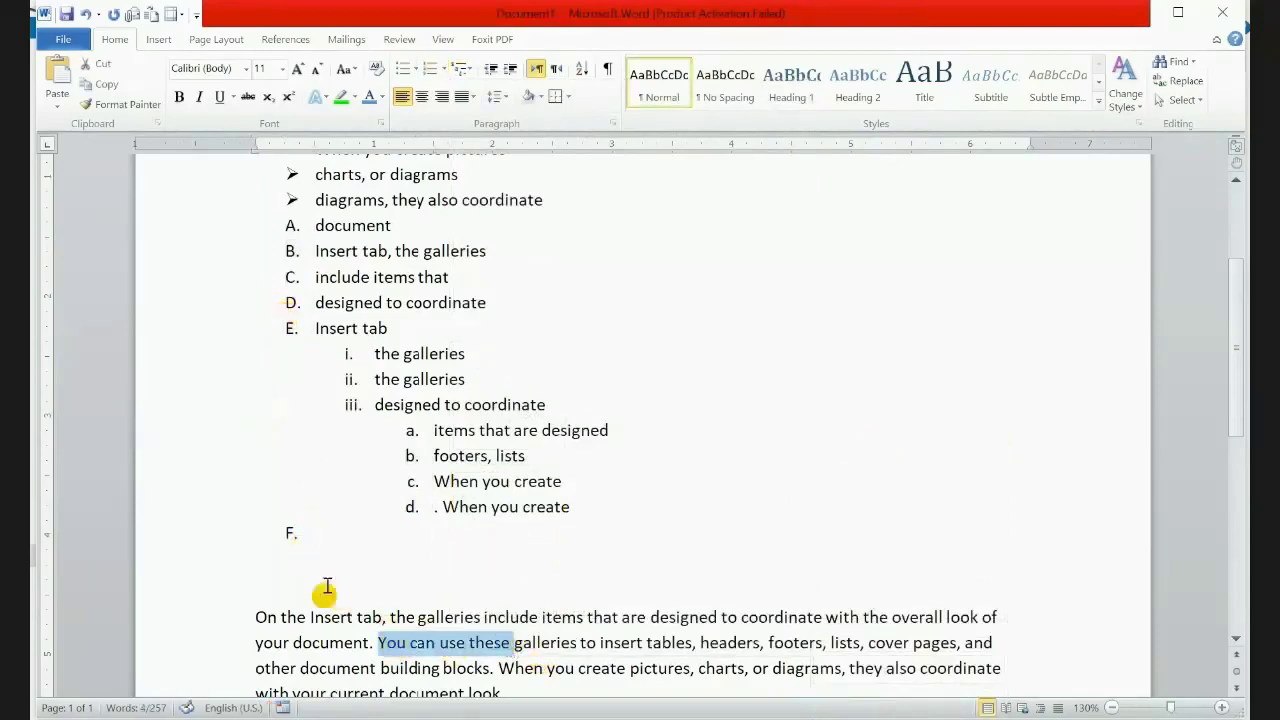
click(314, 533)
key(ctrl+v)
Add items G. and H. also reading 'You can use these', leaving an empty item I
key(Return)
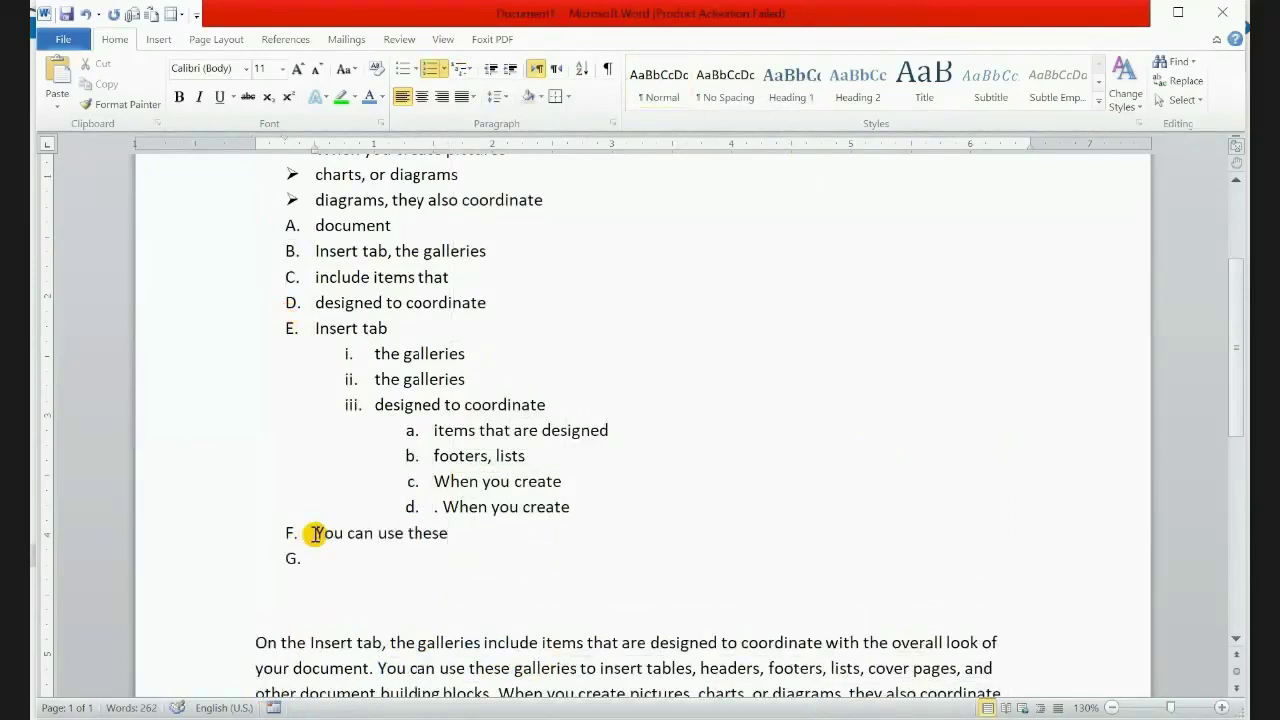
key(ctrl+v)
key(Return)
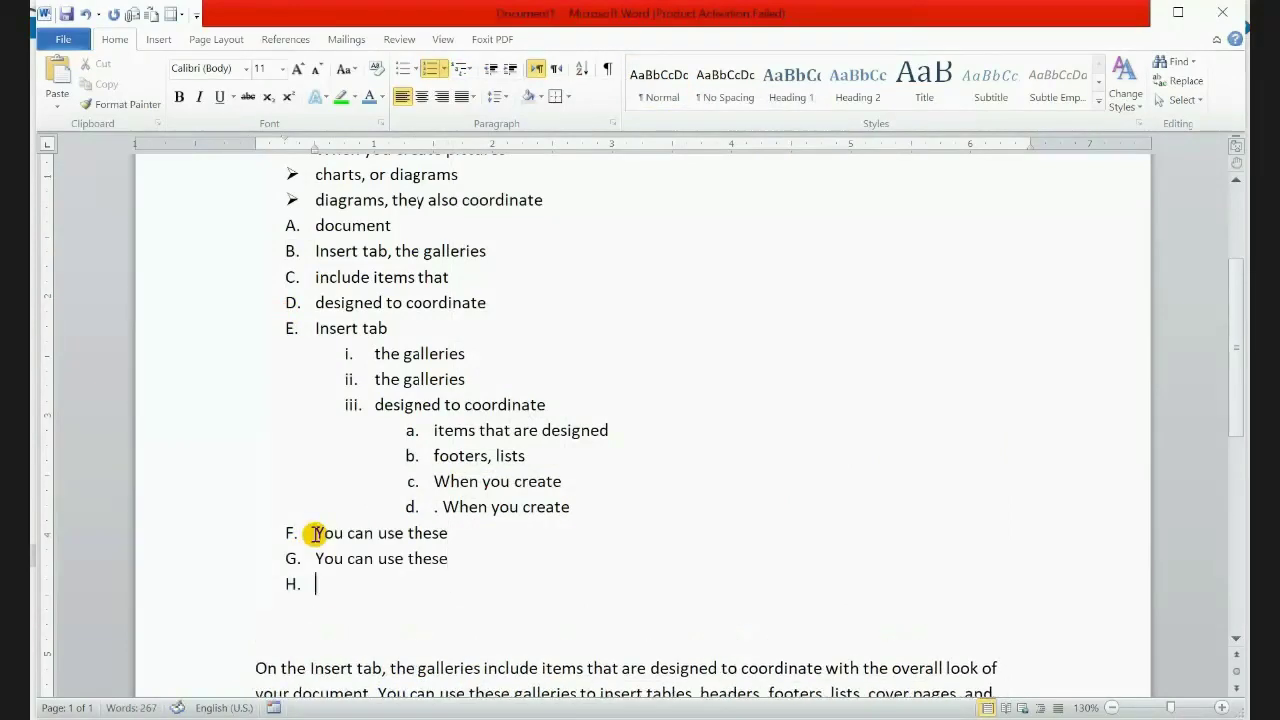
key(ctrl+v)
key(Return)
scroll(420, 400, up, 2)
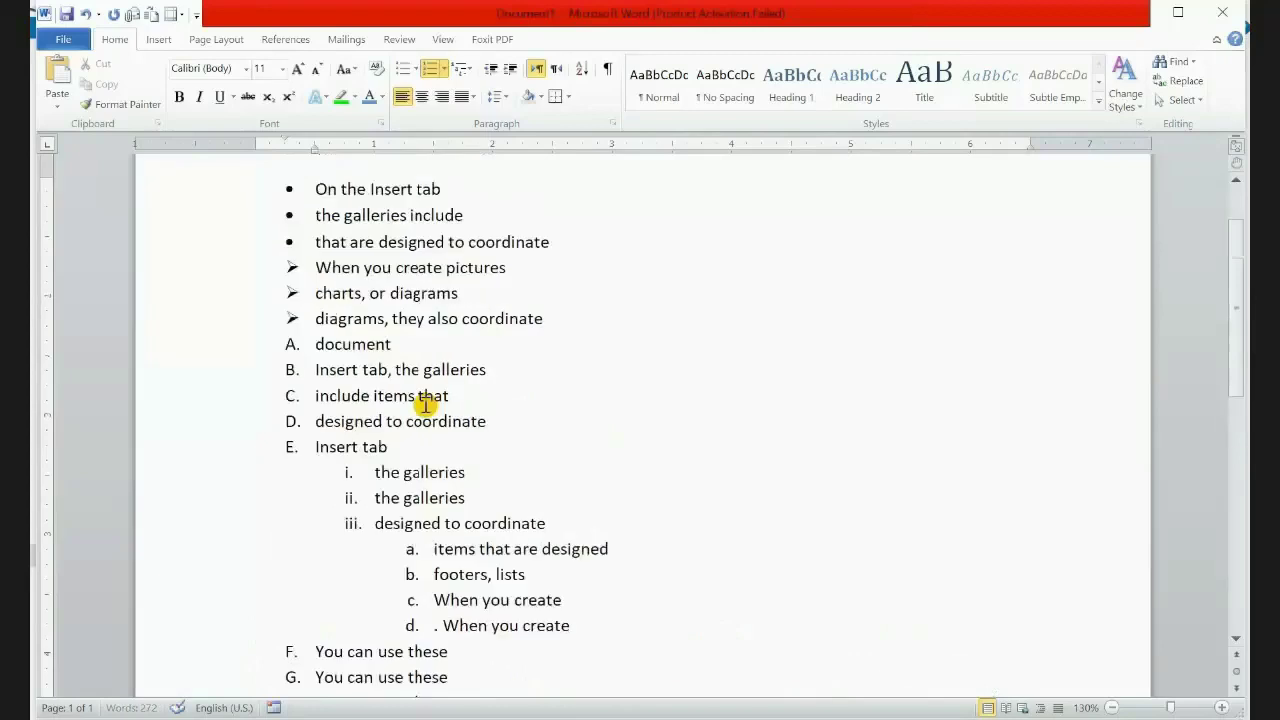
scroll(423, 406, up, 2)
scroll(398, 307, down, 4)
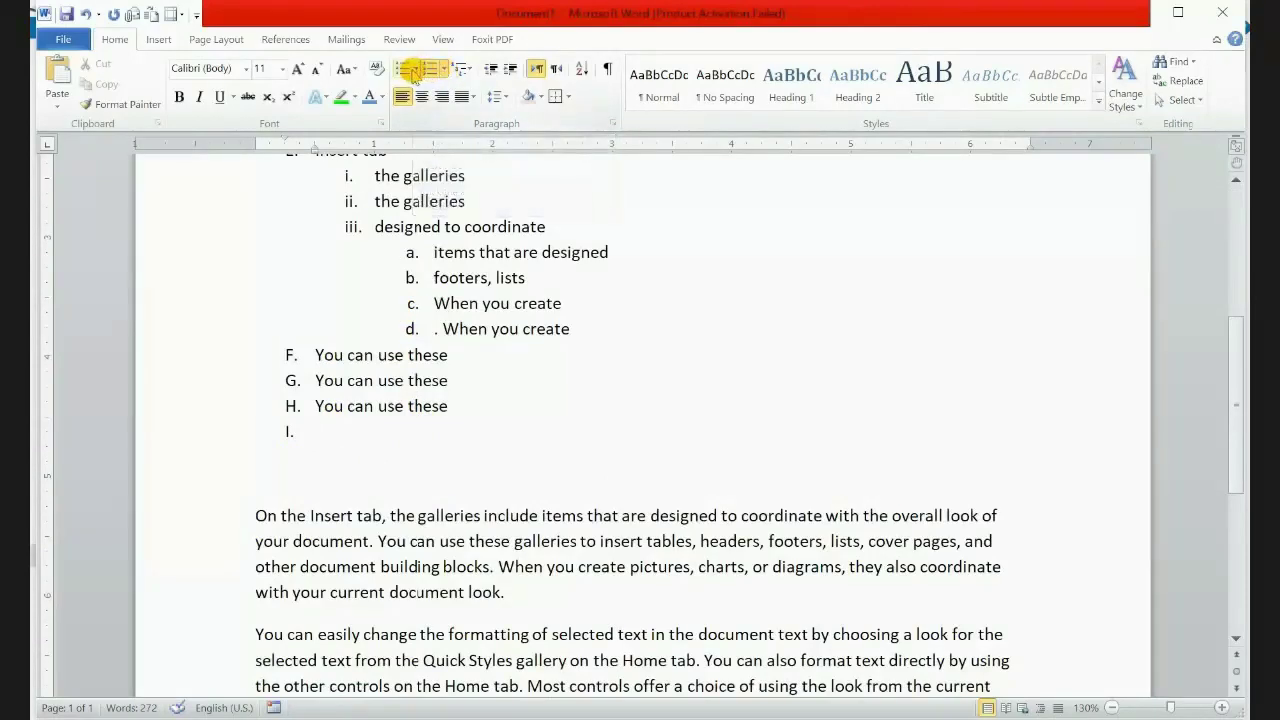
Select and delete the whole list, then remove the leftover numbering and empty paragraph
drag(320, 433, 210, 88)
key(Delete)
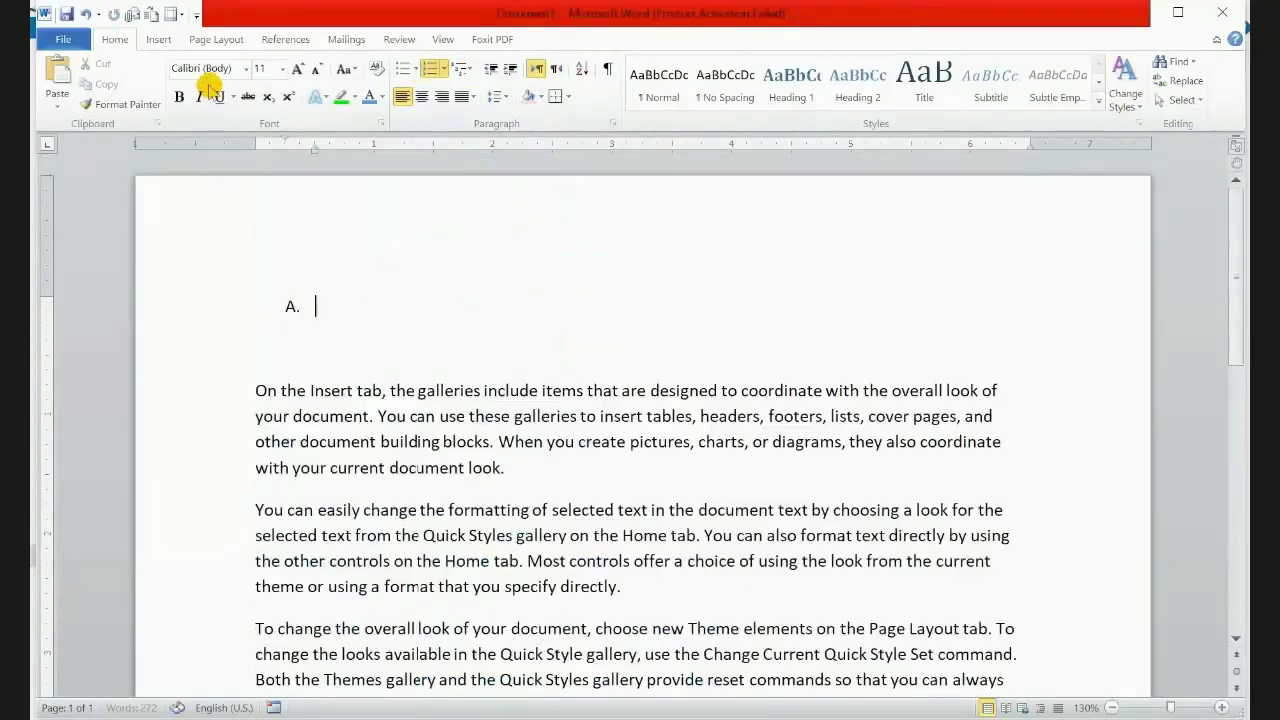
key(BackSpace)
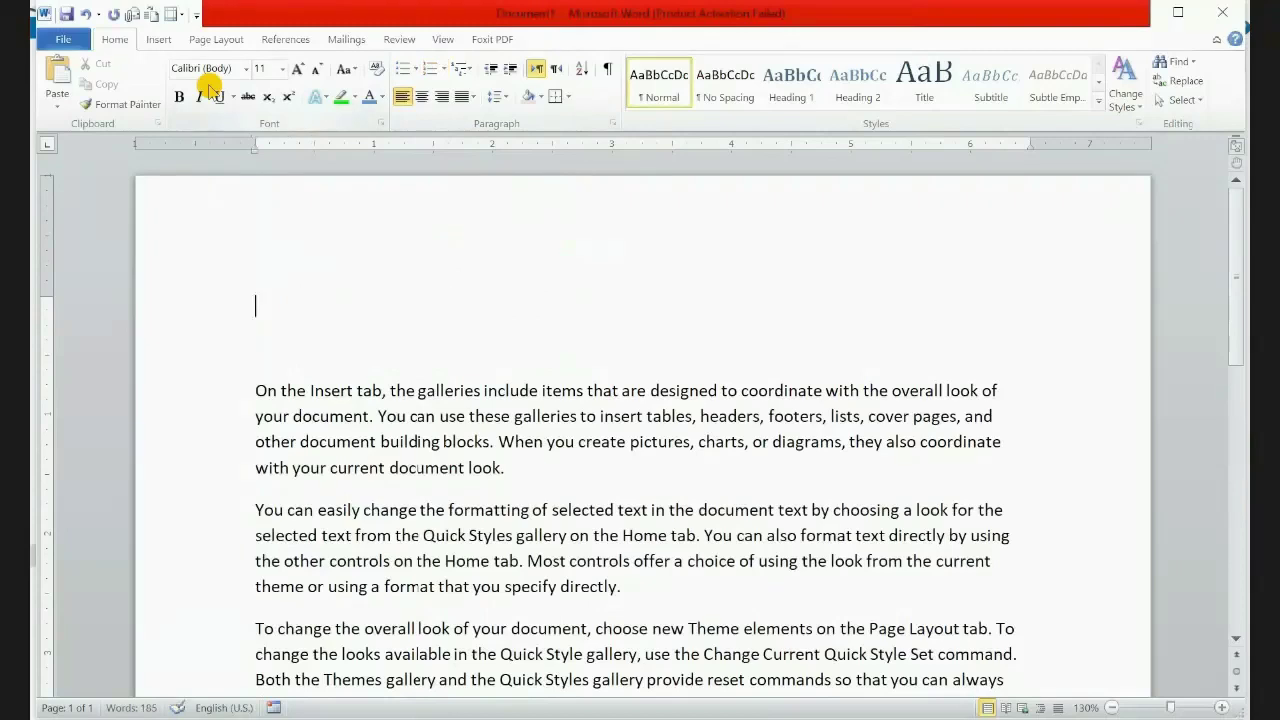
key(shift+Right)
key(Delete)
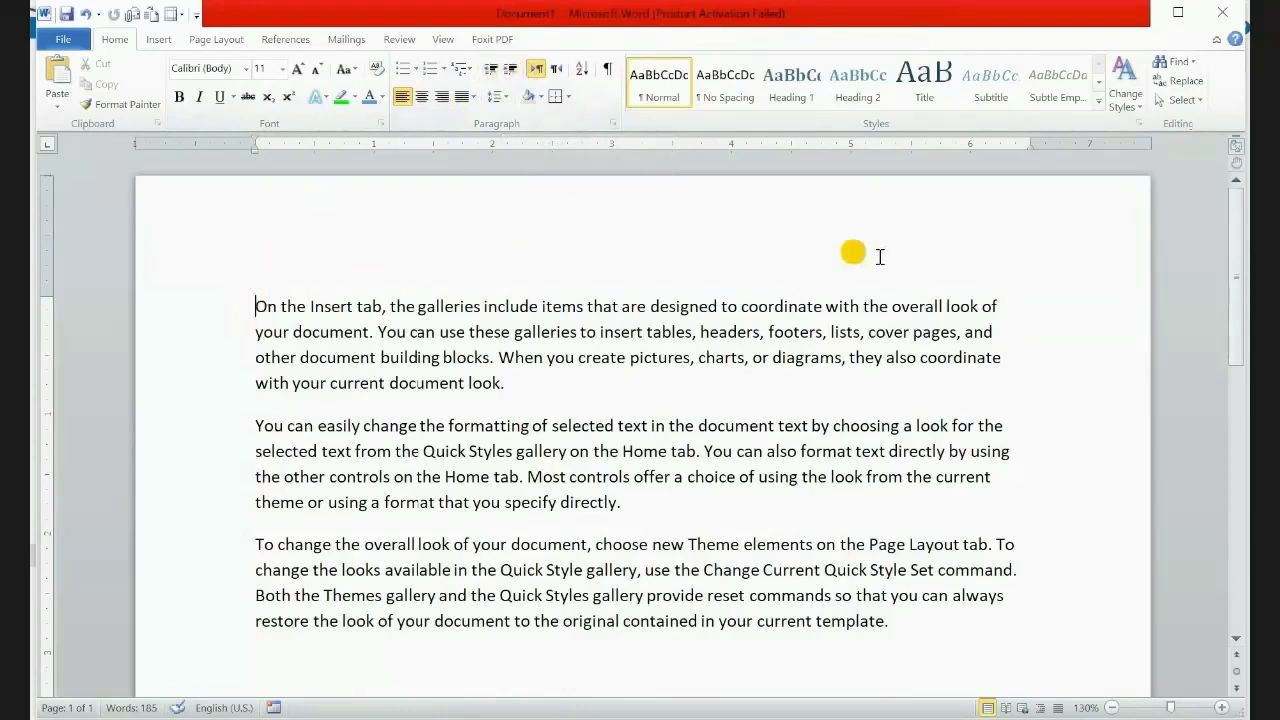
Justify the first sample paragraph
drag(256, 306, 566, 382)
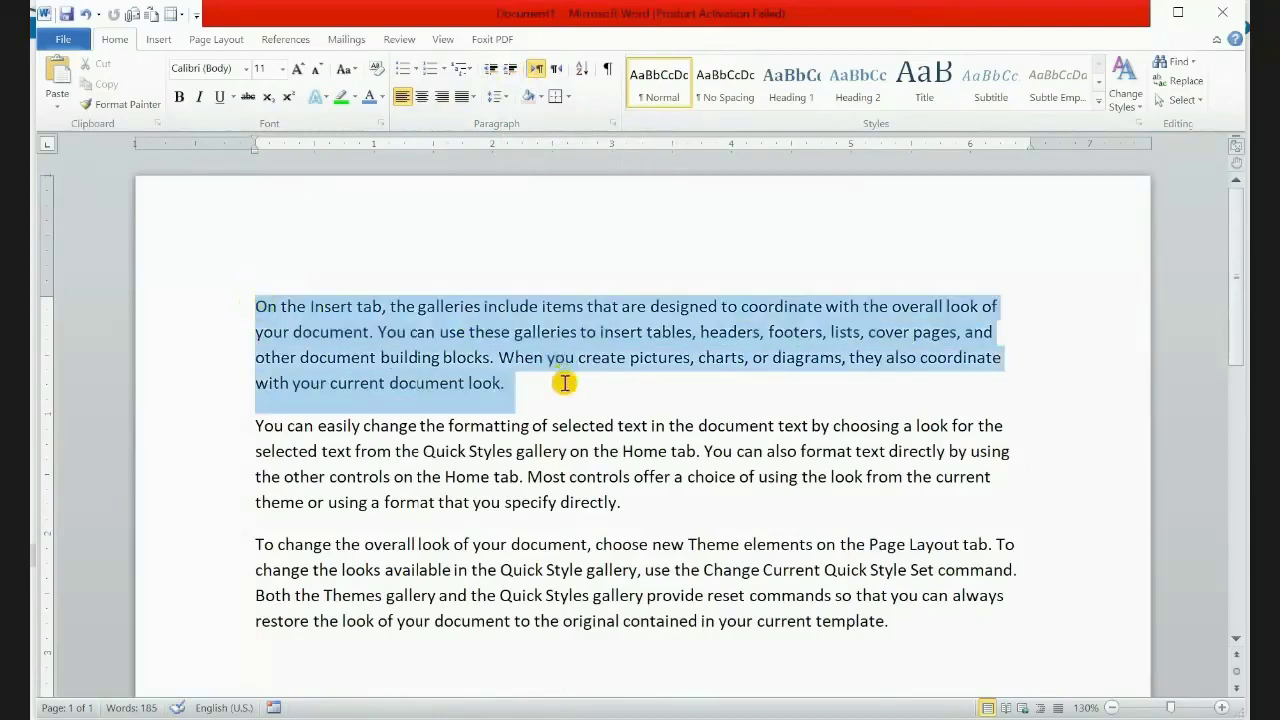
click(472, 97)
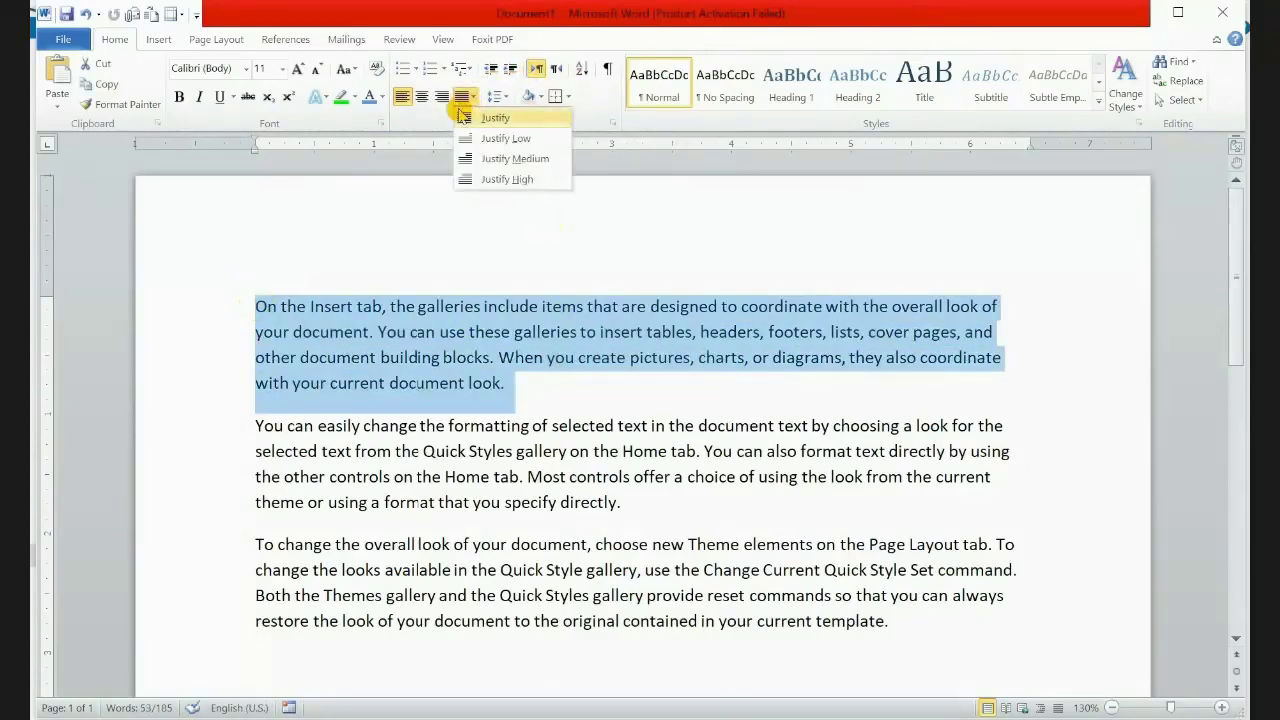
click(478, 120)
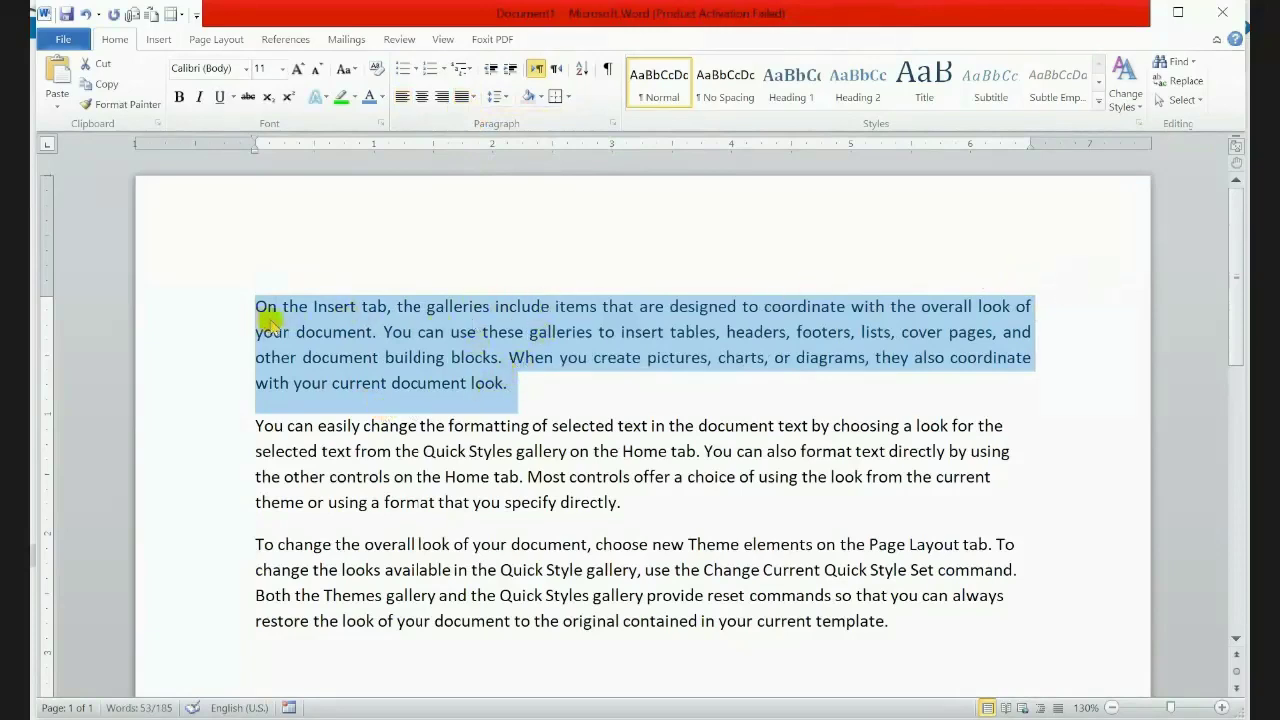
Increase the first paragraph's indent by eight steps
click(509, 70)
click(509, 70)
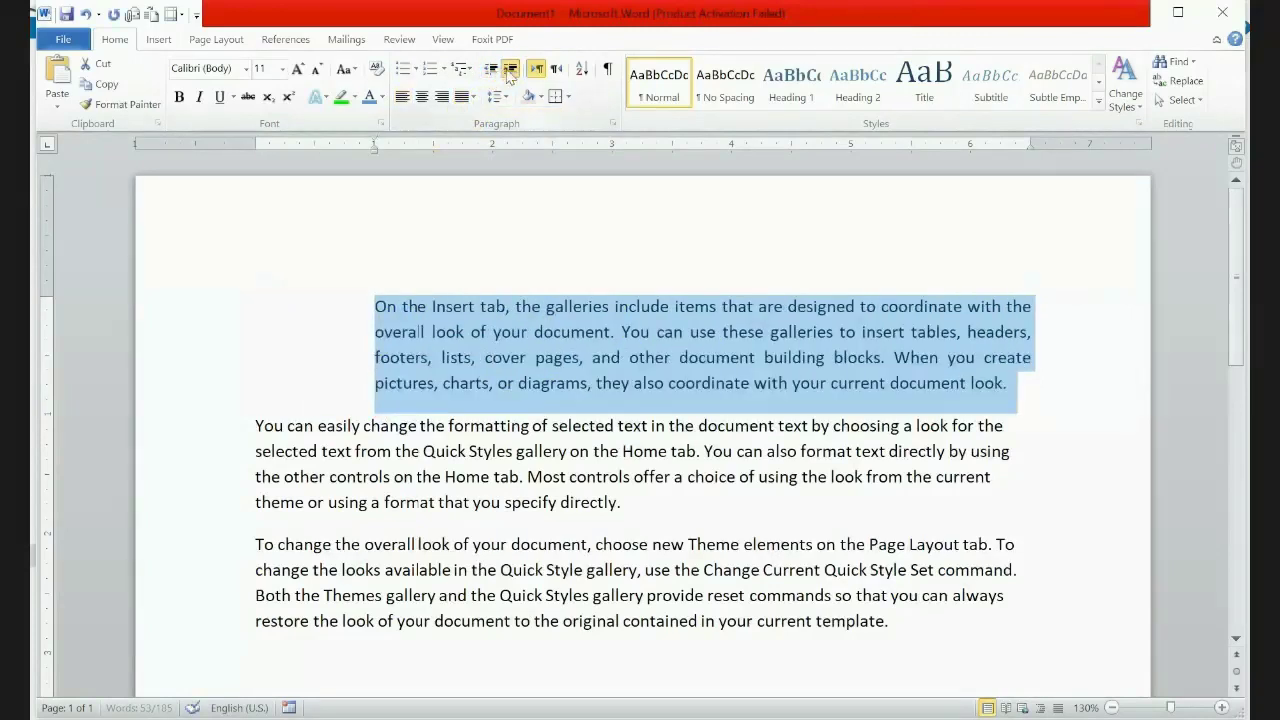
click(509, 70)
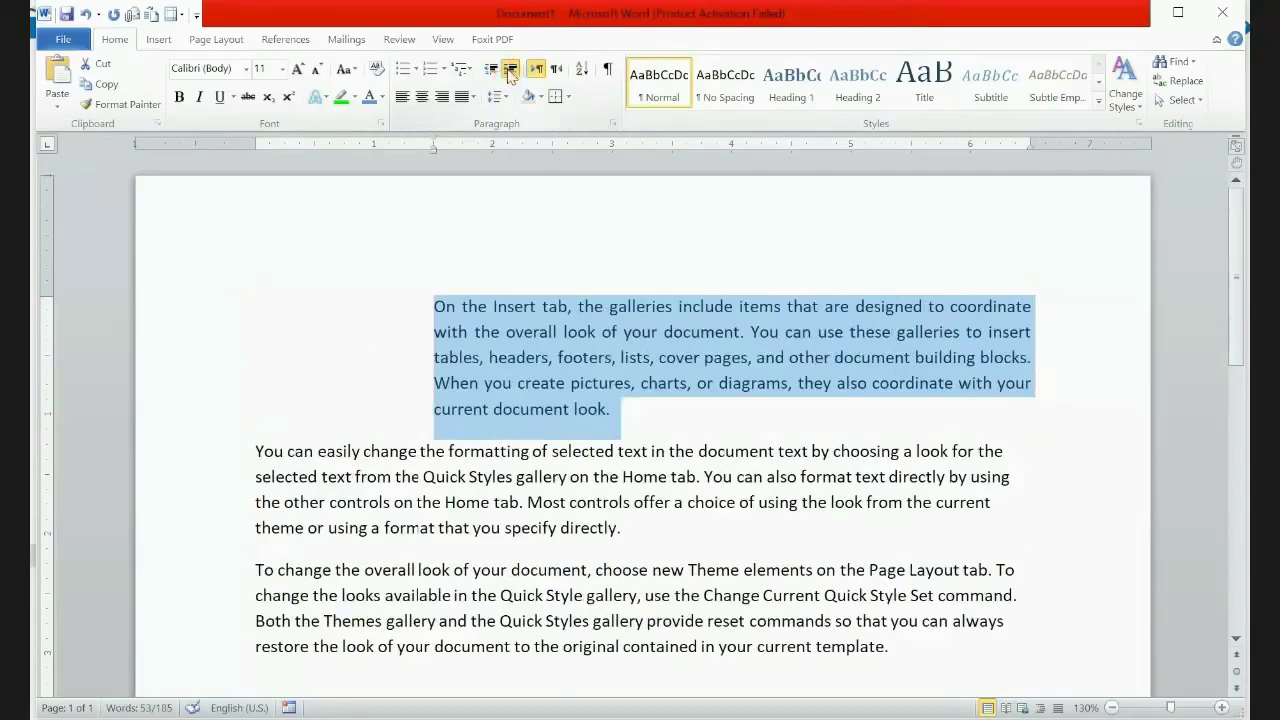
click(509, 70)
click(509, 70)
click(509, 70)
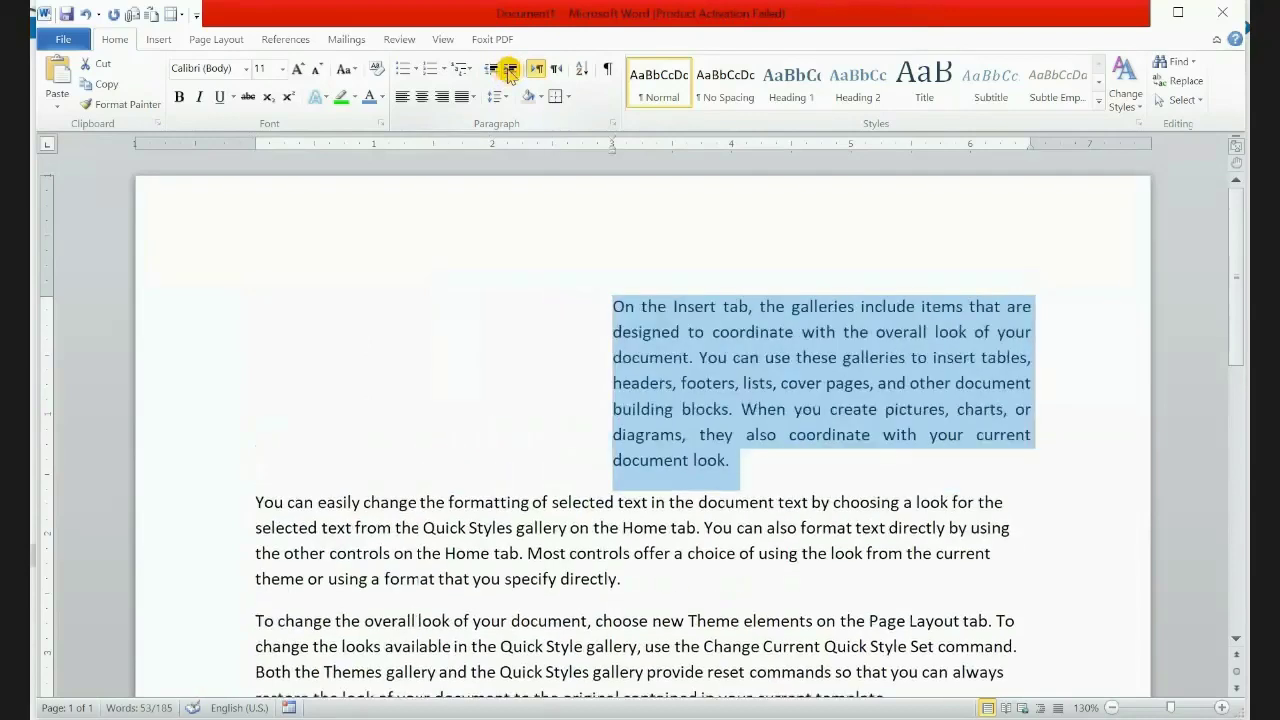
click(509, 70)
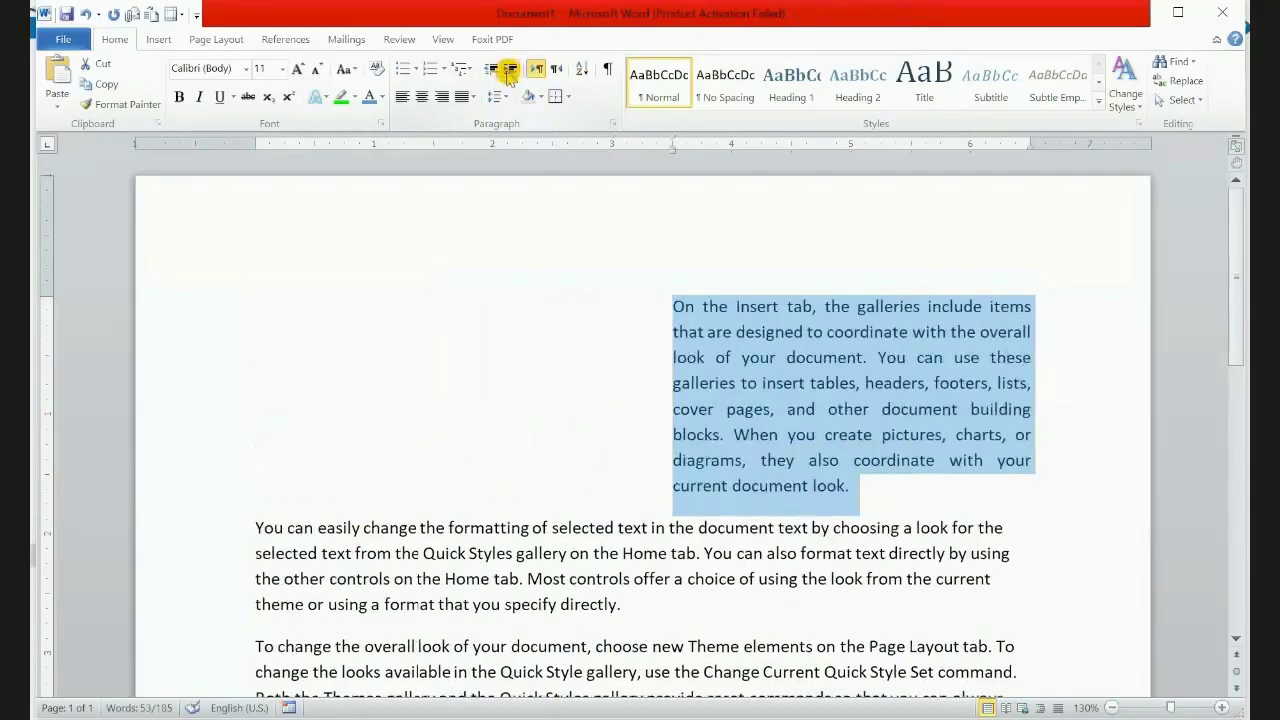
click(509, 72)
click(509, 72)
click(509, 72)
click(509, 72)
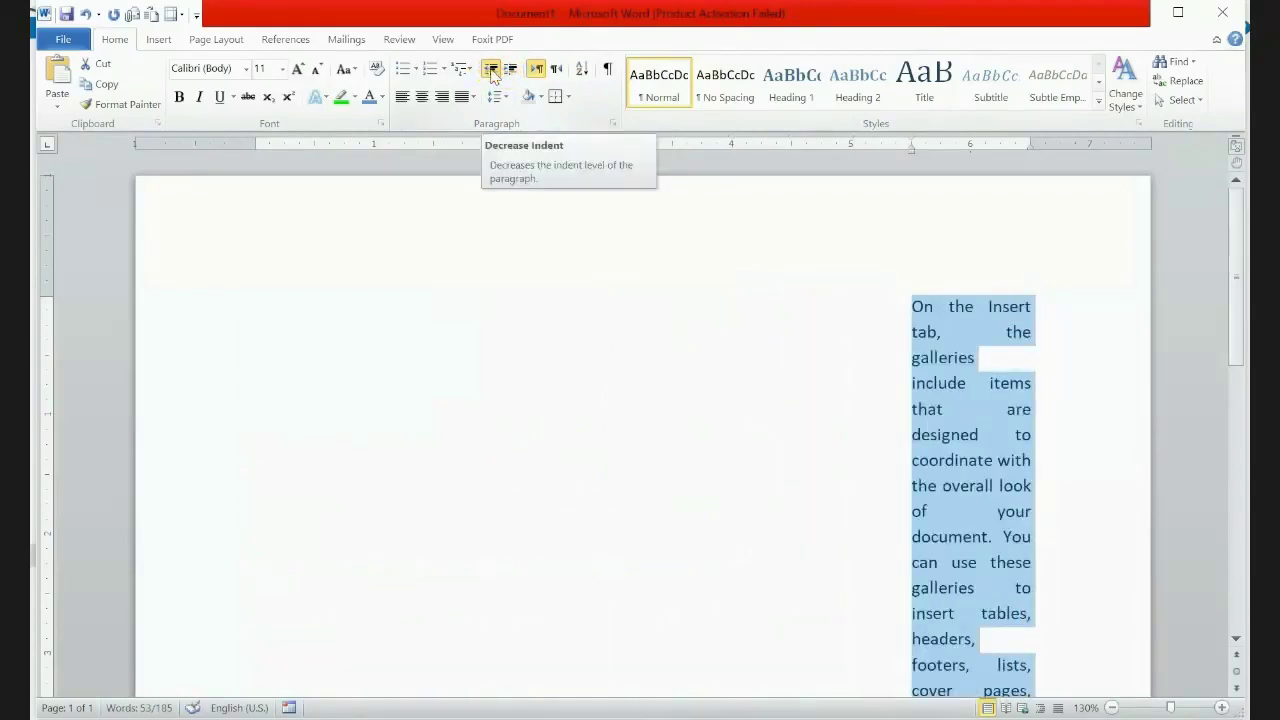
Decrease the first paragraph's indent until it sits back at the page margin
click(492, 72)
click(492, 72)
click(492, 72)
click(492, 72)
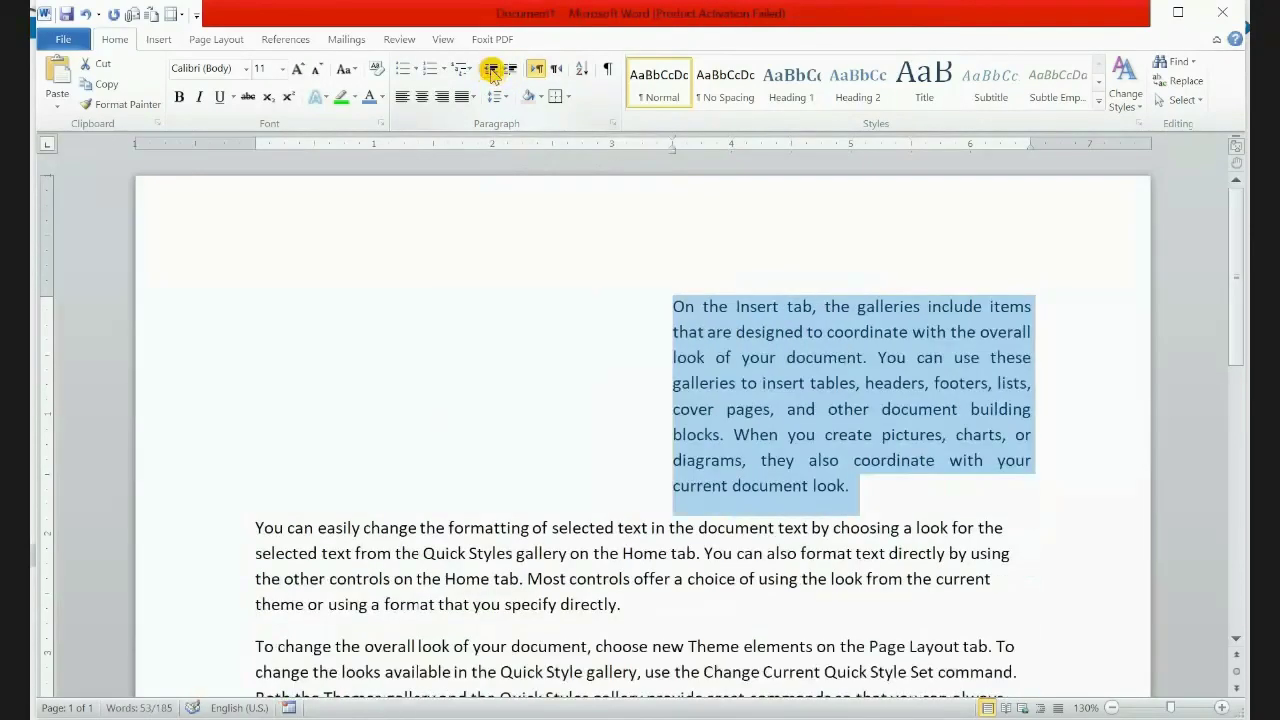
click(492, 72)
click(492, 72)
click(492, 72)
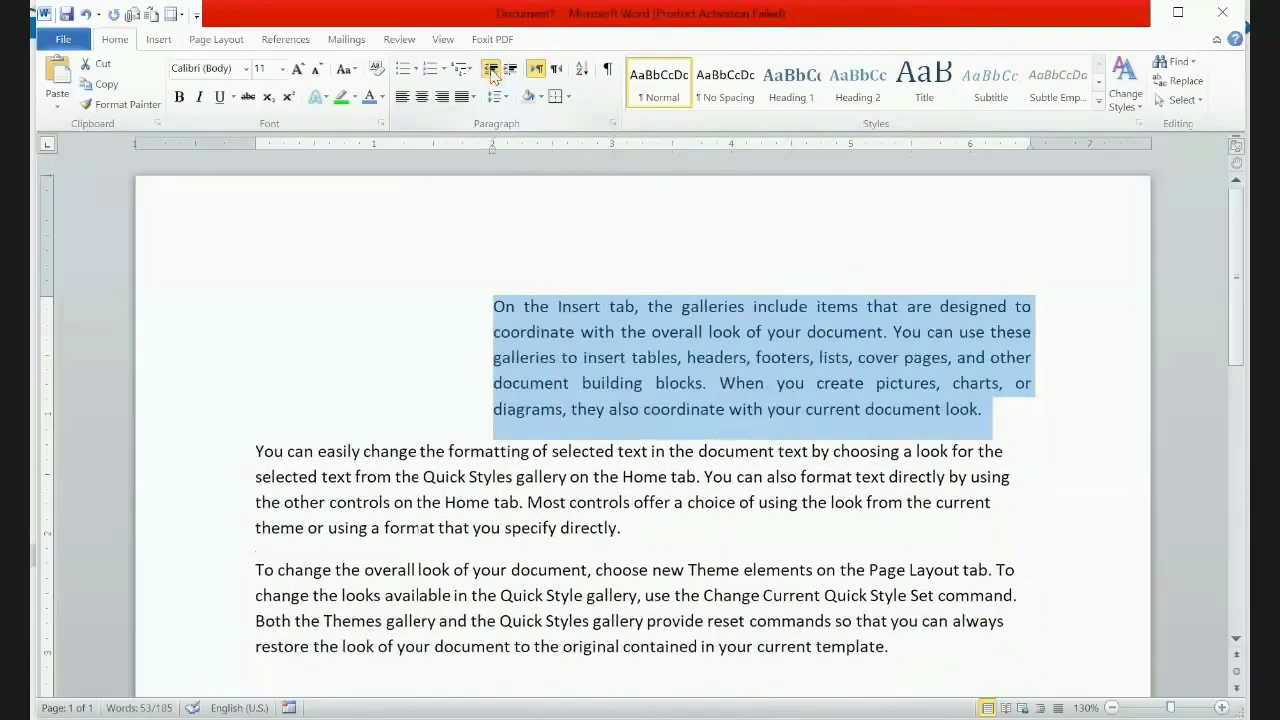
click(492, 72)
click(492, 72)
click(492, 72)
click(492, 72)
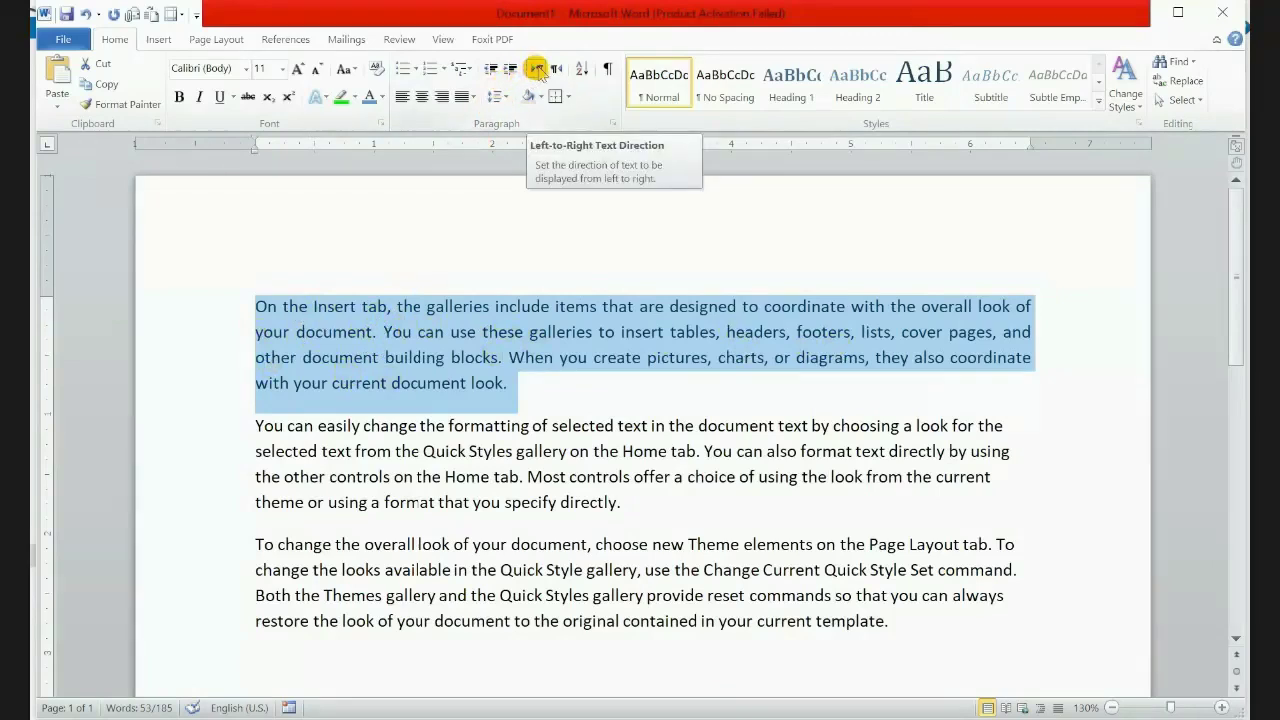
click(556, 69)
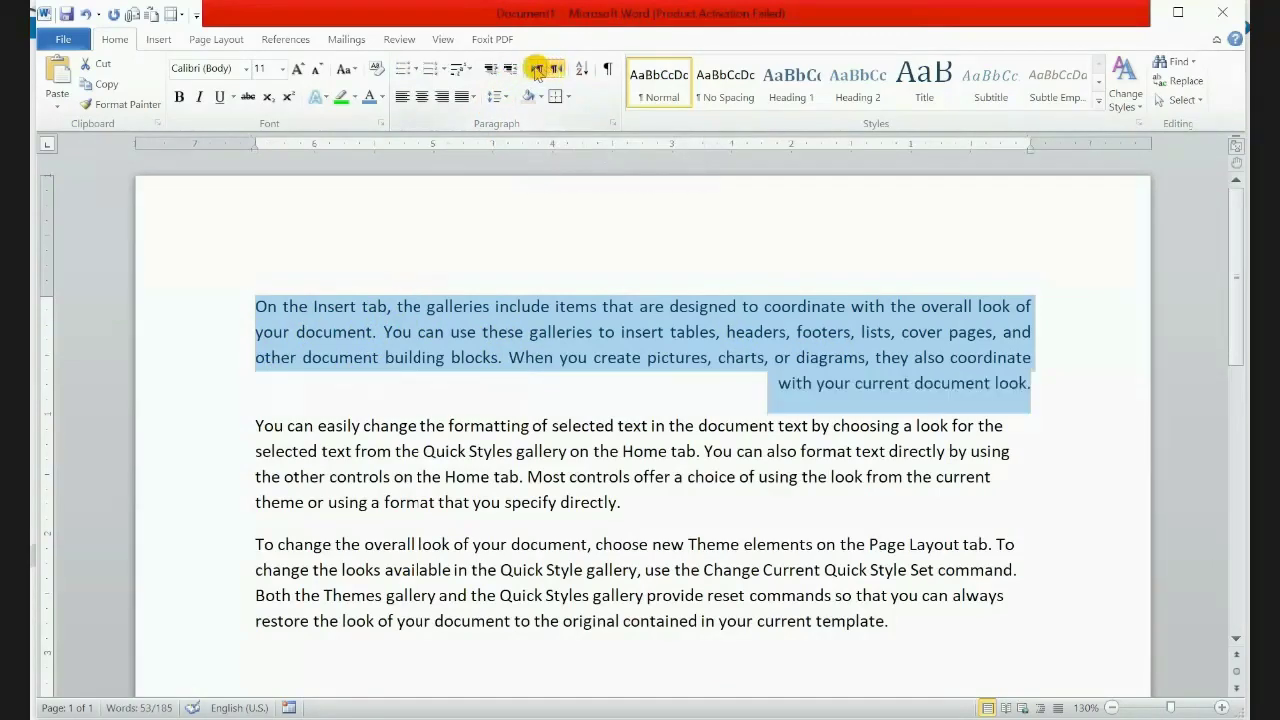
click(537, 69)
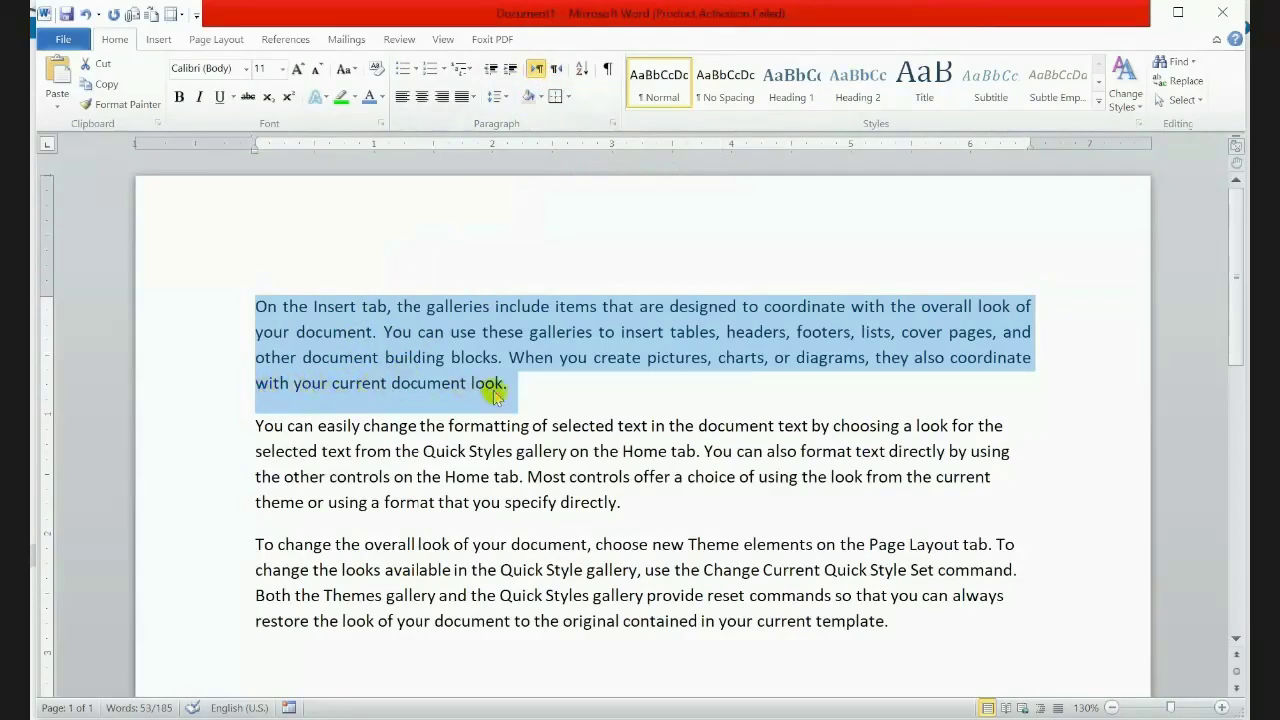
click(402, 96)
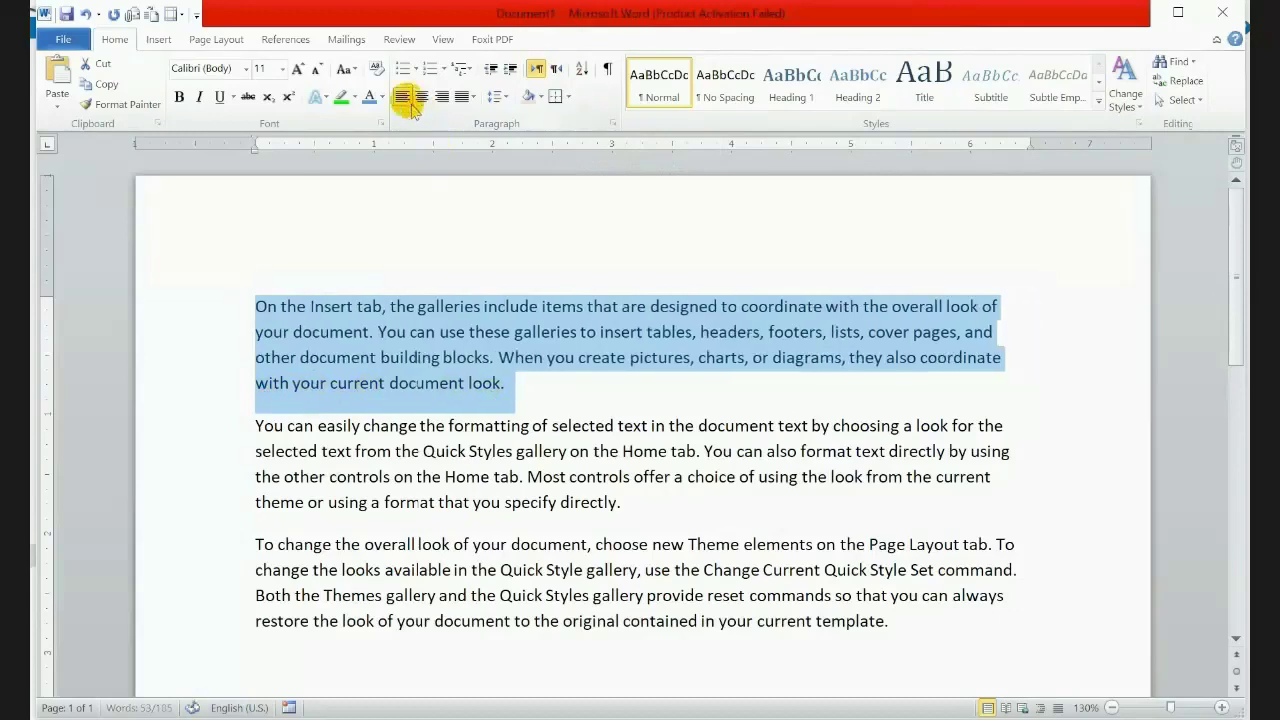
click(554, 70)
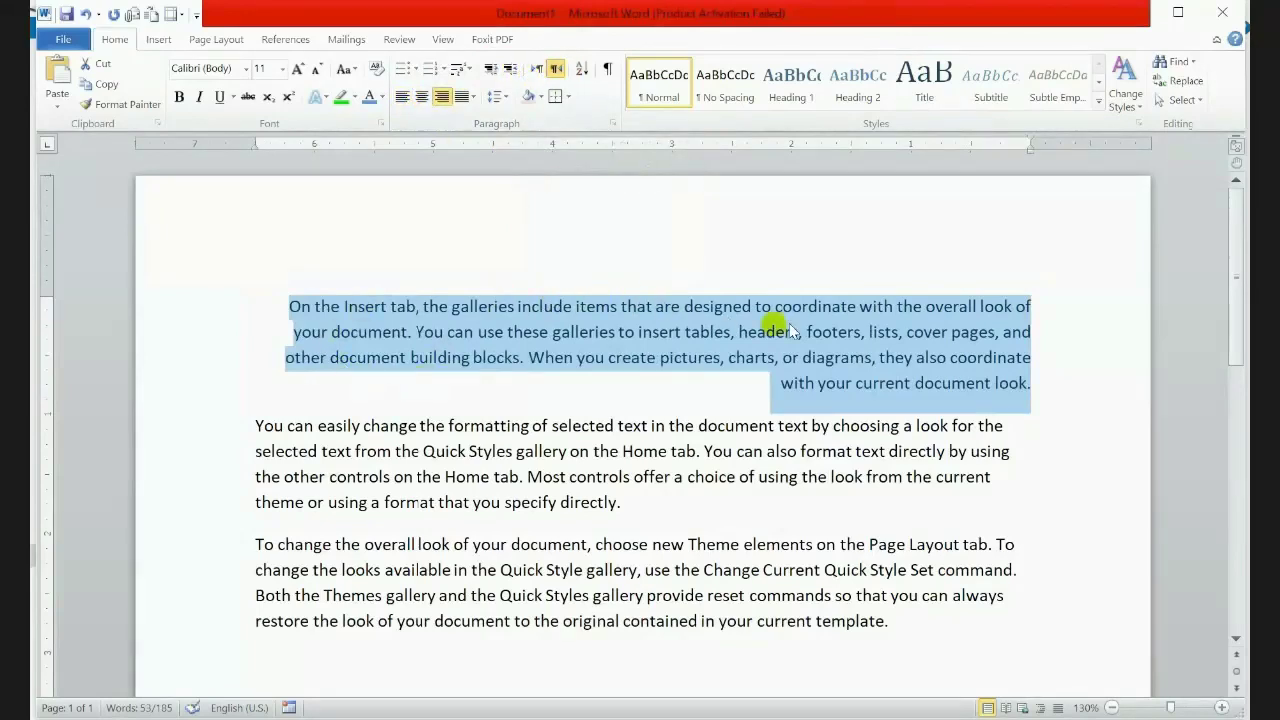
click(537, 68)
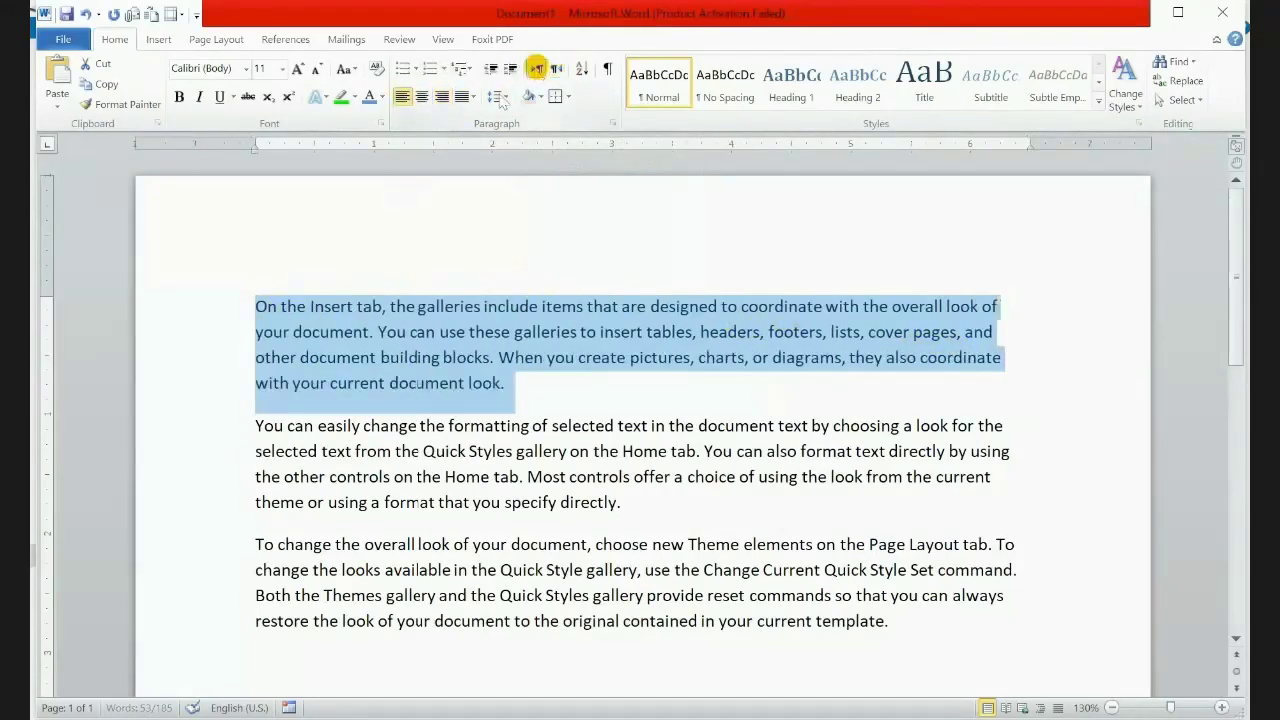
click(401, 100)
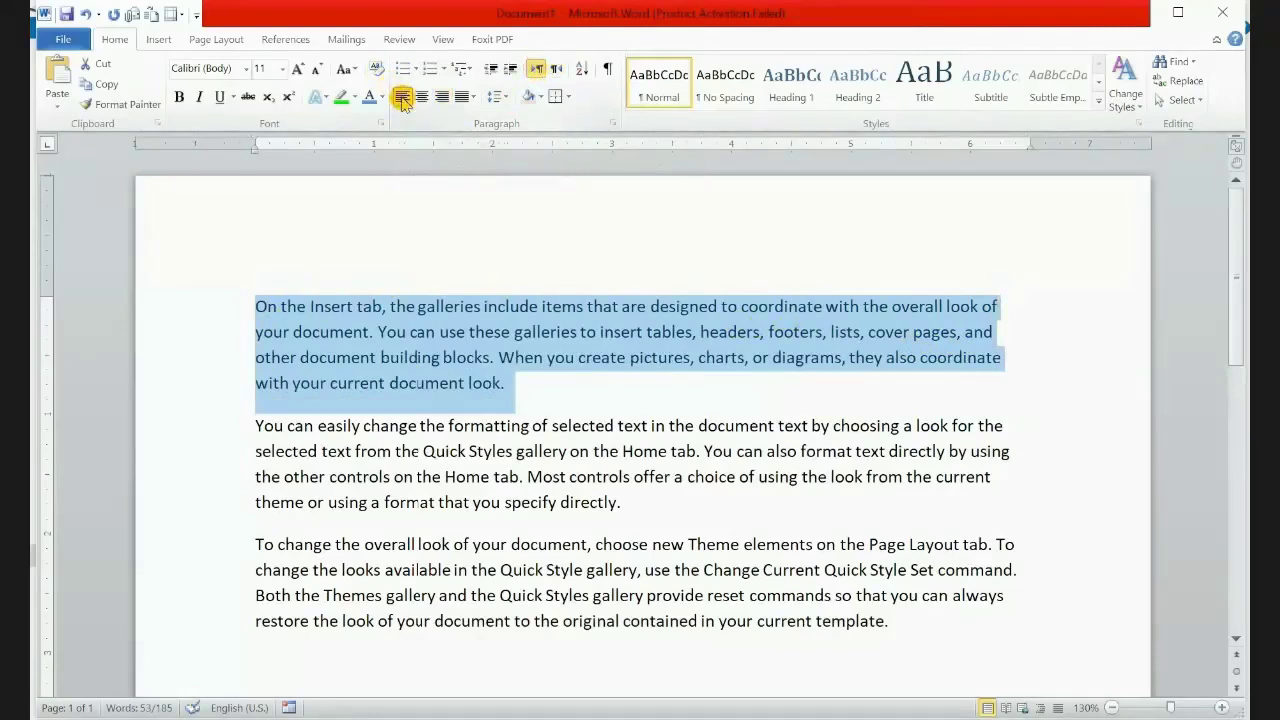
key(ctrl+j)
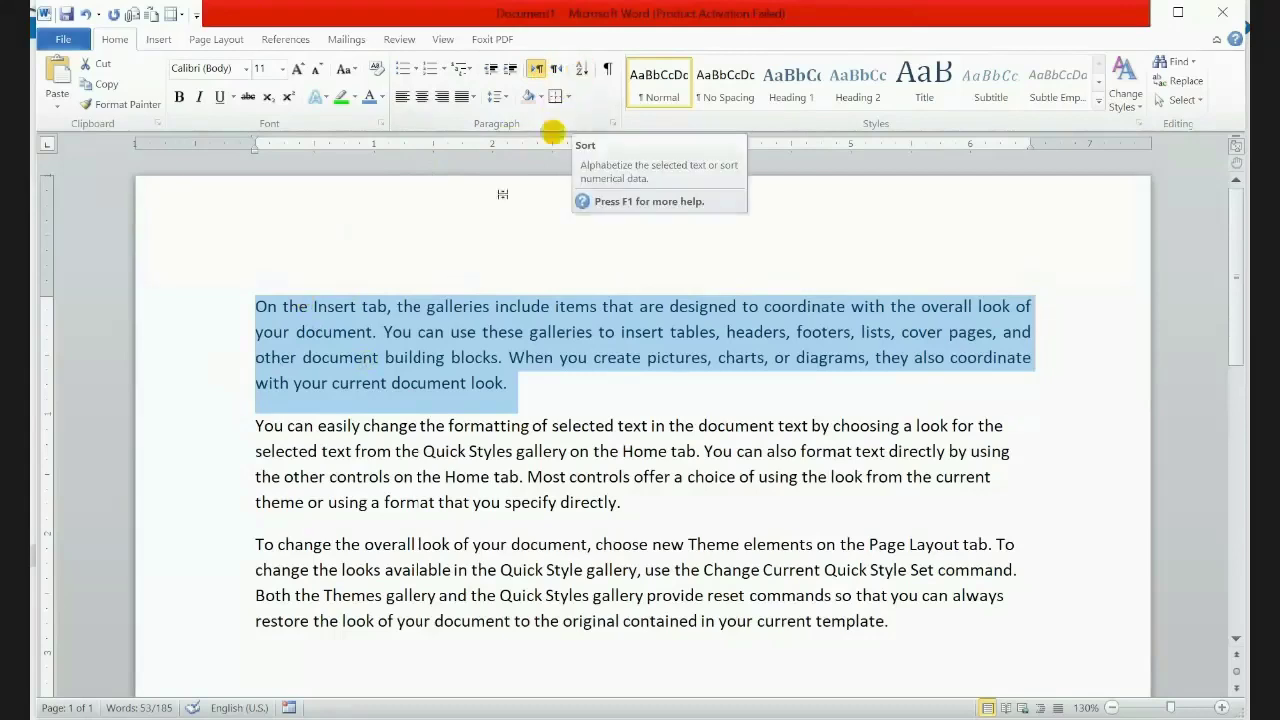
click(314, 272)
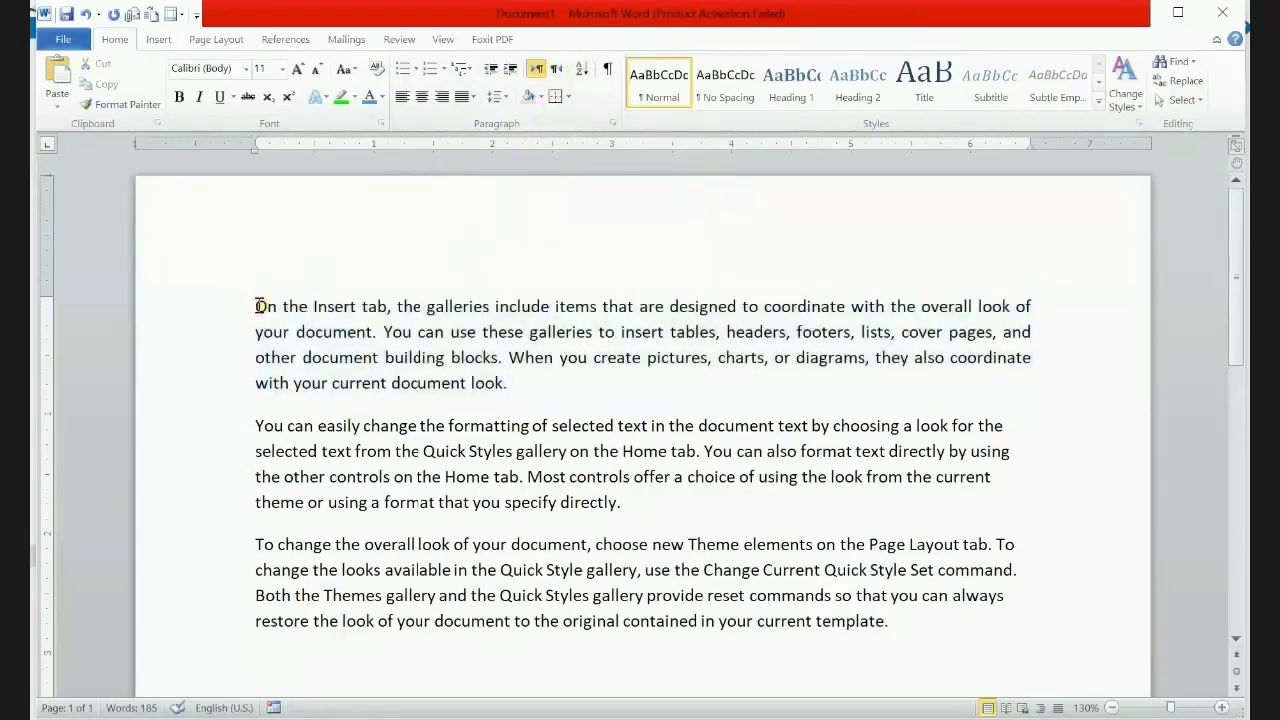
Enter the numbers 1, 3, 2, 5, 4, 6, 9, 7 on separate lines above the paragraphs, then select them
key(Return)
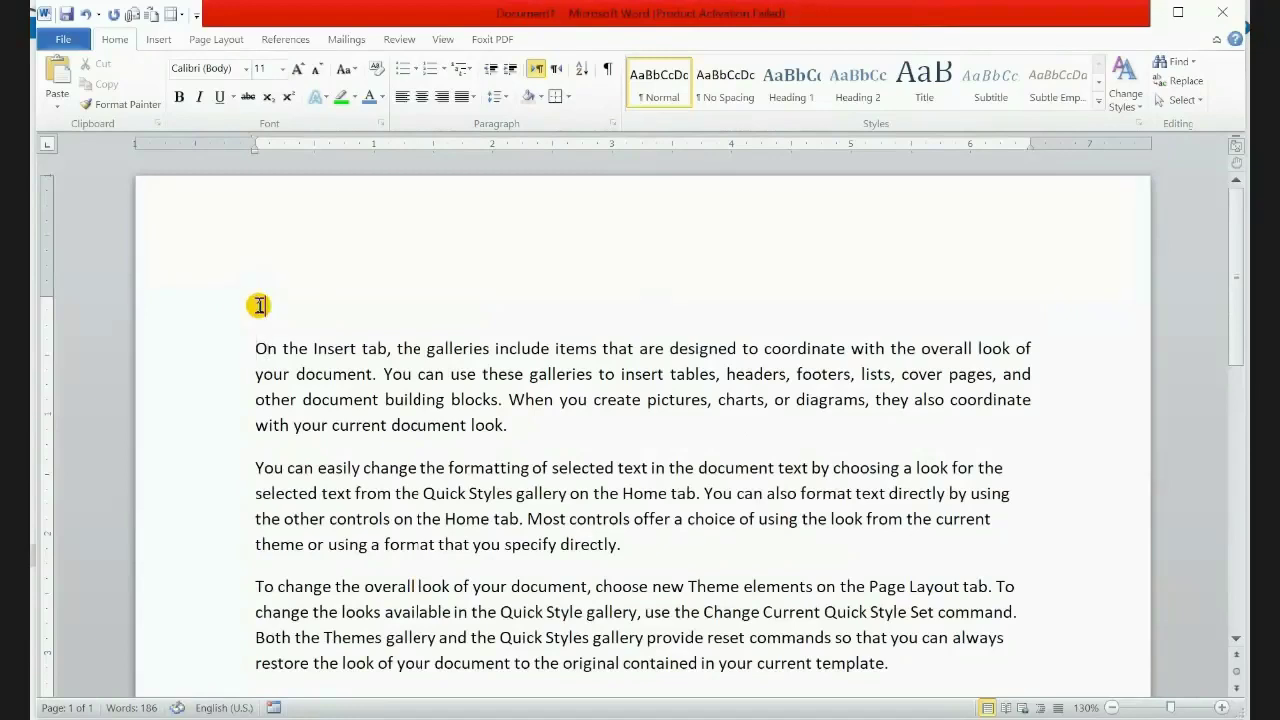
key(Return)
key(Return)
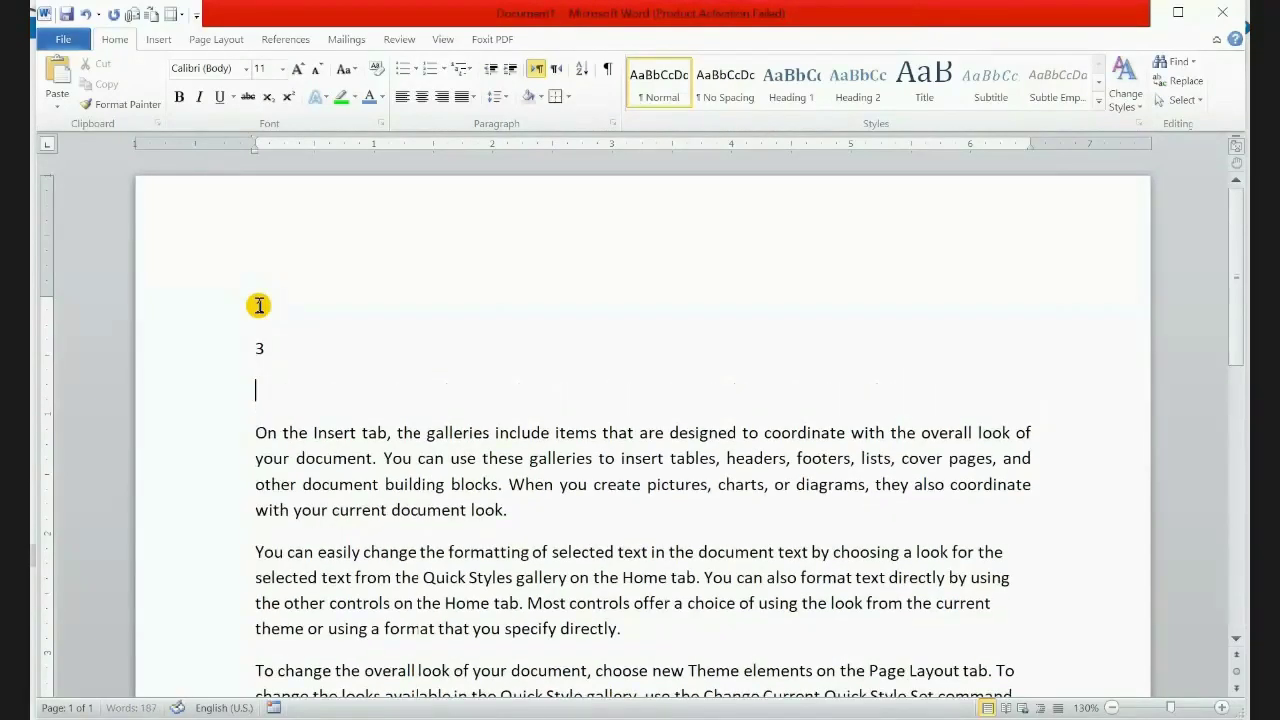
text(2)
key(Return)
key(Return)
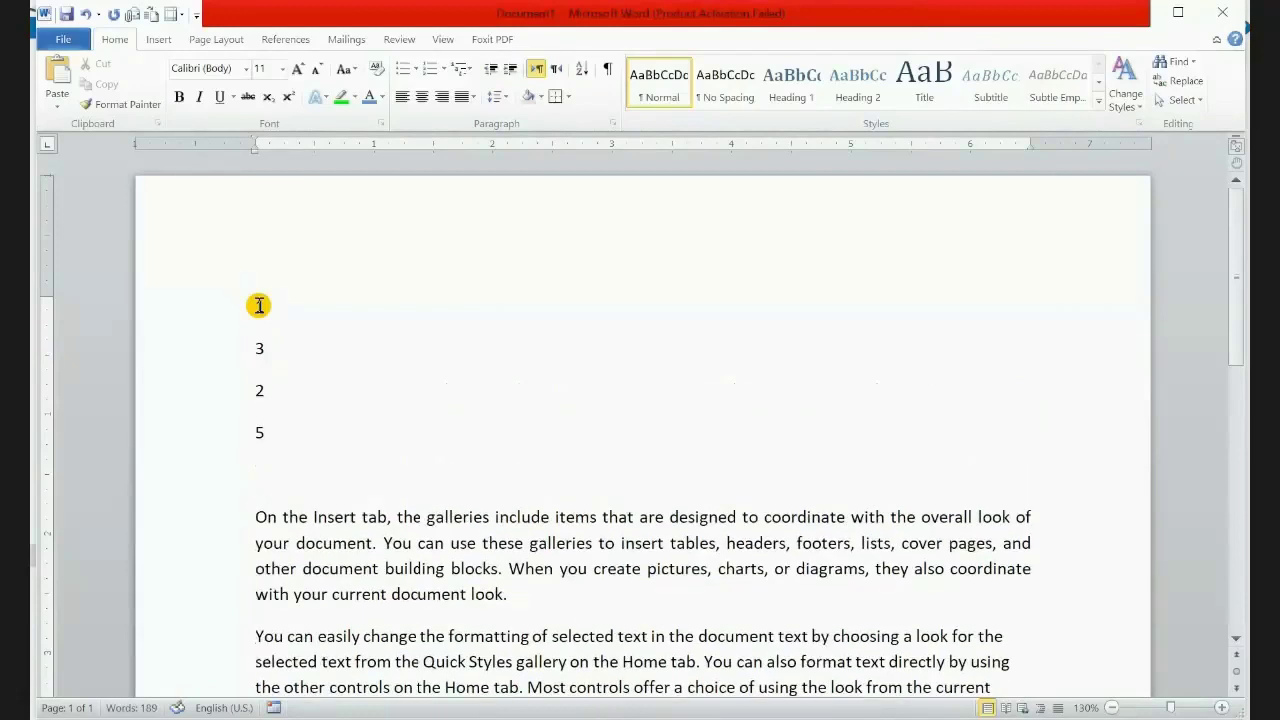
key(Return)
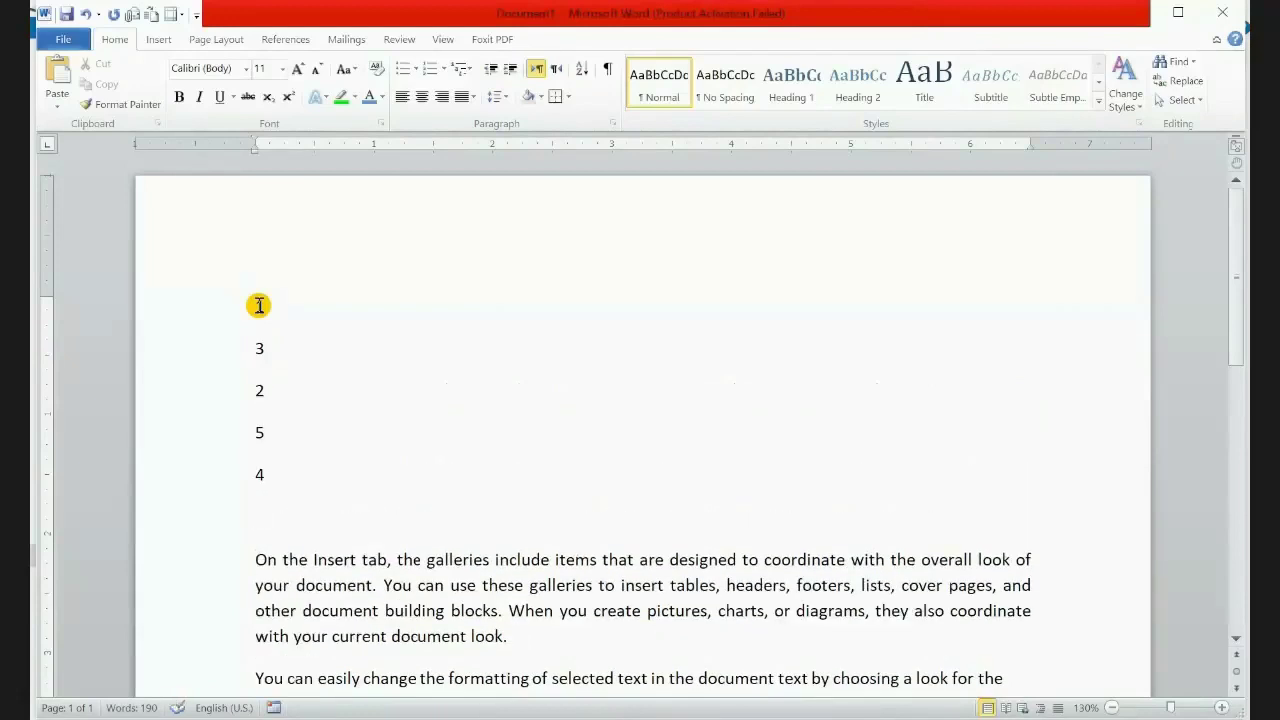
key(Return)
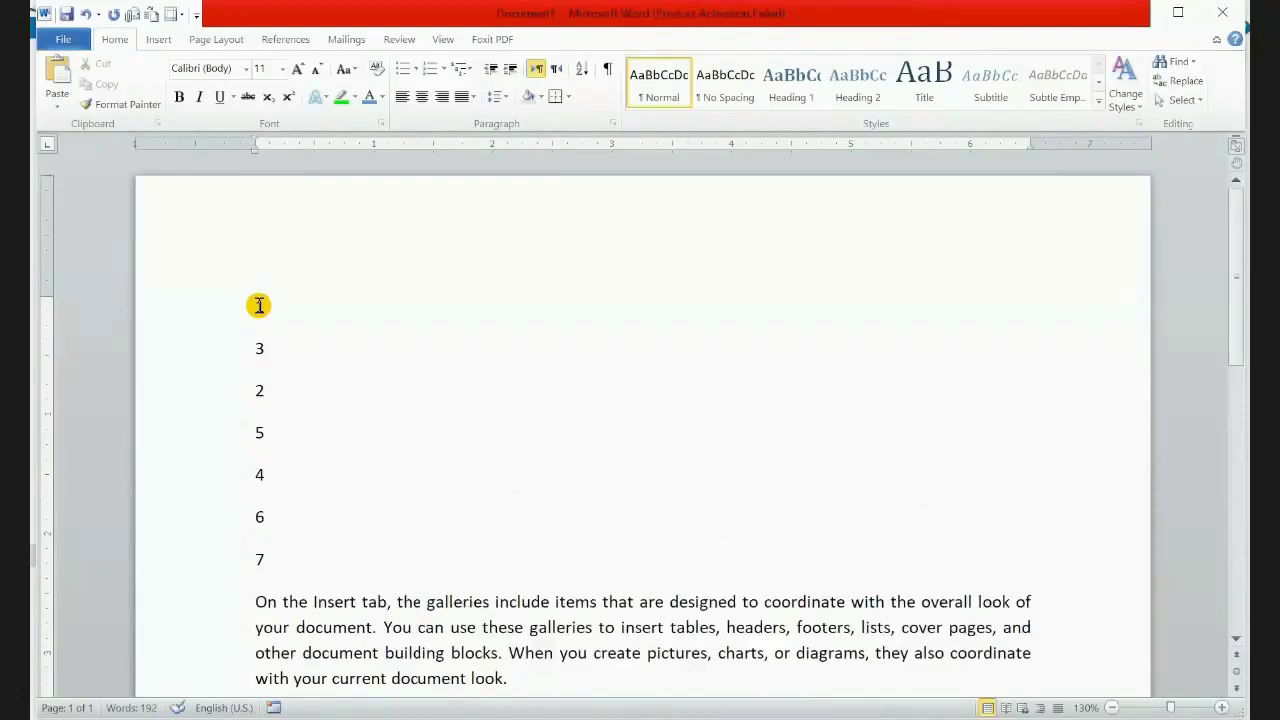
text(9)
key(Return)
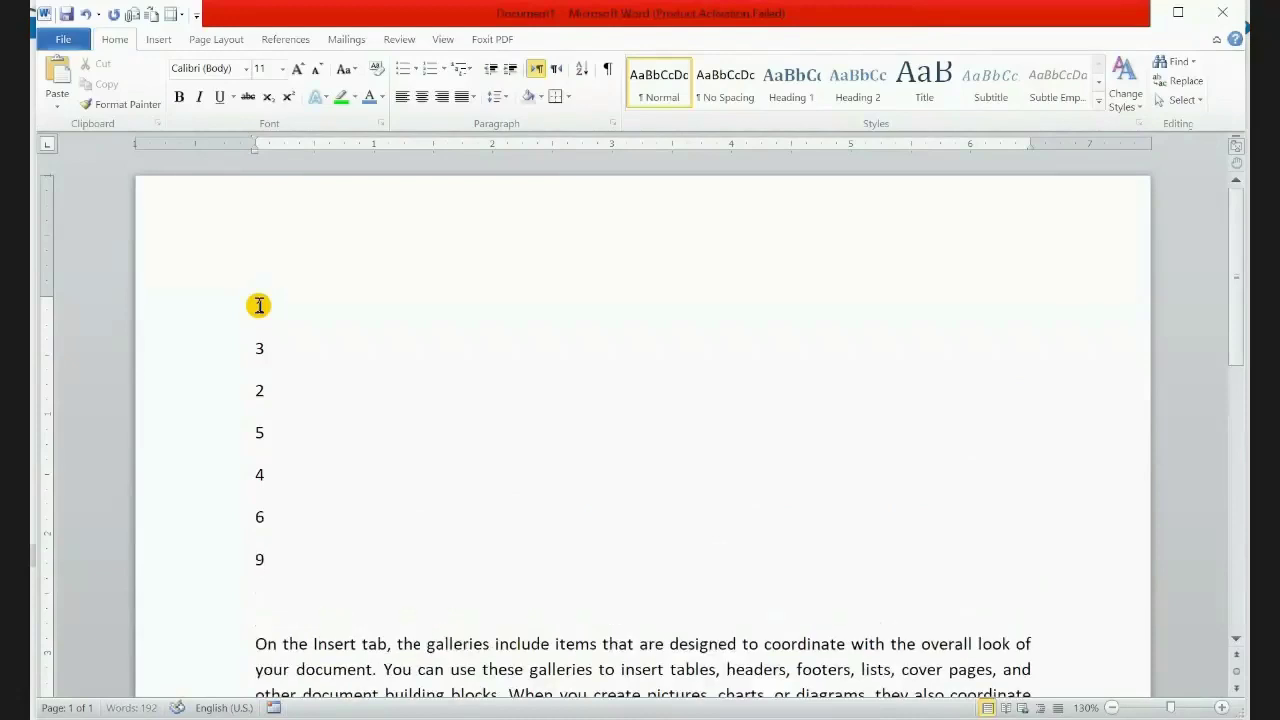
text(7)
key(Return)
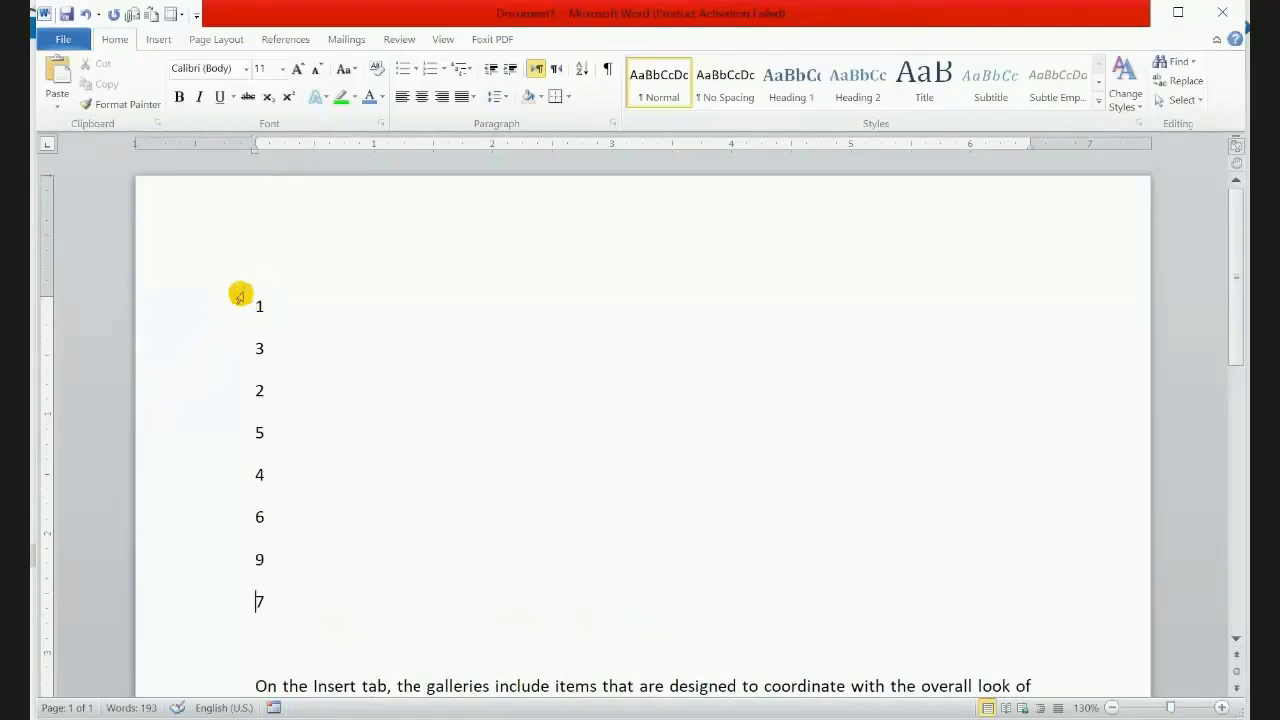
drag(257, 300, 265, 596)
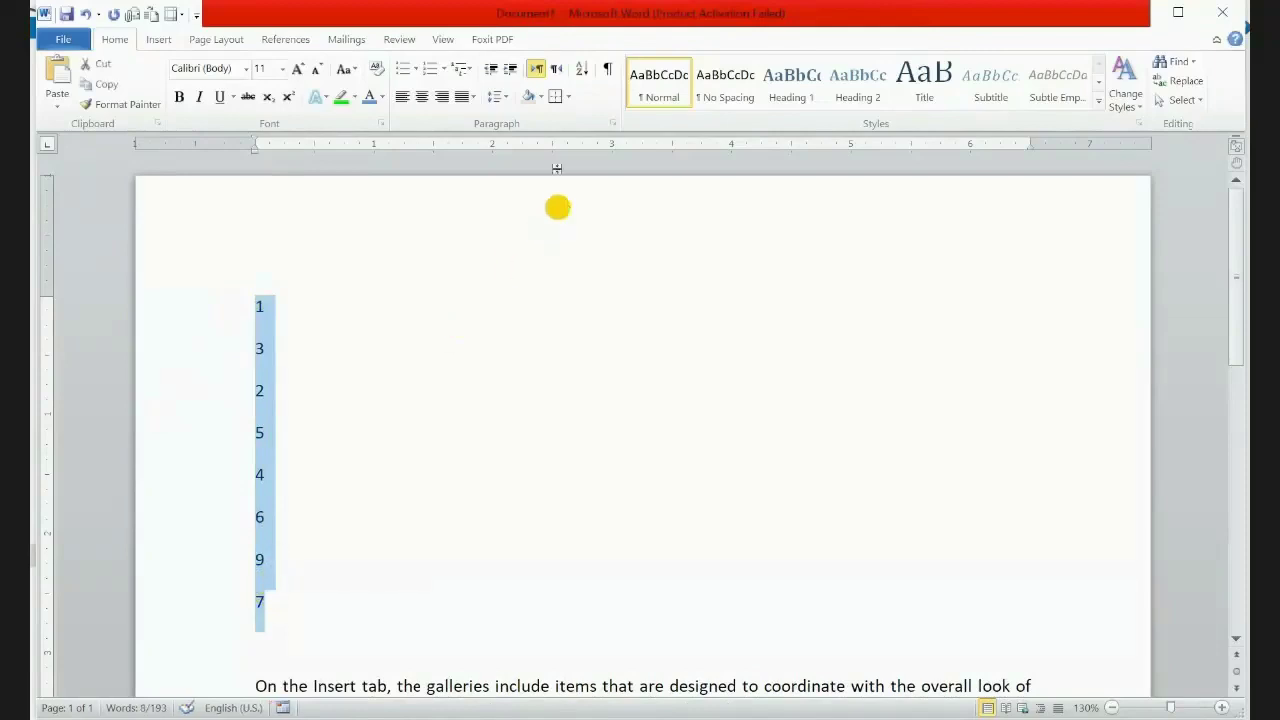
Sort the numbers ascending, then descending, with the Sort dialog, and delete them
click(583, 71)
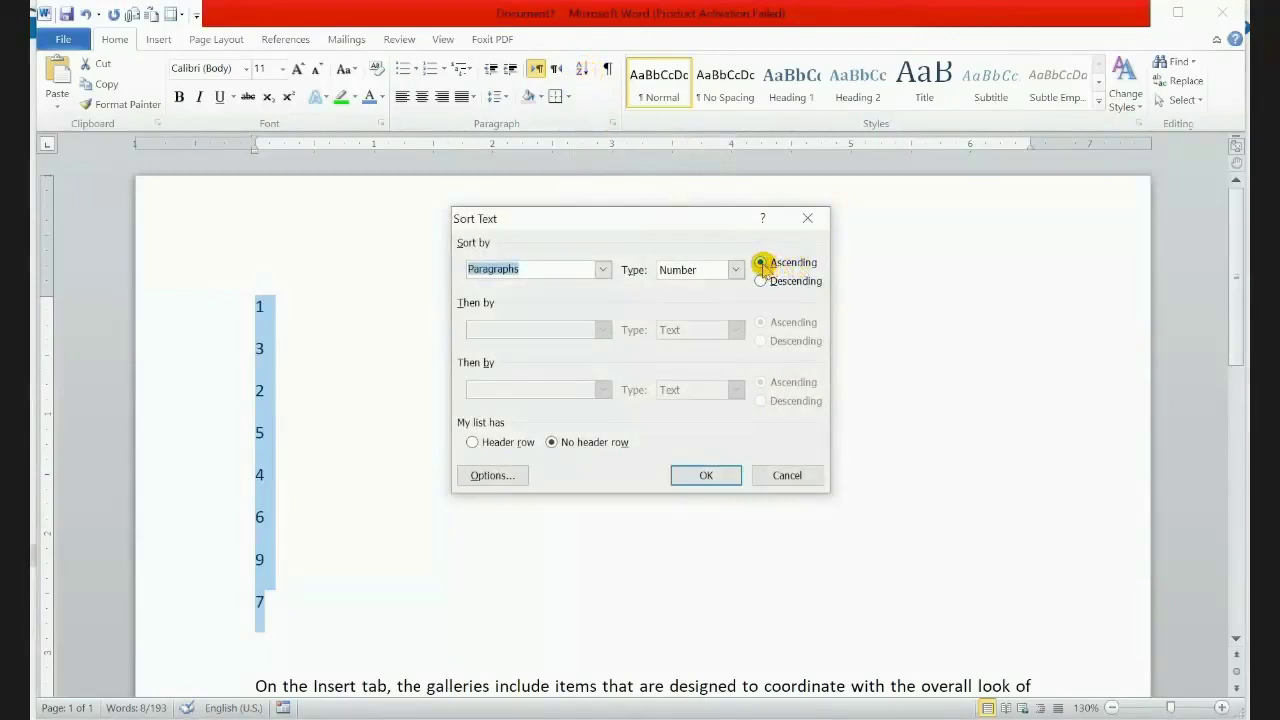
click(708, 478)
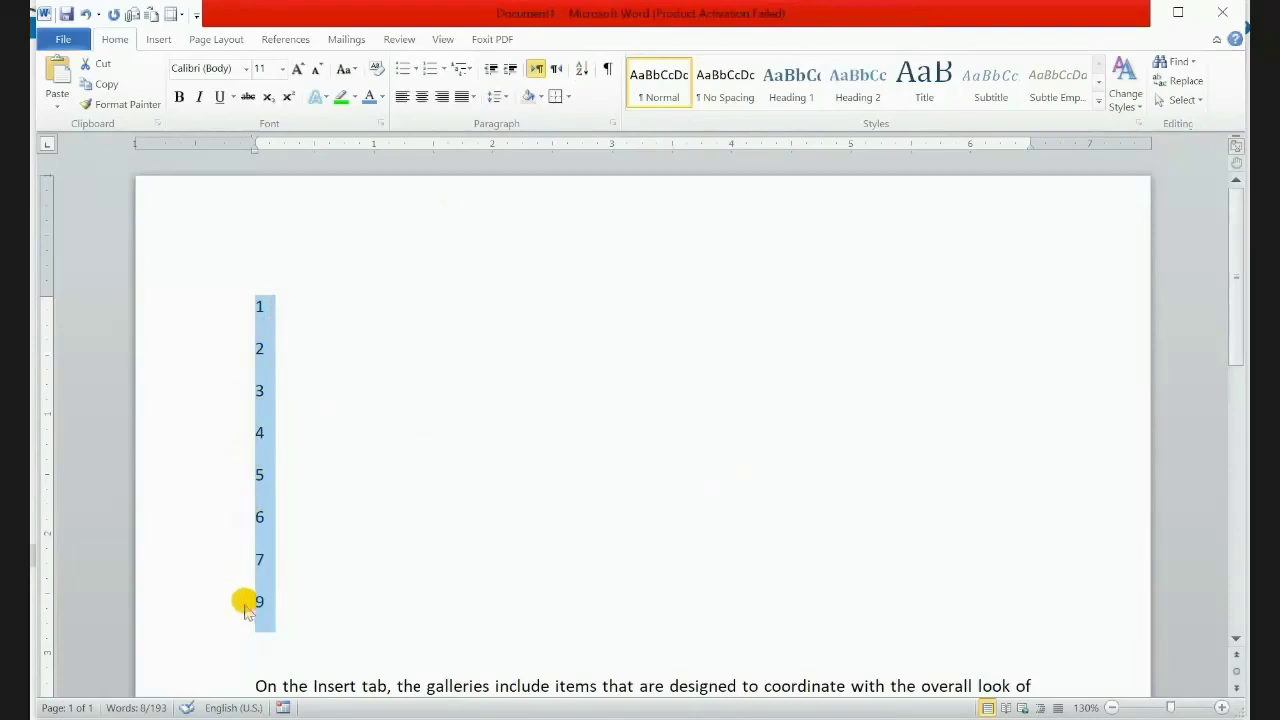
click(582, 70)
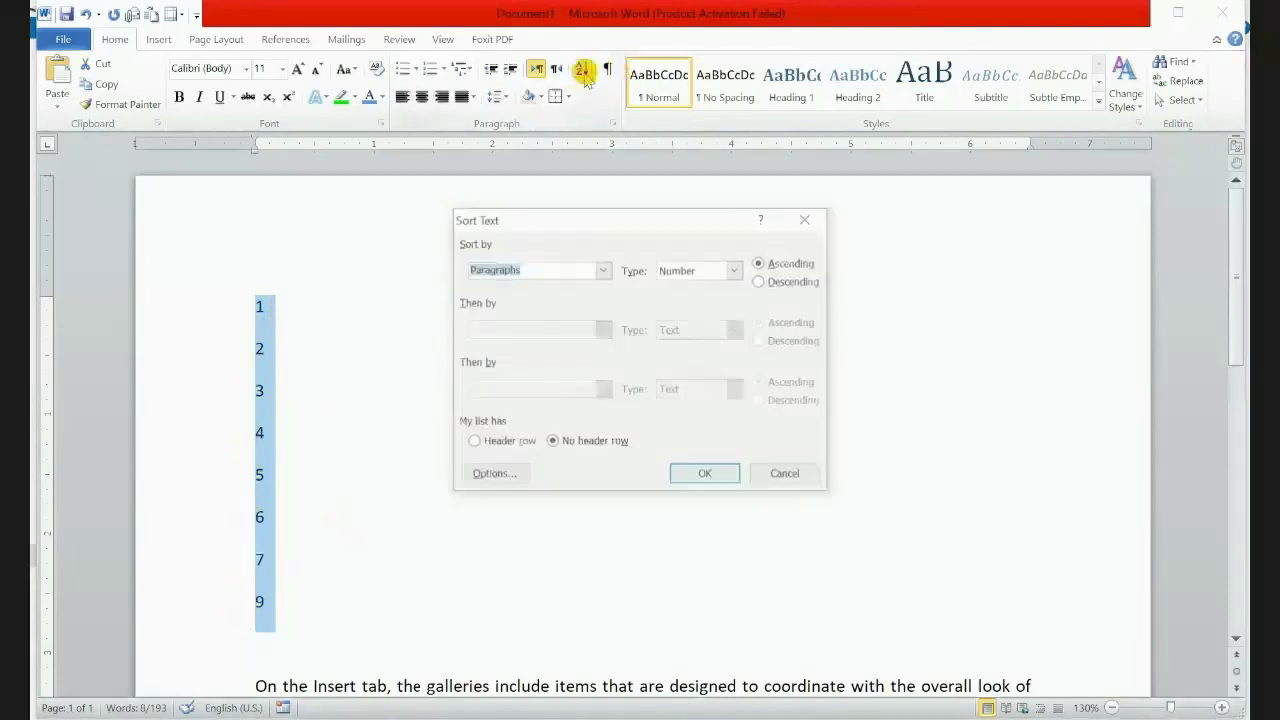
click(762, 282)
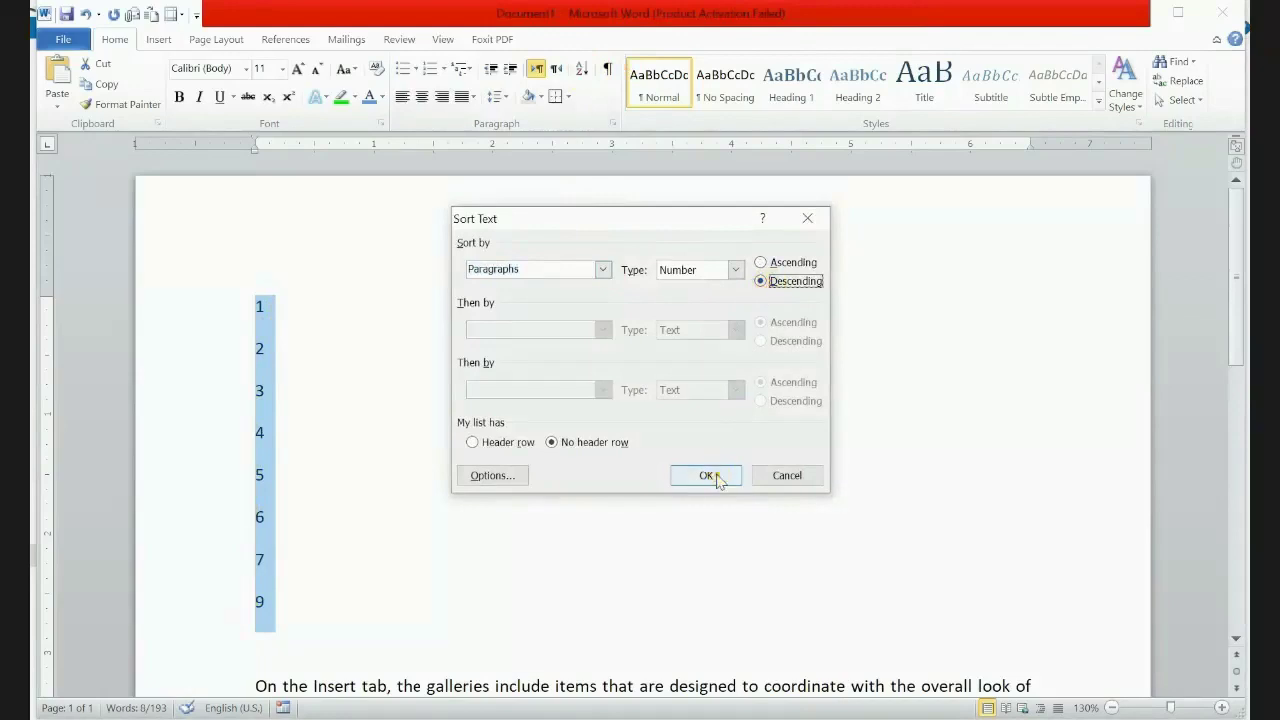
click(714, 476)
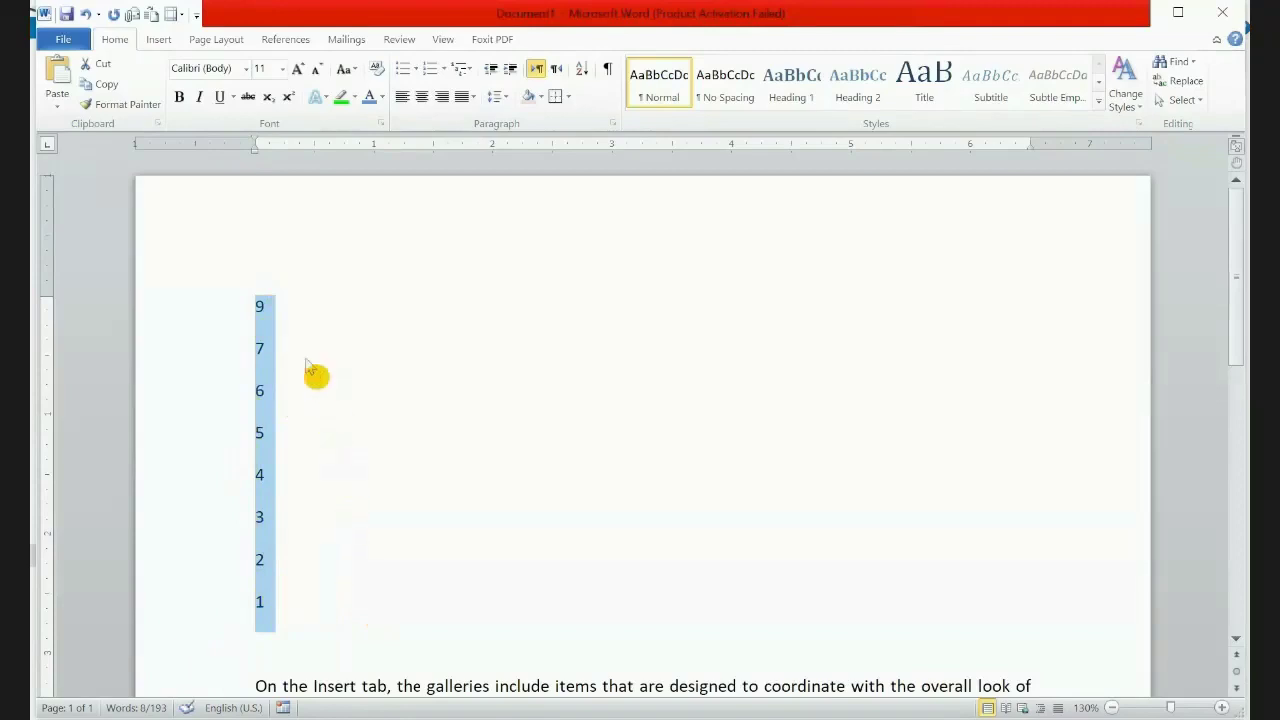
key(Delete)
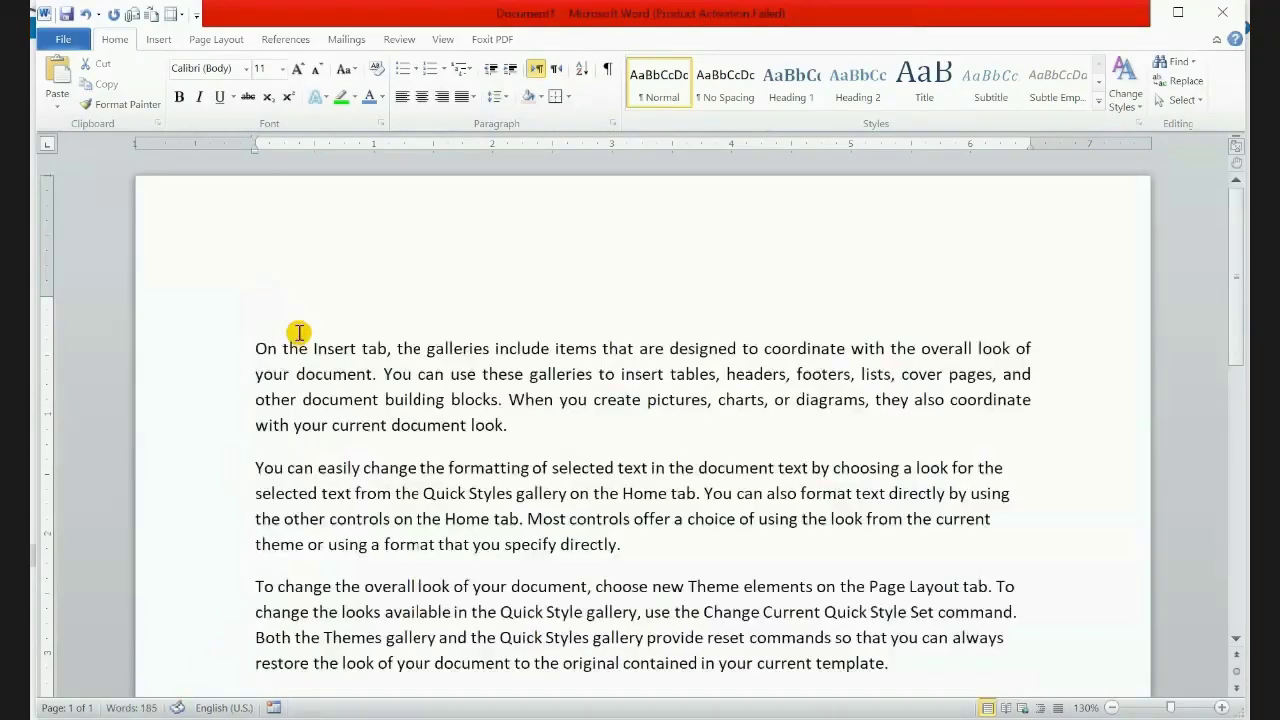
Select the first paragraph and turn on Show/Hide ¶ to display pilcrows and space dots
drag(258, 350, 468, 425)
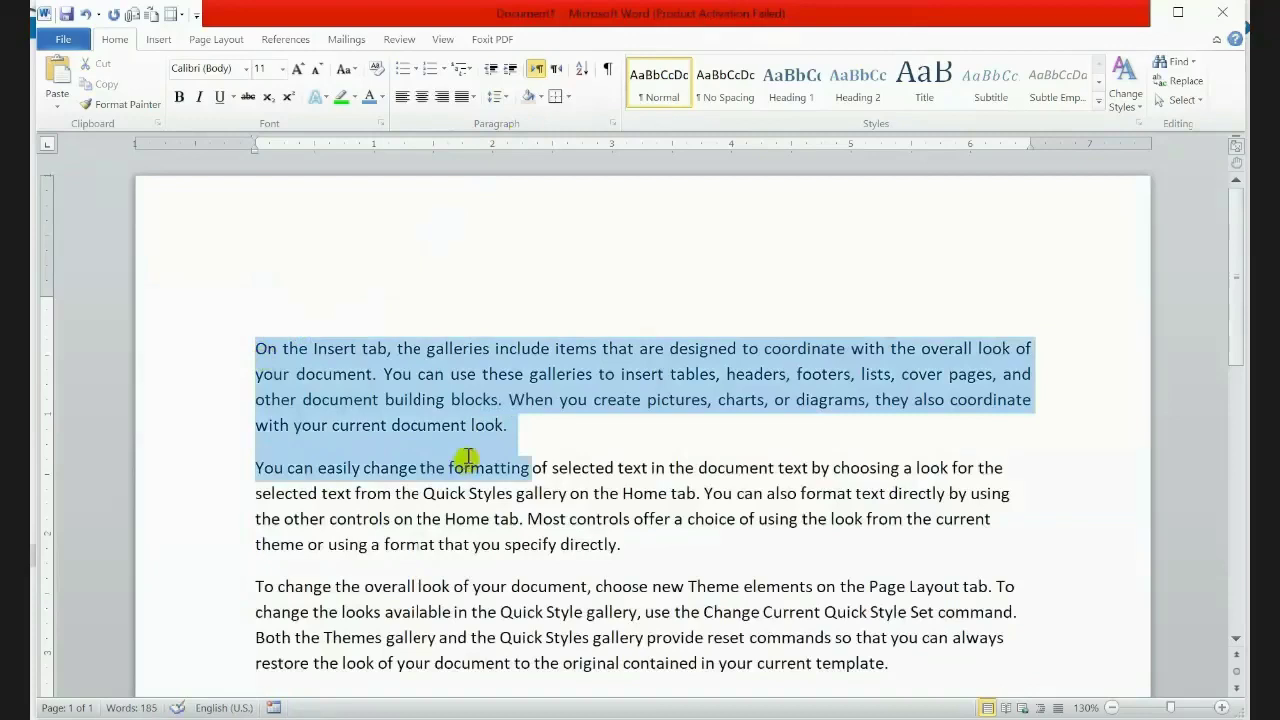
click(610, 70)
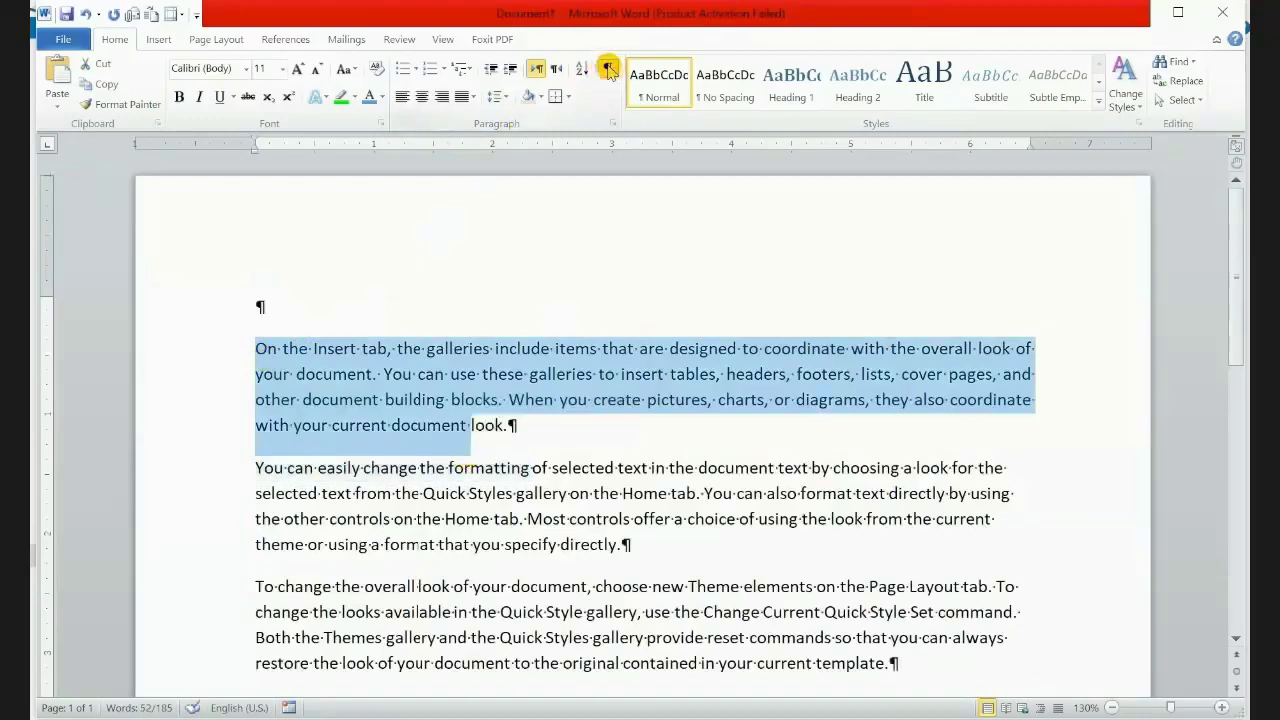